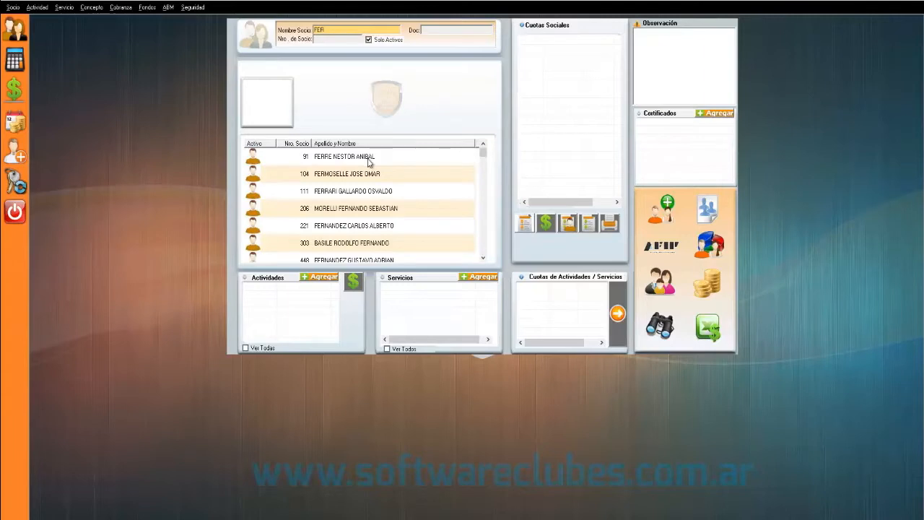
- Browse the FER search results and display a cadet member further down the list
{"action": "left_click", "coordinate": [369, 158]}
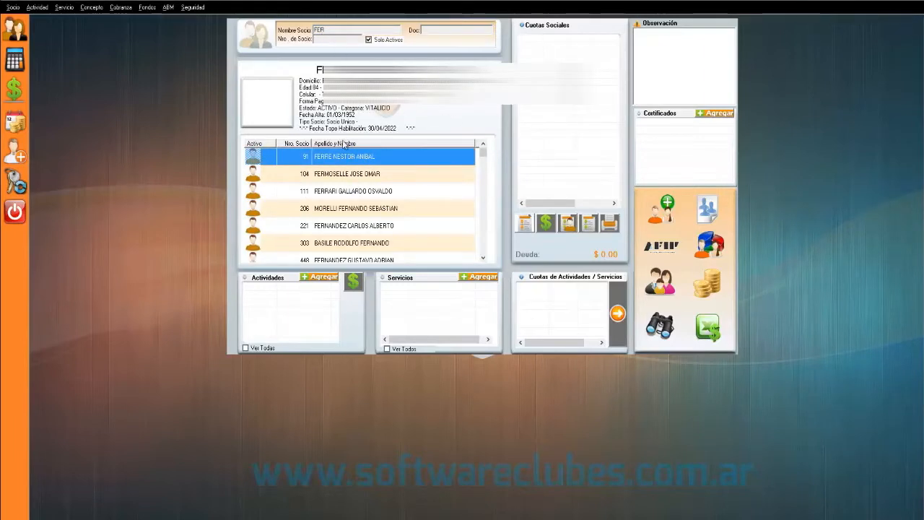
{"action": "left_click_drag", "start_coordinate": [332, 29], "coordinate": [295, 29]}
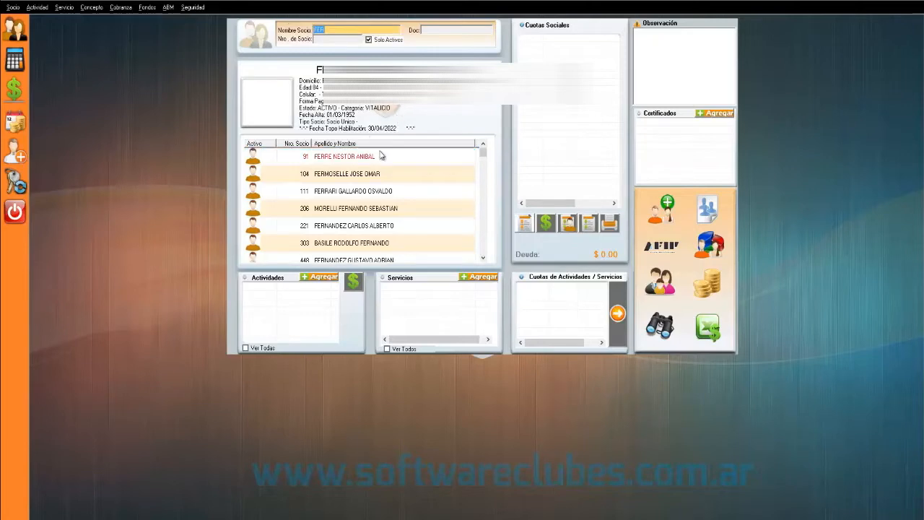
{"action": "left_click", "coordinate": [350, 159]}
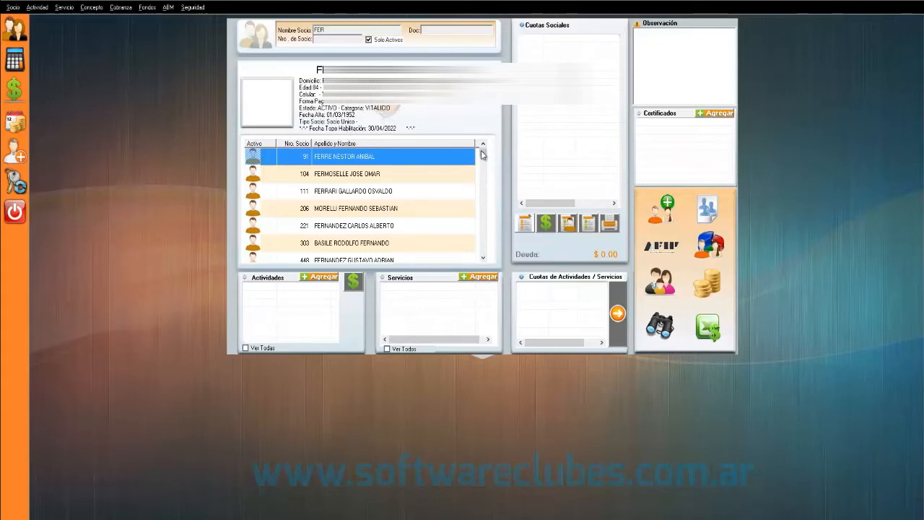
{"action": "left_click_drag", "start_coordinate": [482, 151], "coordinate": [483, 178]}
{"action": "left_click", "coordinate": [416, 191]}
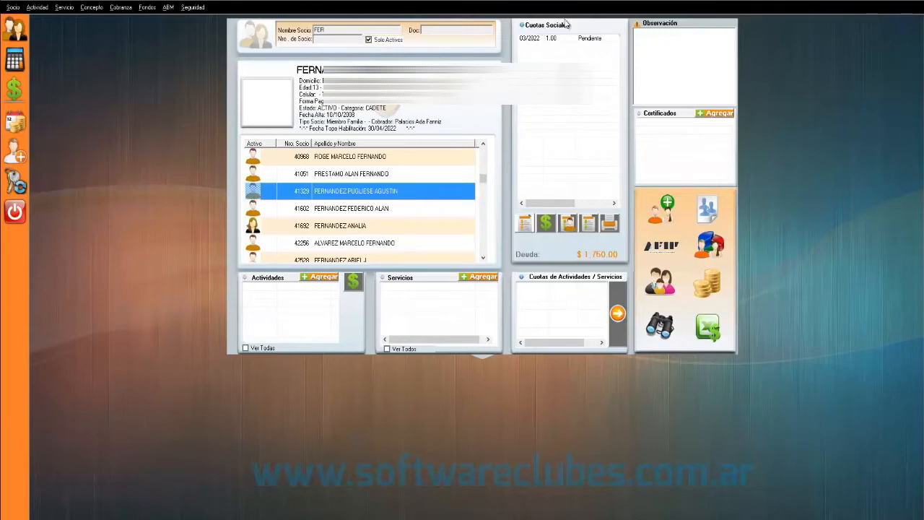
{"action": "left_click", "coordinate": [545, 39]}
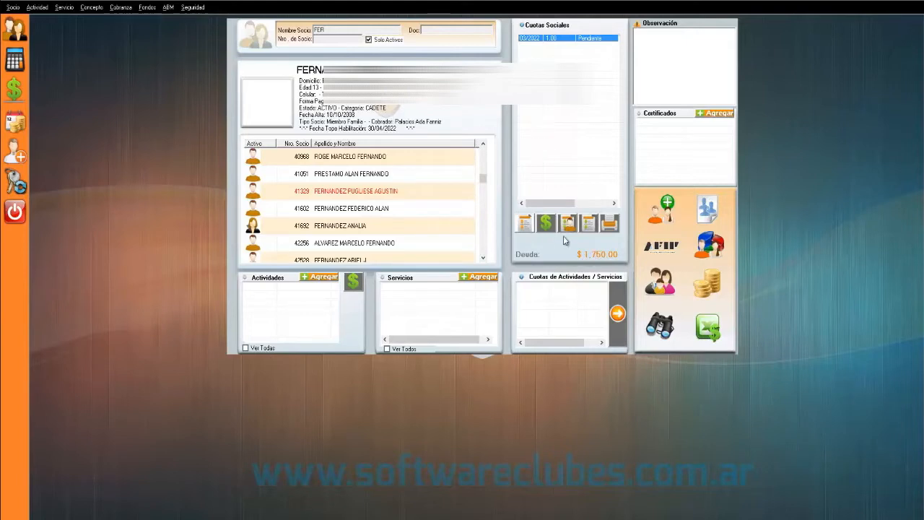
{"action": "left_click", "coordinate": [411, 192]}
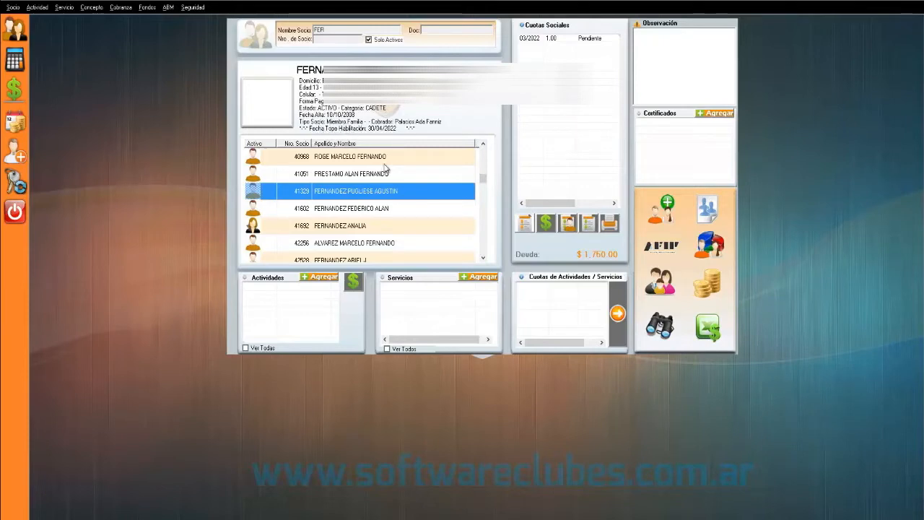
{"action": "left_click", "coordinate": [608, 223]}
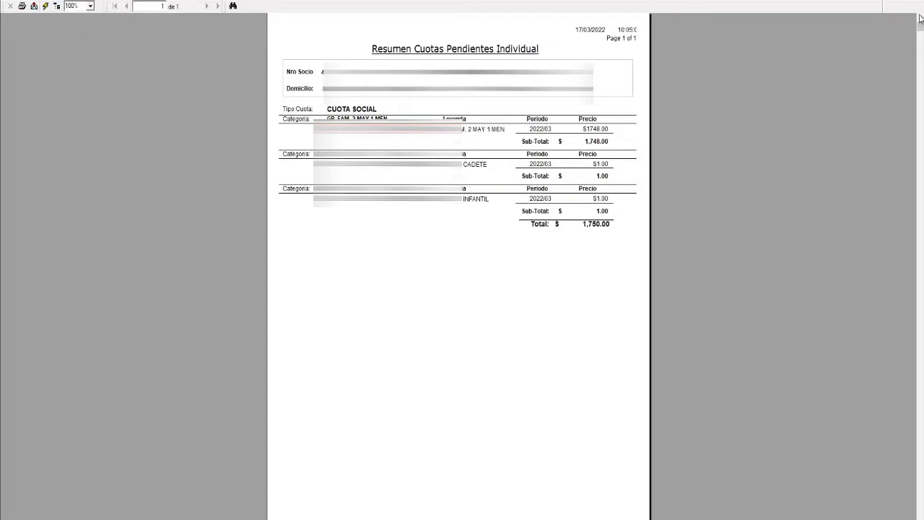
{"action": "key", "text": "alt+F4"}
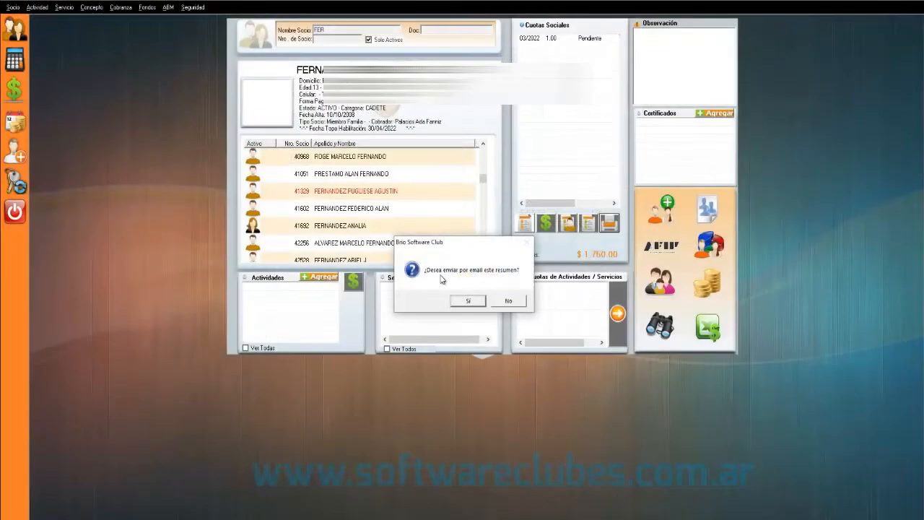
{"action": "left_click_drag", "start_coordinate": [451, 242], "coordinate": [454, 169]}
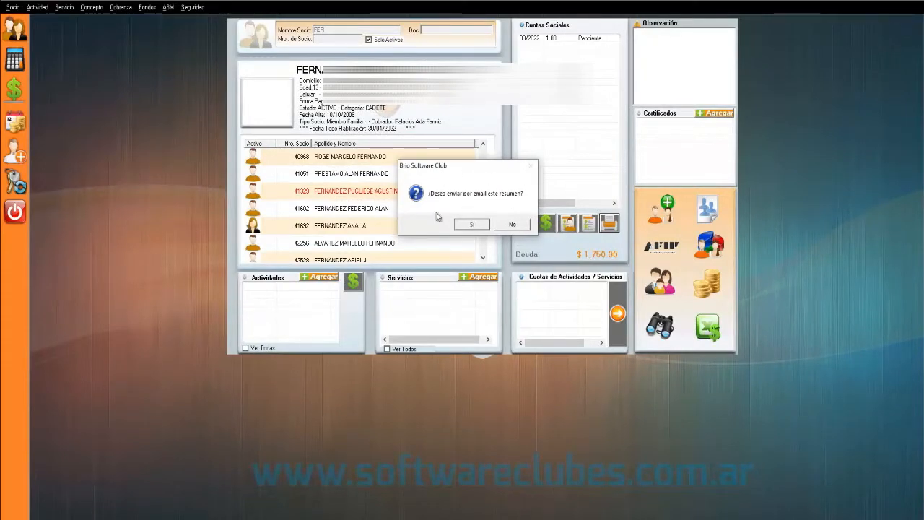
{"action": "left_click", "coordinate": [512, 225]}
{"action": "left_click", "coordinate": [408, 191]}
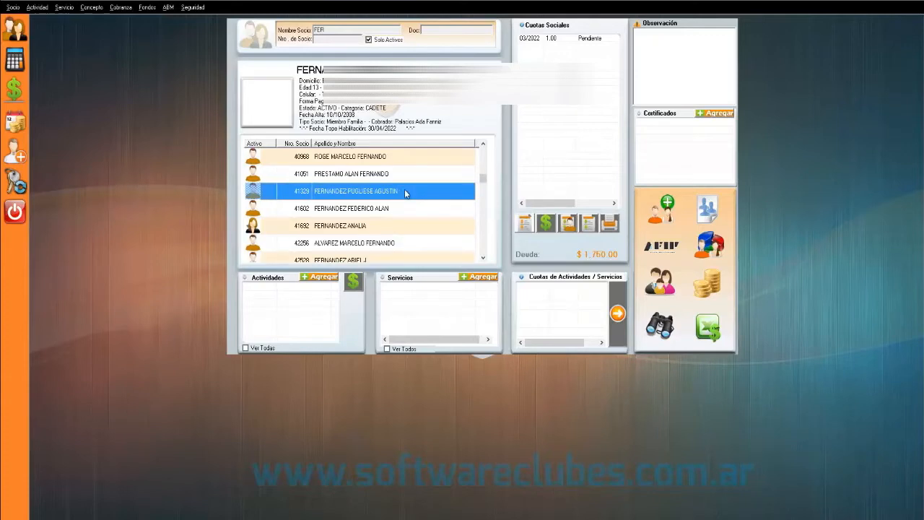
- Load the FERNANDEZ family group and view each of its three members, ending on the titular
{"action": "double_click", "coordinate": [405, 191]}
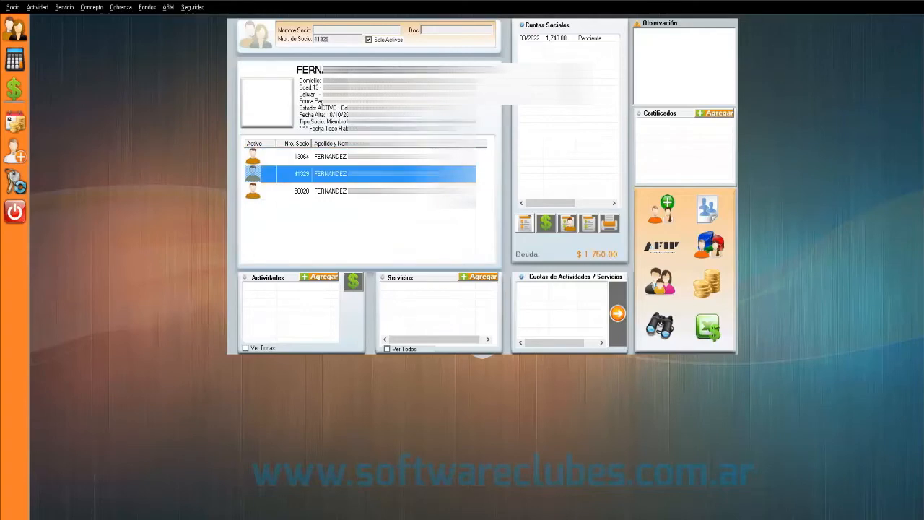
{"action": "left_click", "coordinate": [404, 191]}
{"action": "left_click", "coordinate": [376, 157]}
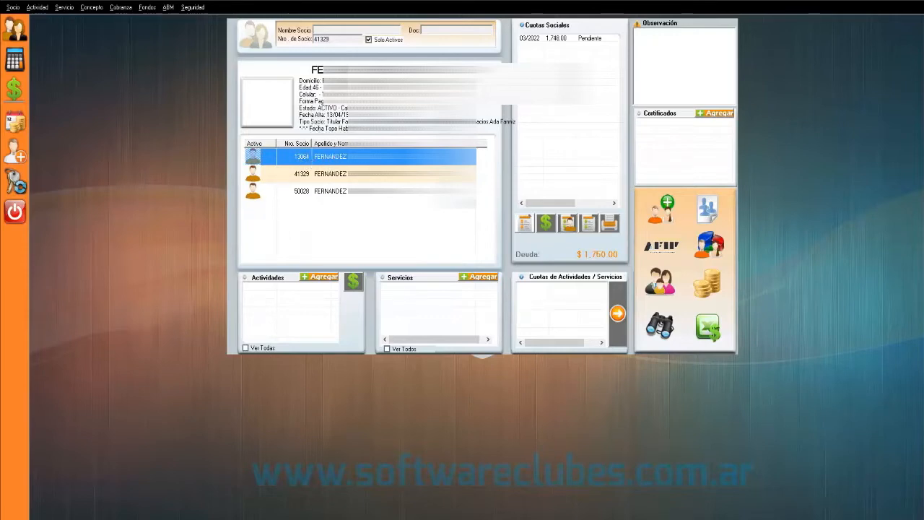
{"action": "left_click", "coordinate": [327, 179]}
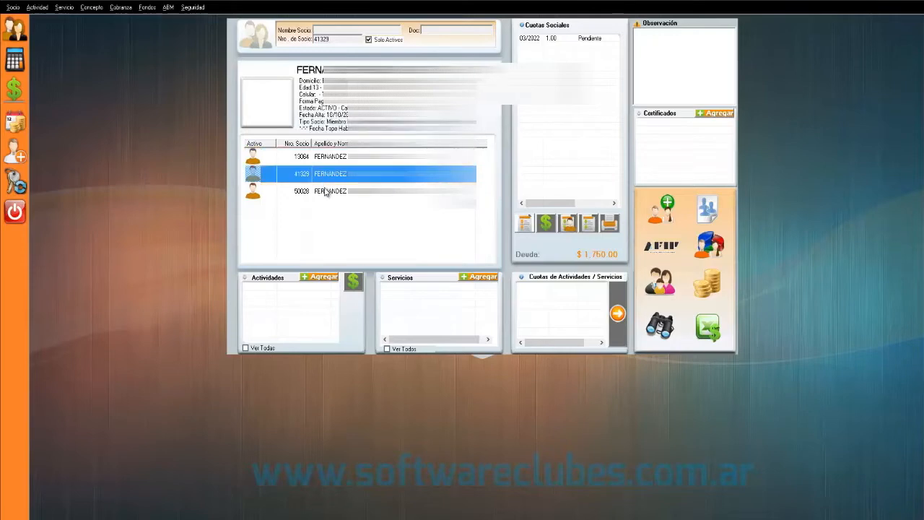
{"action": "left_click", "coordinate": [325, 189]}
{"action": "left_click", "coordinate": [334, 158]}
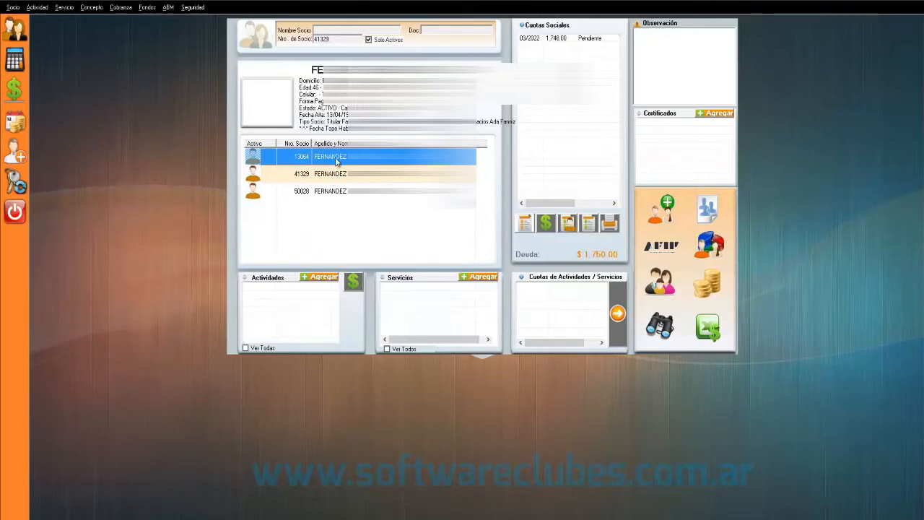
- Start a new sports-type activity for the titular member with category BASQUET MASCULINO
{"action": "left_click", "coordinate": [317, 278]}
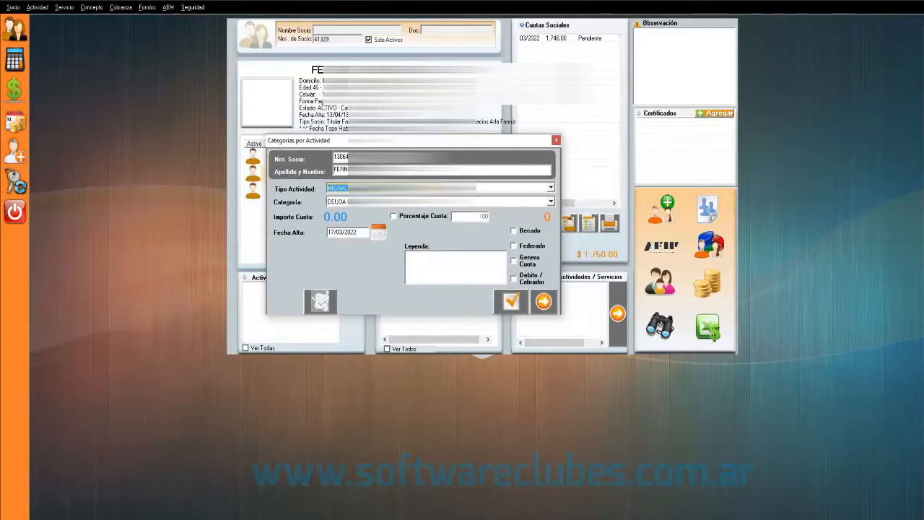
{"action": "left_click", "coordinate": [405, 188]}
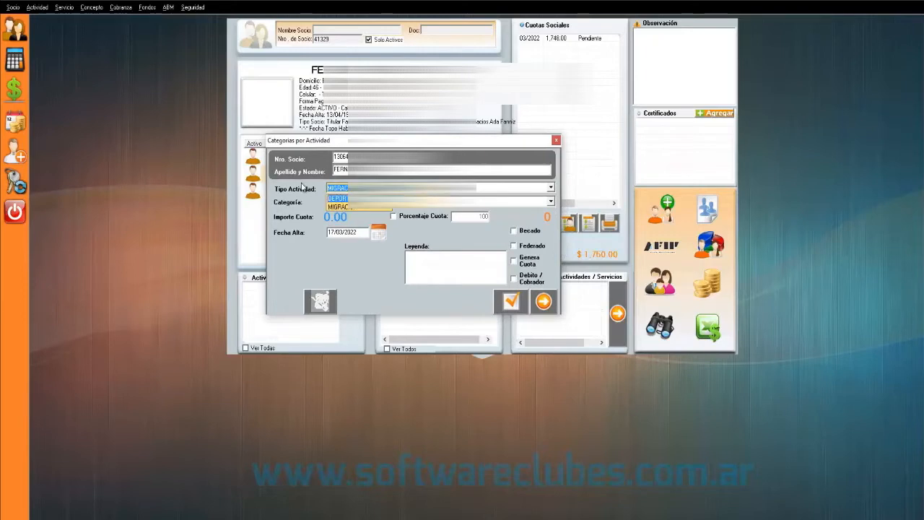
{"action": "left_click", "coordinate": [345, 198]}
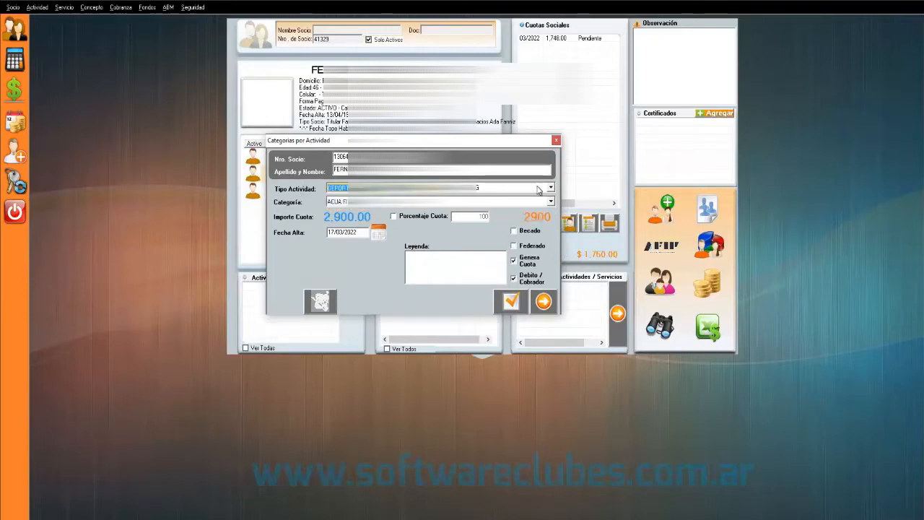
{"action": "left_click", "coordinate": [552, 188]}
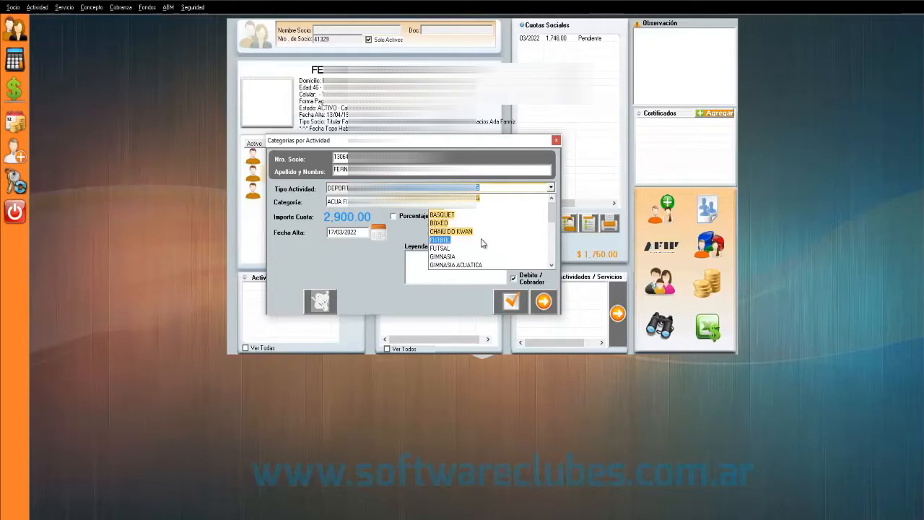
{"action": "scroll", "coordinate": [473, 249], "scroll_direction": "down", "scroll_amount": 2}
{"action": "scroll", "coordinate": [465, 249], "scroll_direction": "up", "scroll_amount": 3}
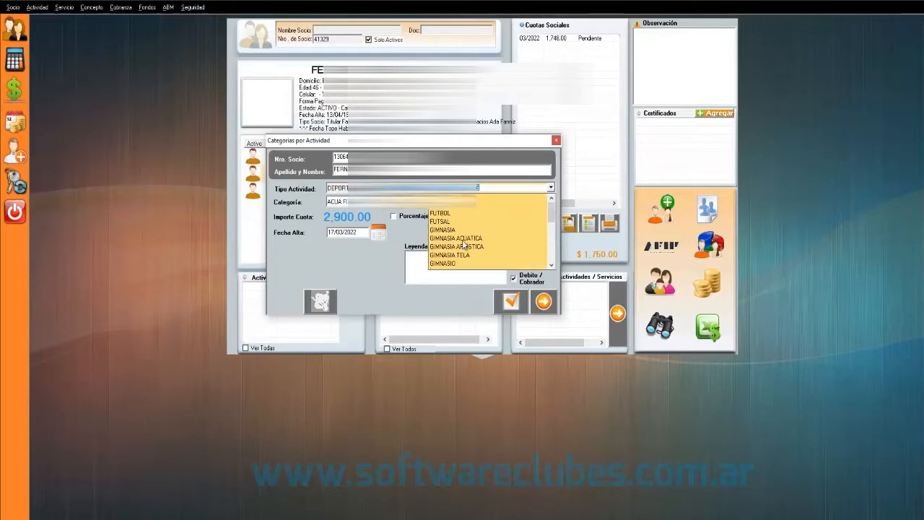
{"action": "left_click", "coordinate": [462, 216]}
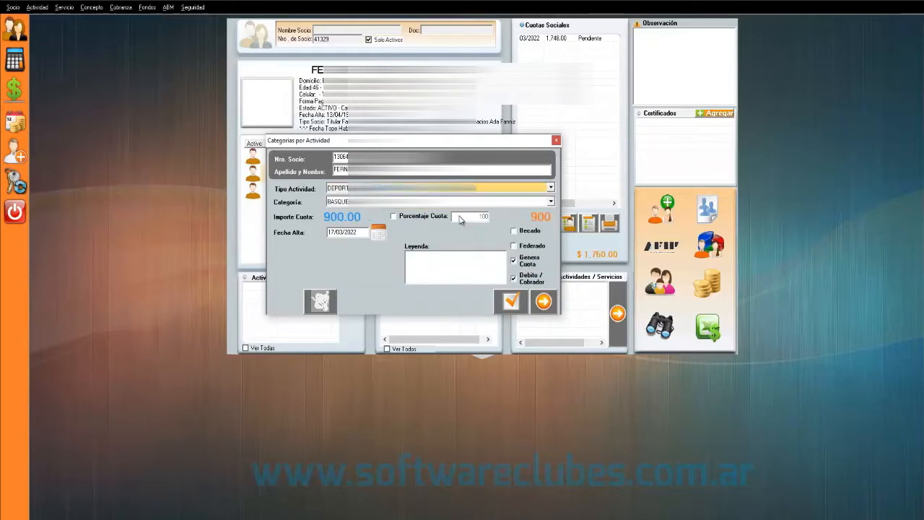
{"action": "left_click", "coordinate": [551, 201]}
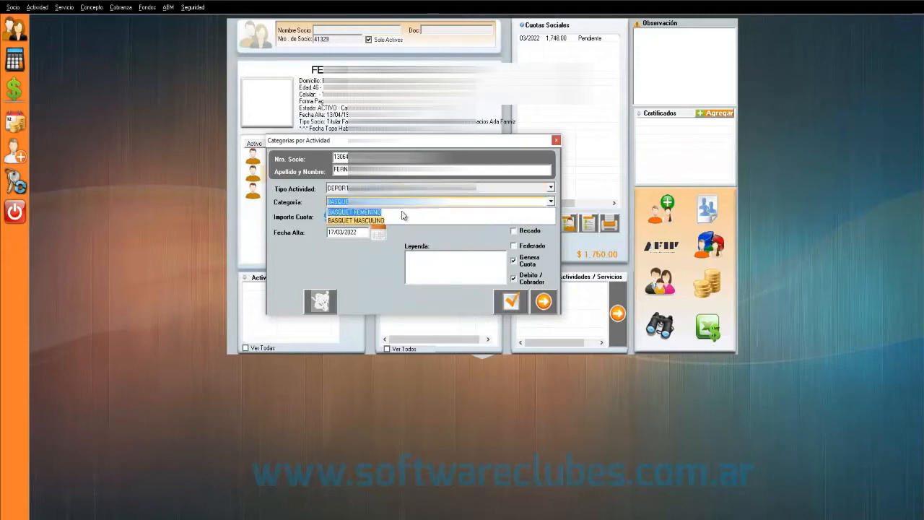
{"action": "left_click", "coordinate": [381, 224]}
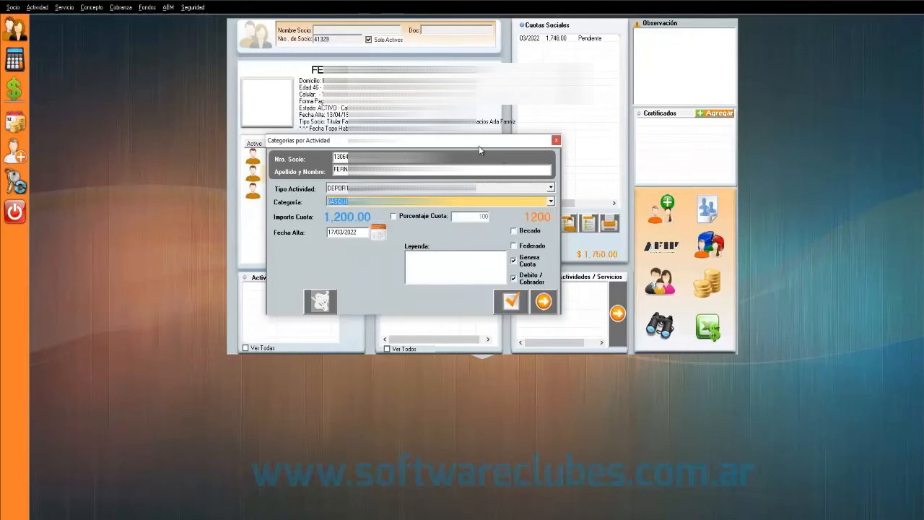
- Enable Genera Cuota, save the activity, and view its 1,200.00 fee
{"action": "left_click_drag", "start_coordinate": [479, 142], "coordinate": [498, 142]}
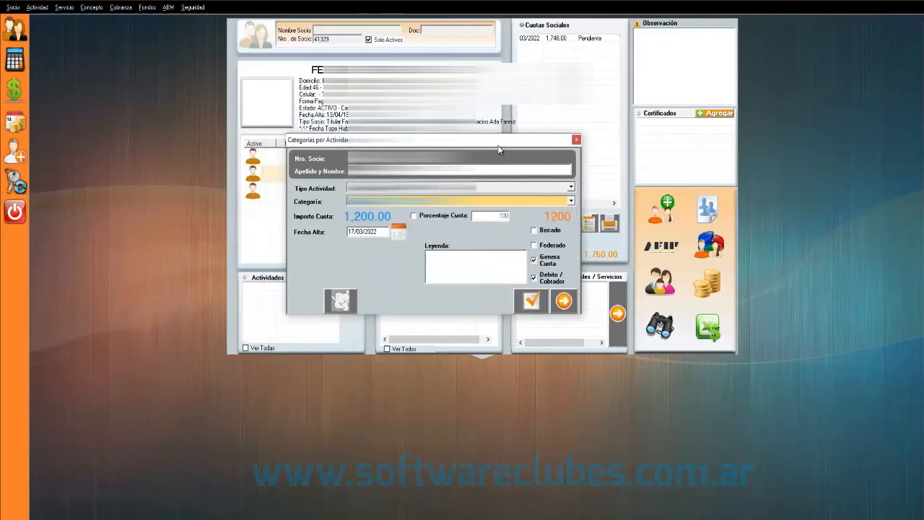
{"action": "left_click", "coordinate": [534, 229]}
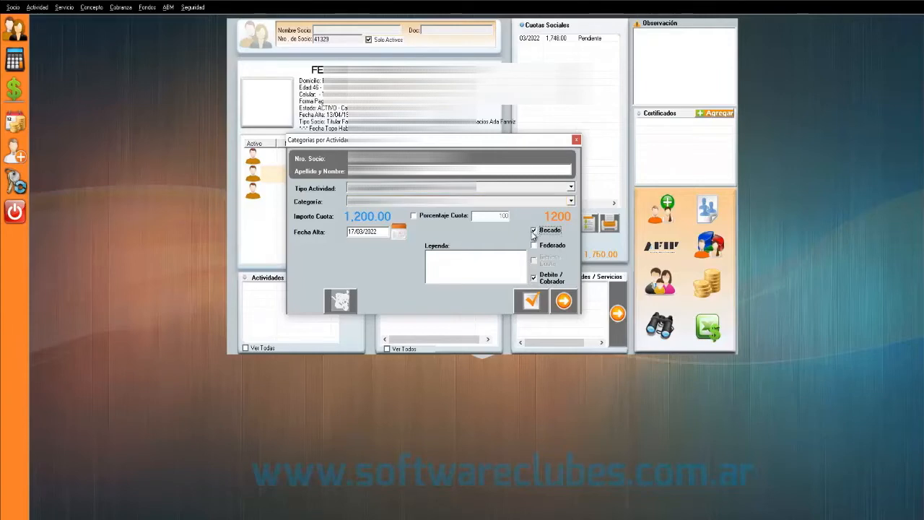
{"action": "left_click", "coordinate": [535, 230]}
{"action": "left_click", "coordinate": [534, 261]}
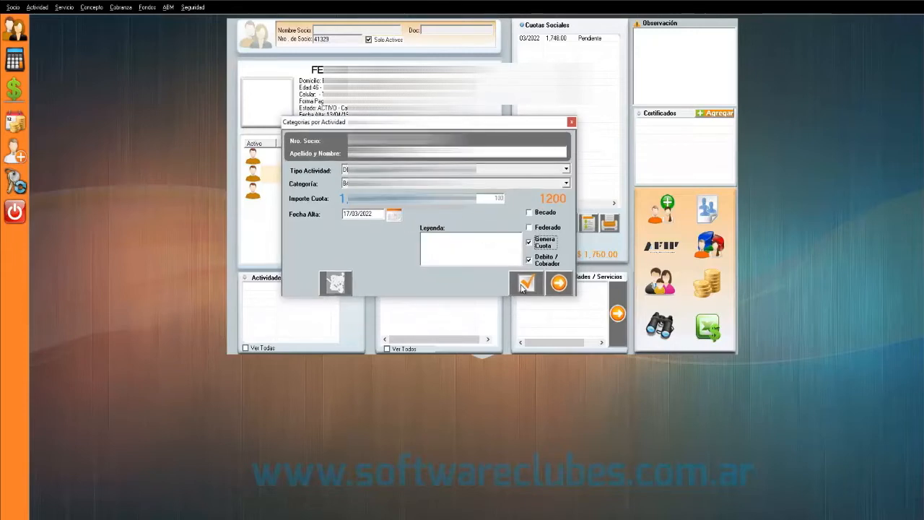
{"action": "left_click", "coordinate": [526, 283]}
{"action": "left_click", "coordinate": [268, 288]}
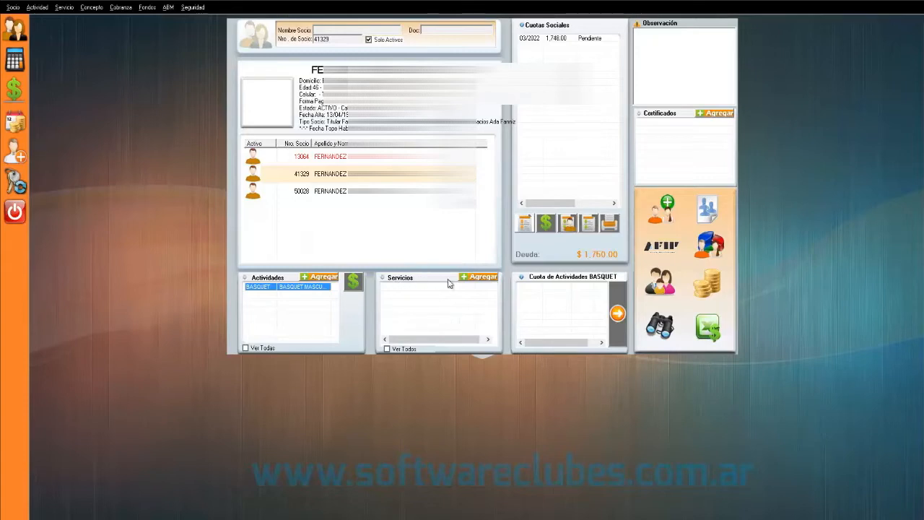
- Assign the ABONO PLATEA SOCIO service at $25,000.00, then start an activity for the third family member
{"action": "left_click", "coordinate": [479, 280]}
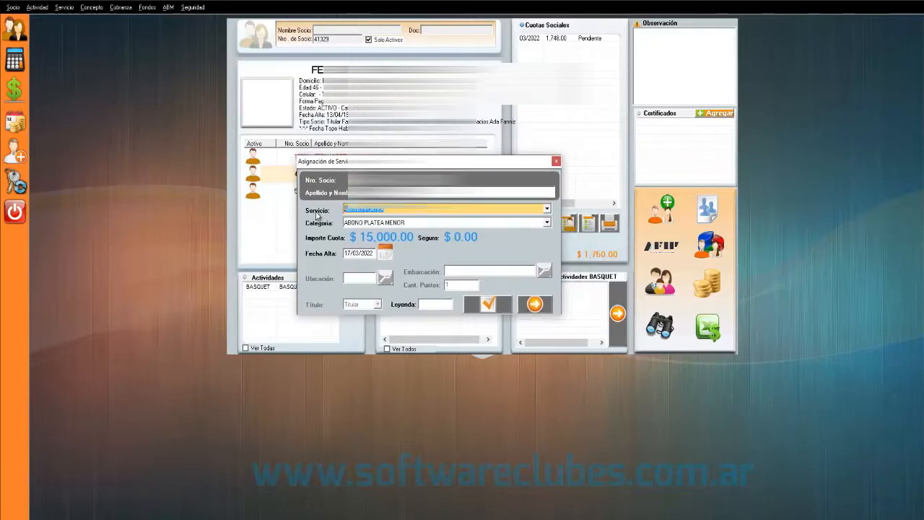
{"action": "left_click", "coordinate": [547, 225]}
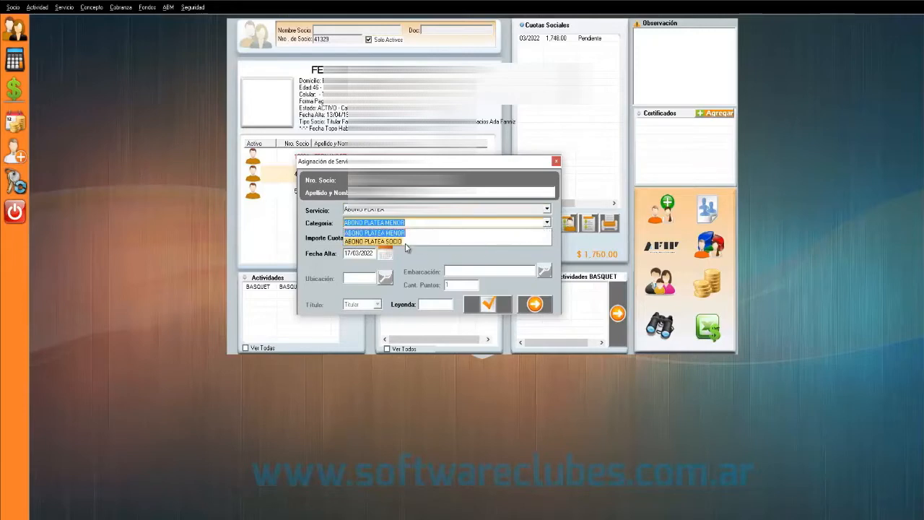
{"action": "left_click", "coordinate": [369, 242]}
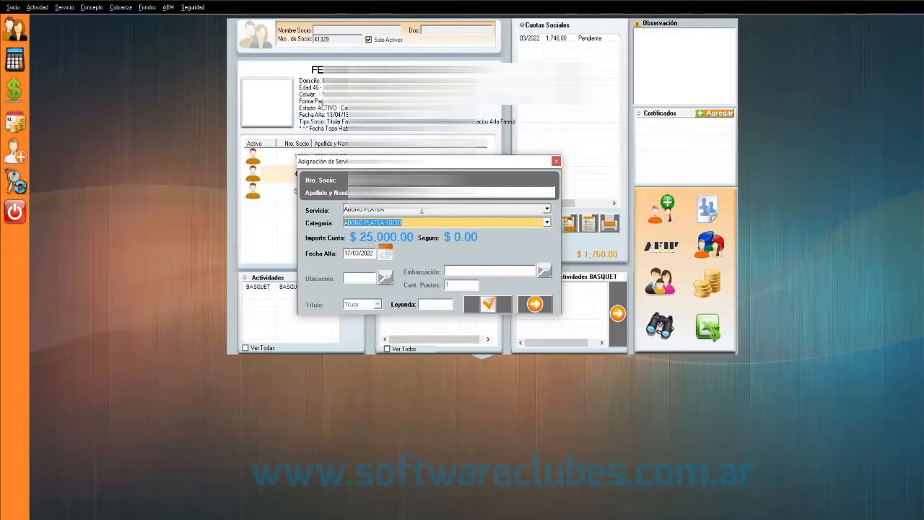
{"action": "left_click", "coordinate": [417, 224]}
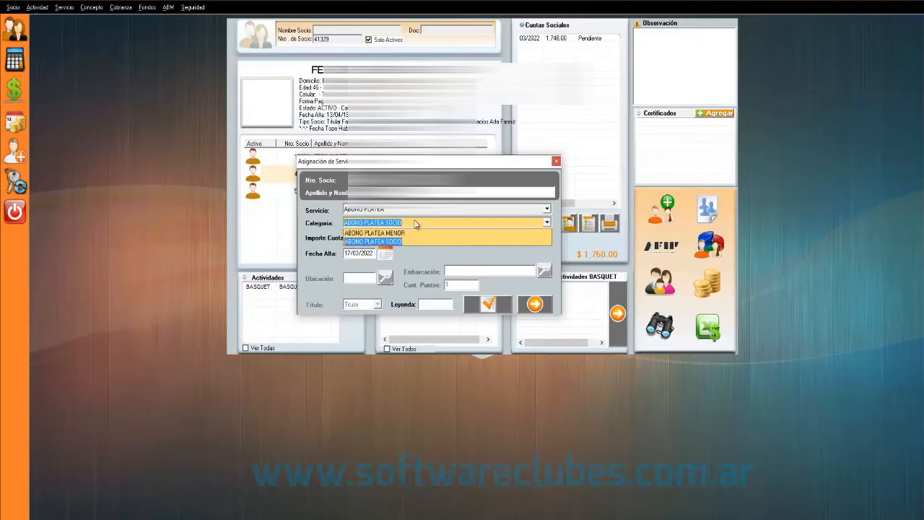
{"action": "left_click", "coordinate": [487, 307]}
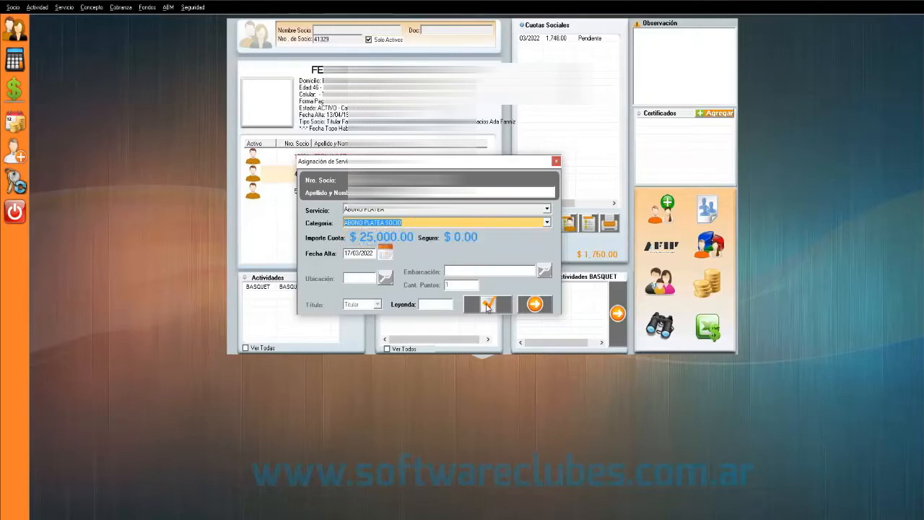
{"action": "left_click", "coordinate": [496, 306]}
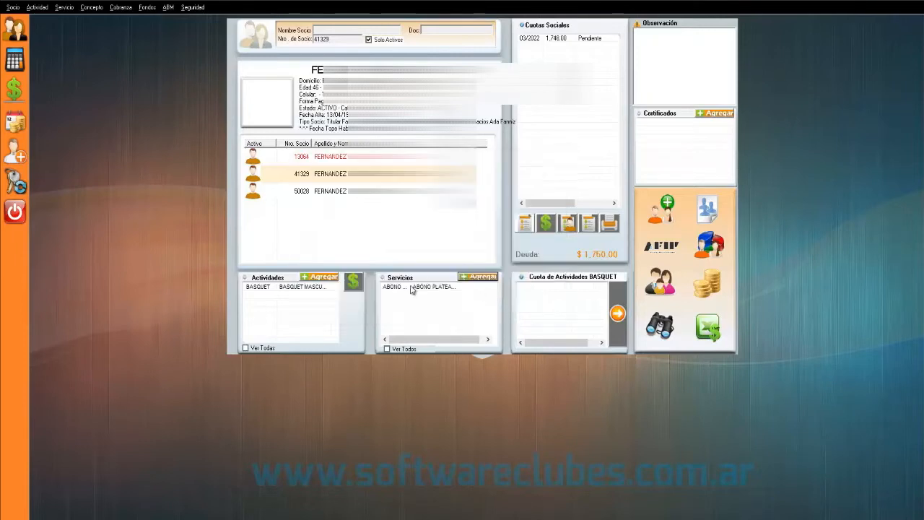
{"action": "left_click", "coordinate": [412, 288]}
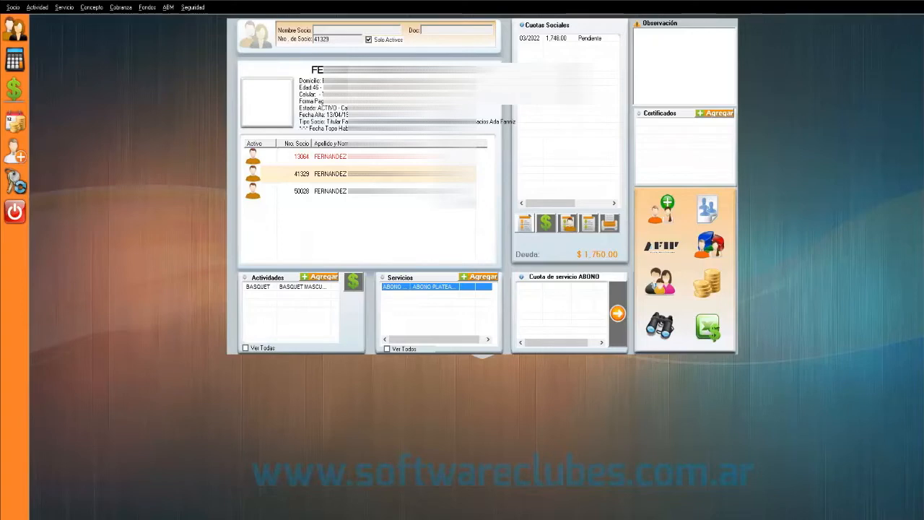
{"action": "left_click", "coordinate": [390, 191]}
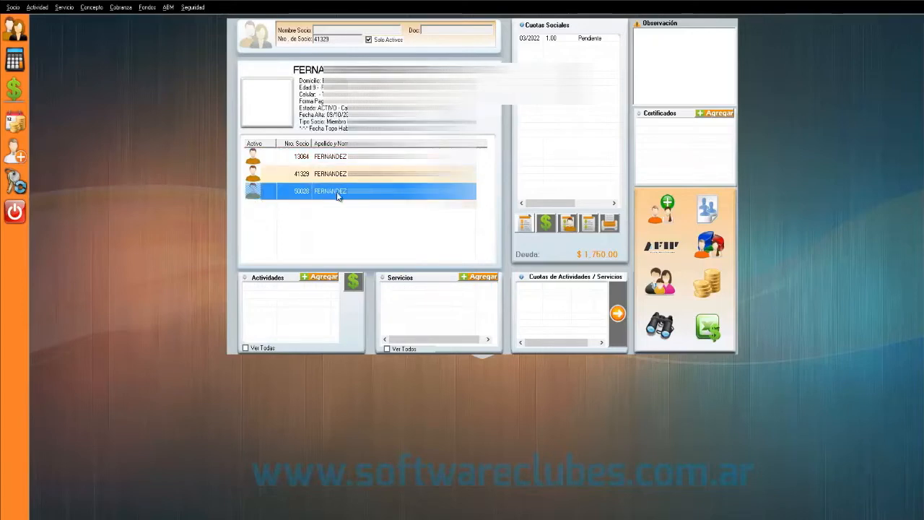
{"action": "left_click", "coordinate": [310, 278]}
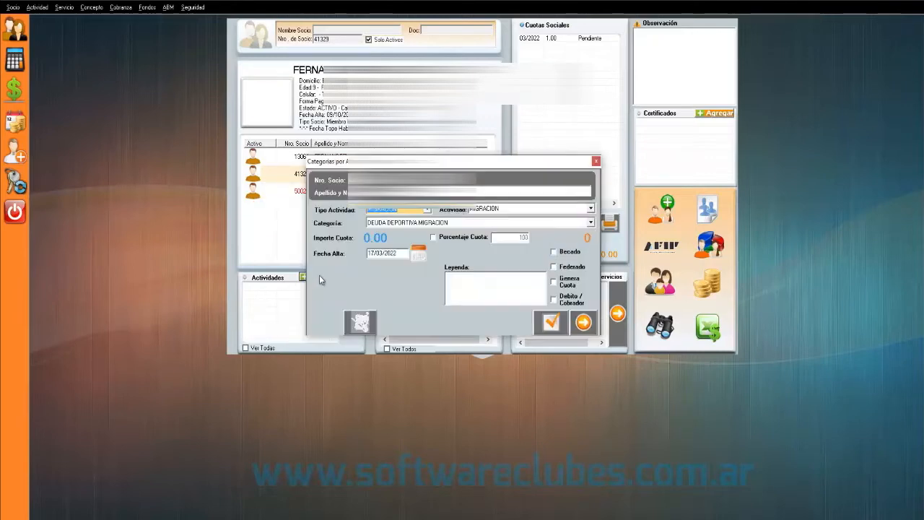
- Give the third family member the BOXEO activity in category BOXEO INFANTIL, then return to the first member
{"action": "left_click", "coordinate": [428, 211]}
{"action": "left_click", "coordinate": [414, 221]}
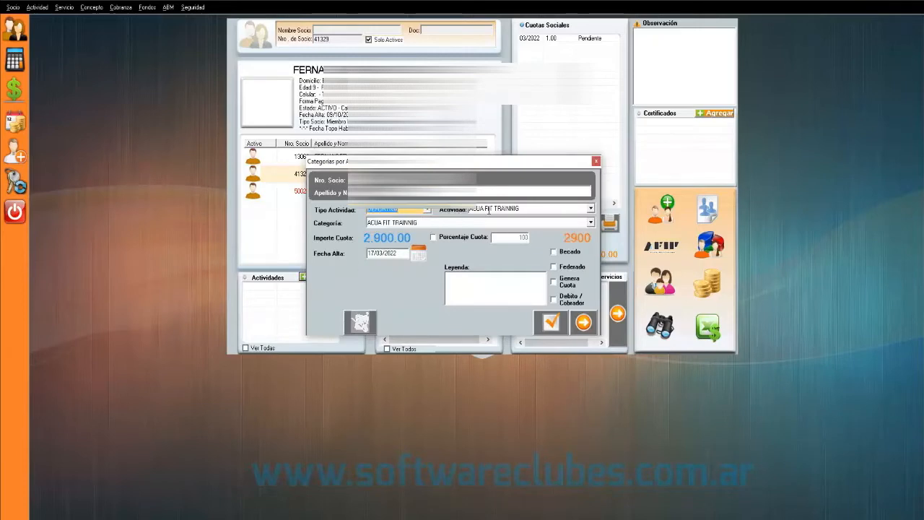
{"action": "left_click", "coordinate": [591, 208]}
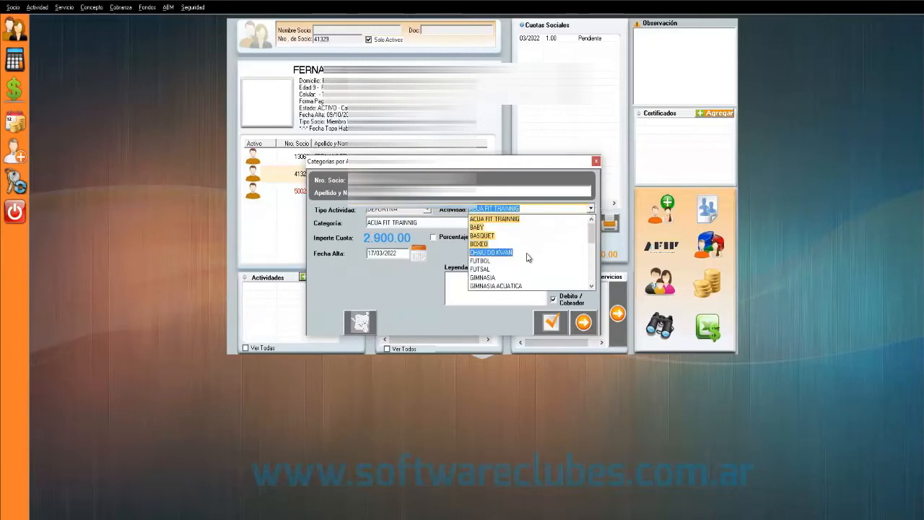
{"action": "left_click", "coordinate": [498, 244]}
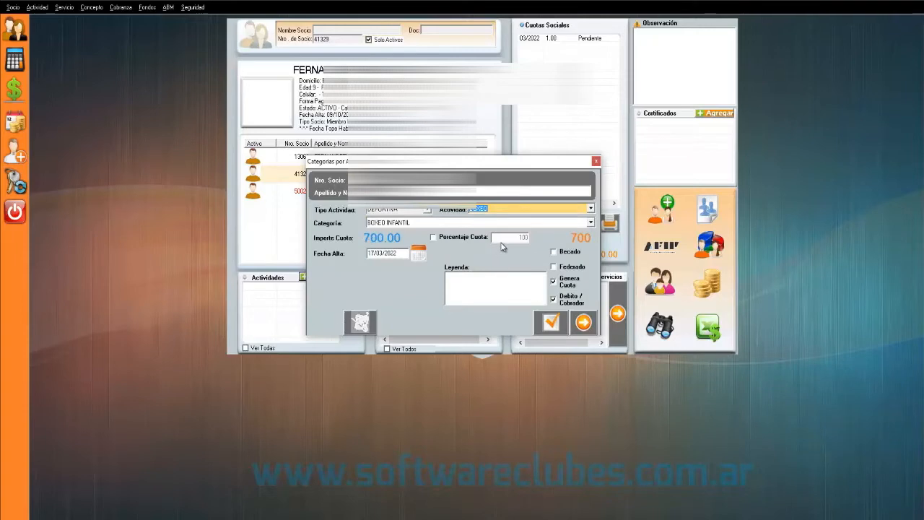
{"action": "left_click", "coordinate": [590, 224]}
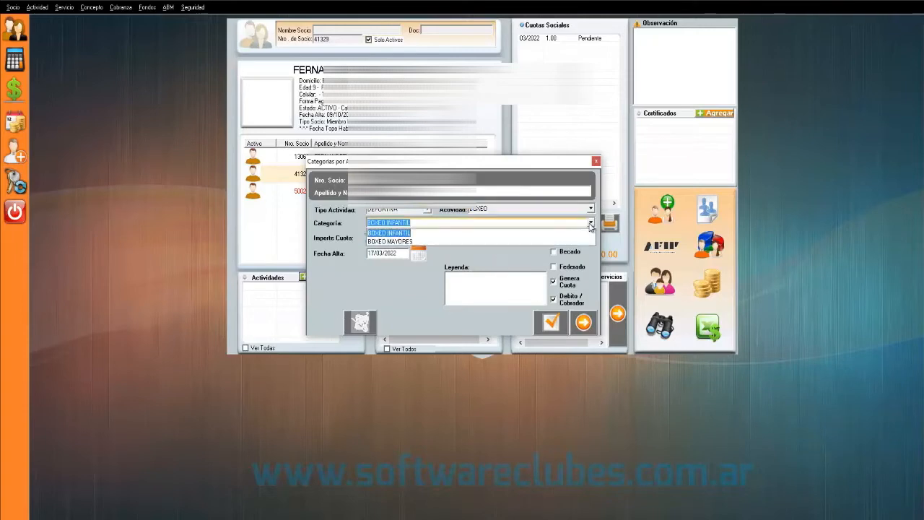
{"action": "left_click", "coordinate": [397, 238]}
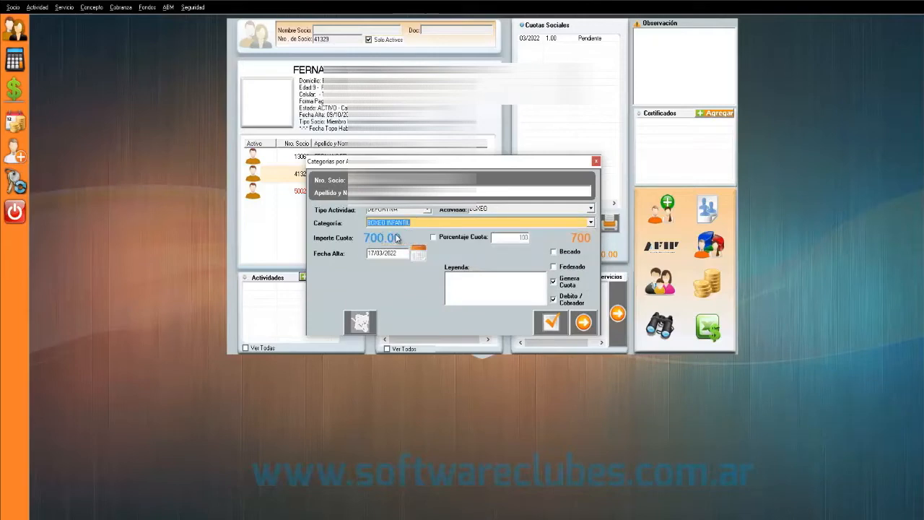
{"action": "left_click", "coordinate": [552, 325]}
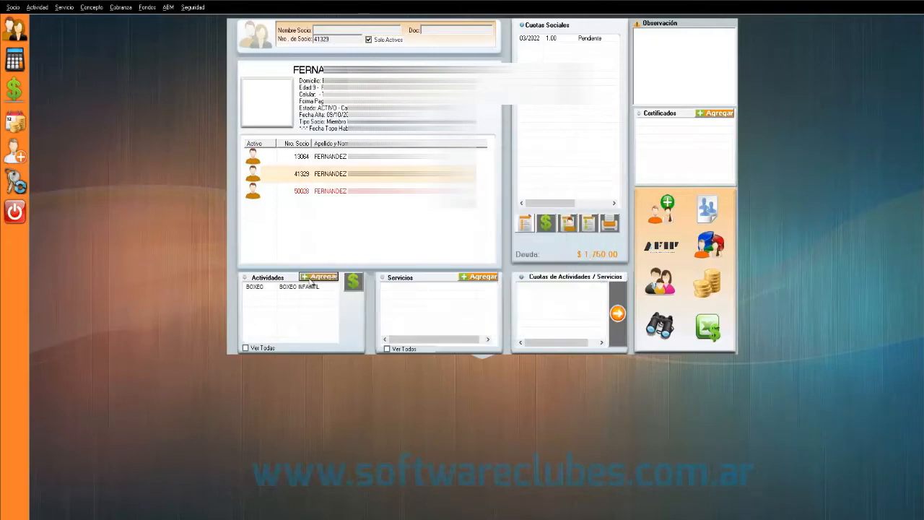
{"action": "left_click", "coordinate": [297, 288]}
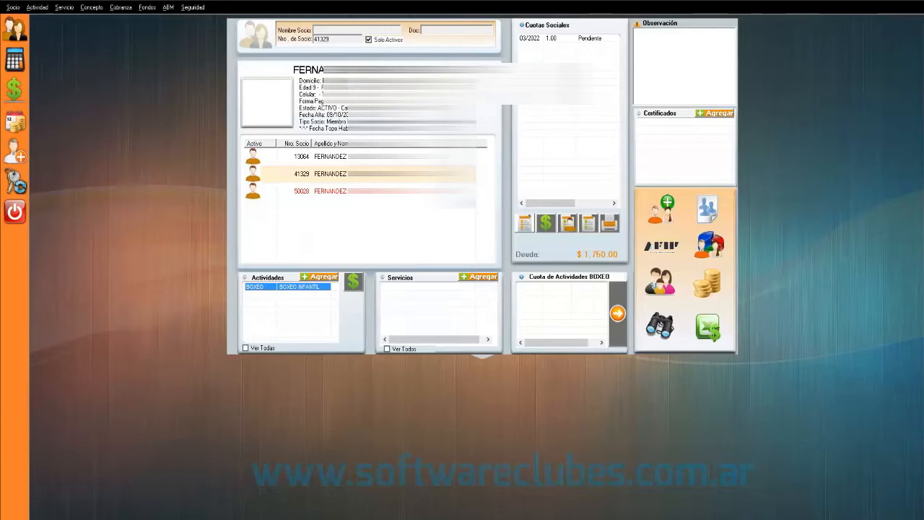
{"action": "left_click", "coordinate": [331, 157]}
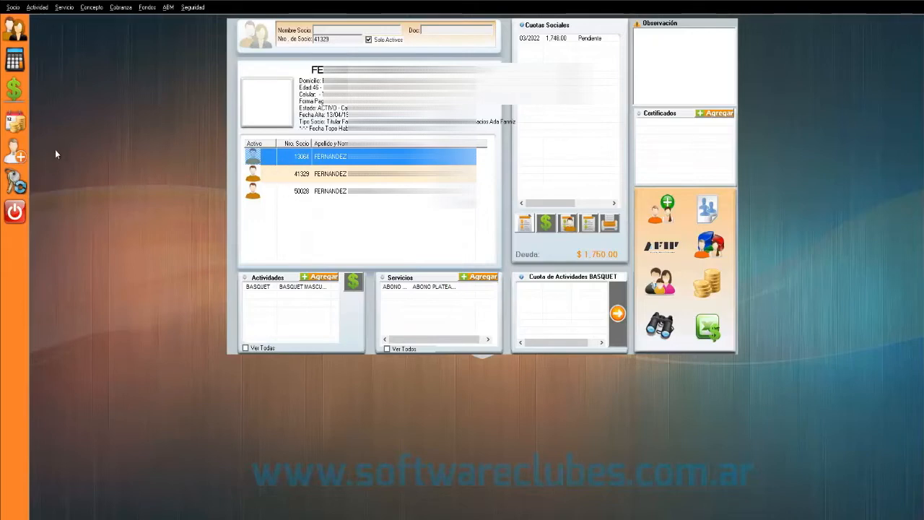
- Open Generar Cuotas Anticipadas for the first member and accept the outstanding-fees warning
{"action": "left_click", "coordinate": [13, 124]}
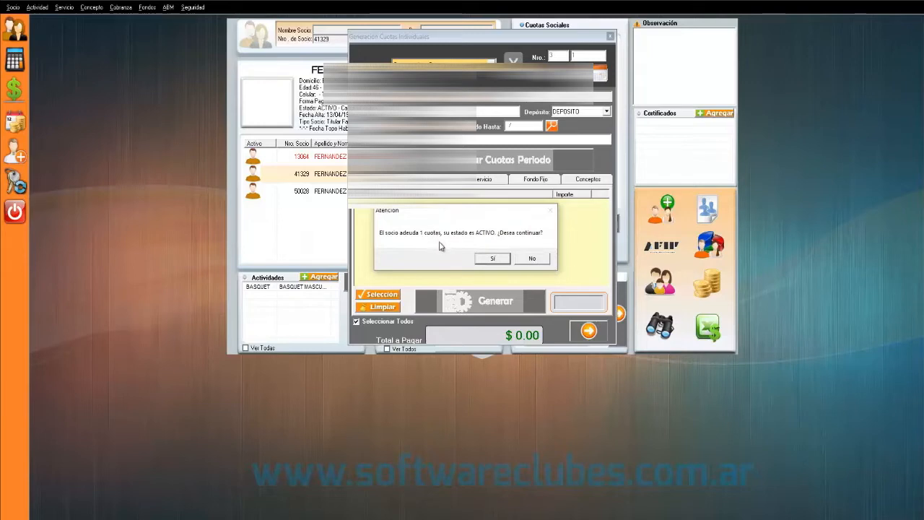
{"action": "left_click_drag", "start_coordinate": [442, 214], "coordinate": [421, 211]}
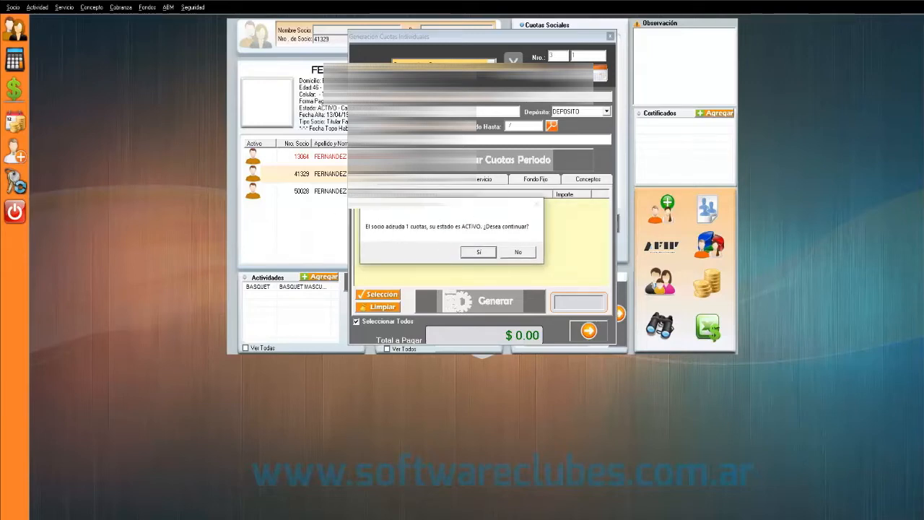
{"action": "left_click", "coordinate": [477, 252]}
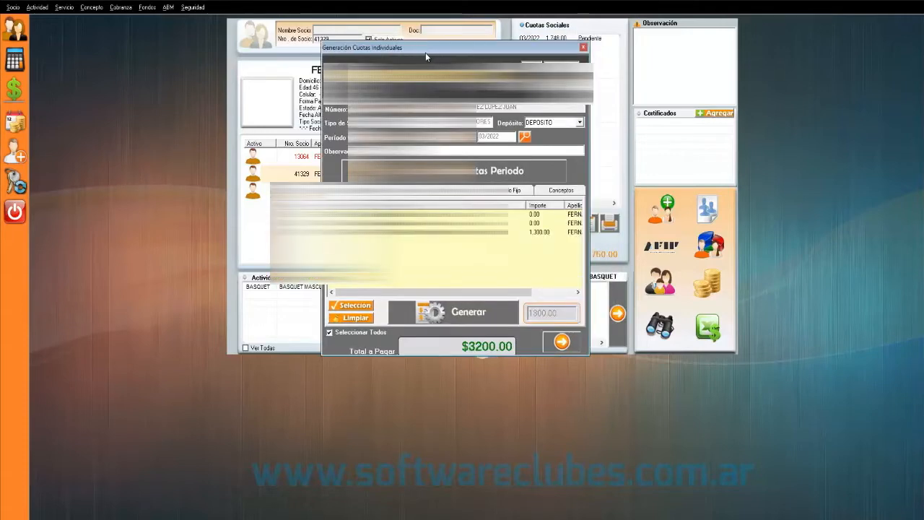
- Set Período Hasta to 12/2022 from the Seleccionar Periodo list
{"action": "left_click_drag", "start_coordinate": [426, 53], "coordinate": [339, 32]}
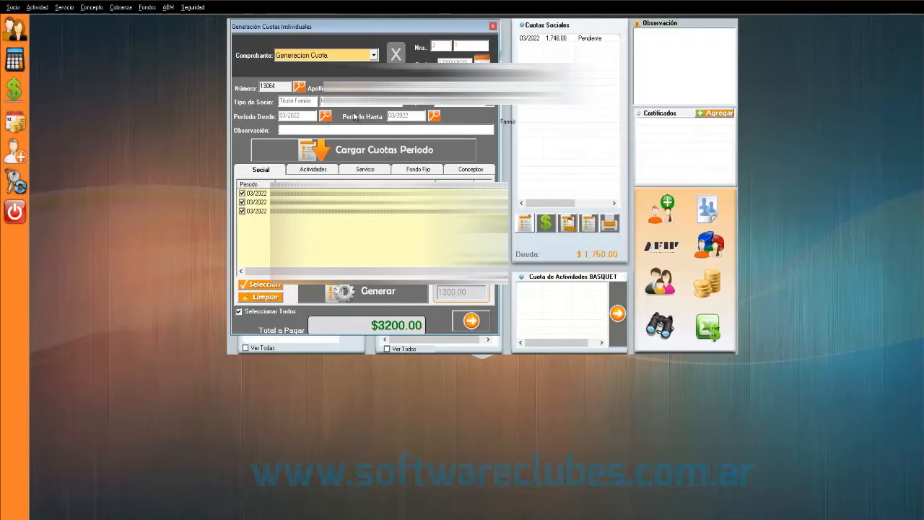
{"action": "left_click", "coordinate": [434, 116]}
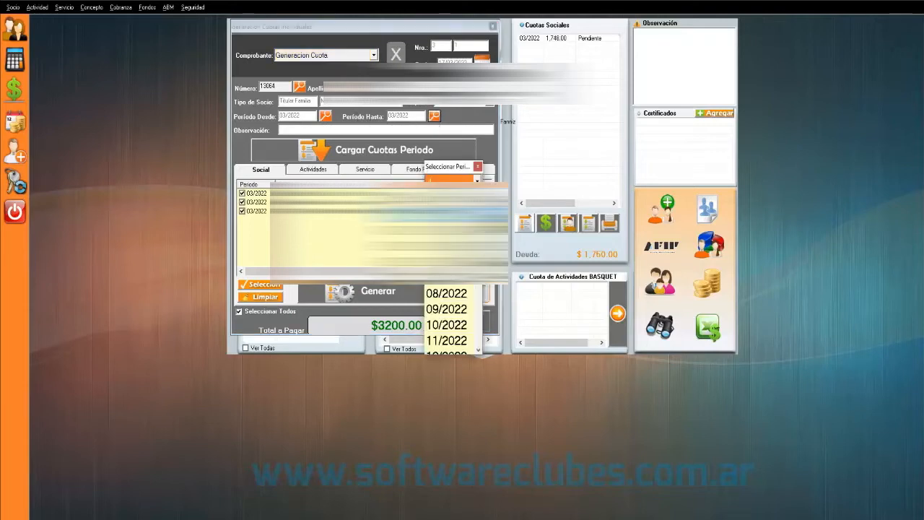
{"action": "scroll", "coordinate": [456, 340], "scroll_direction": "down", "scroll_amount": 1}
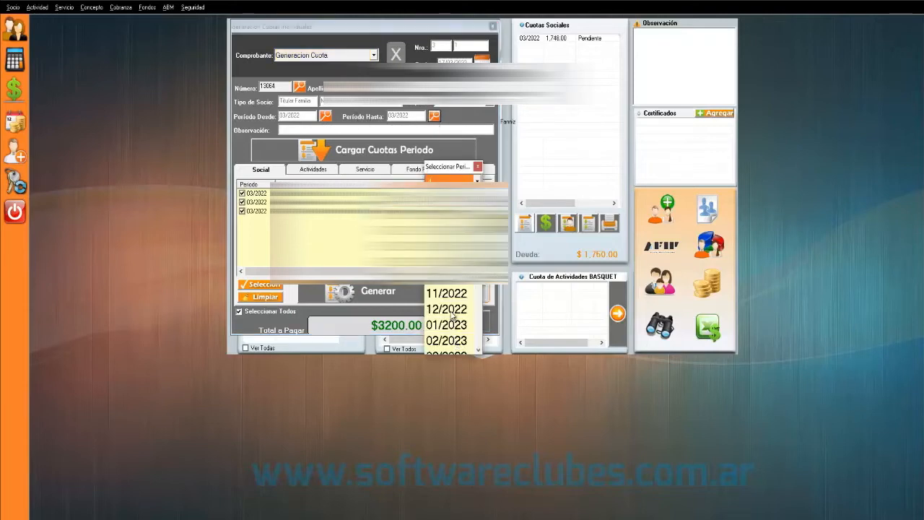
{"action": "left_click", "coordinate": [446, 308]}
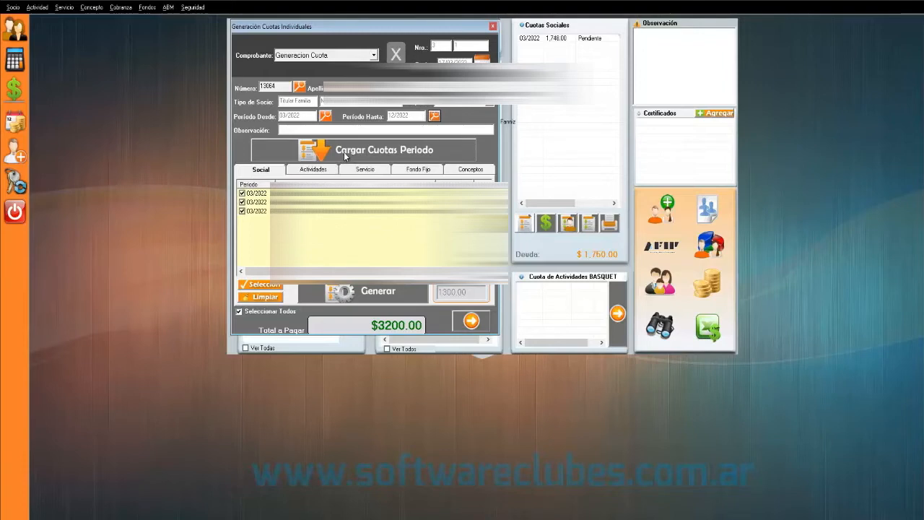
- Load the social fees for the 03/2022 to 12/2022 period range
{"action": "left_click", "coordinate": [256, 202]}
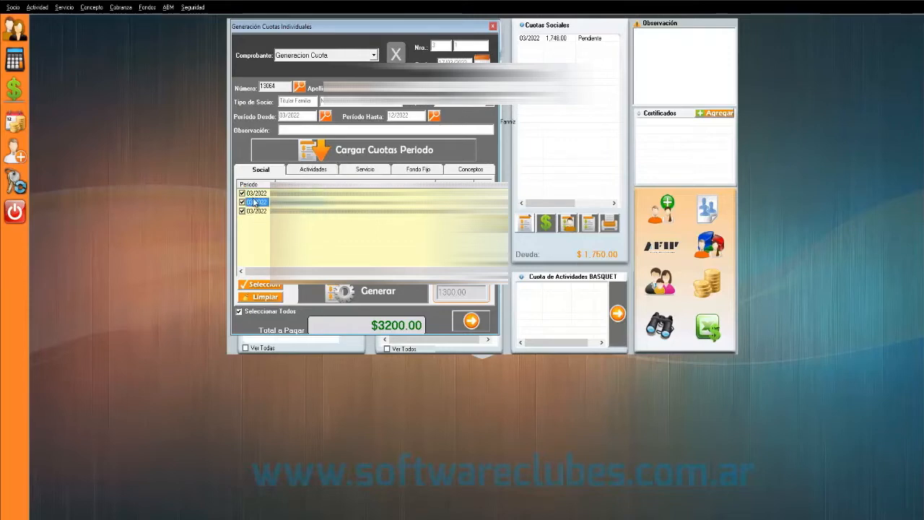
{"action": "left_click", "coordinate": [392, 157]}
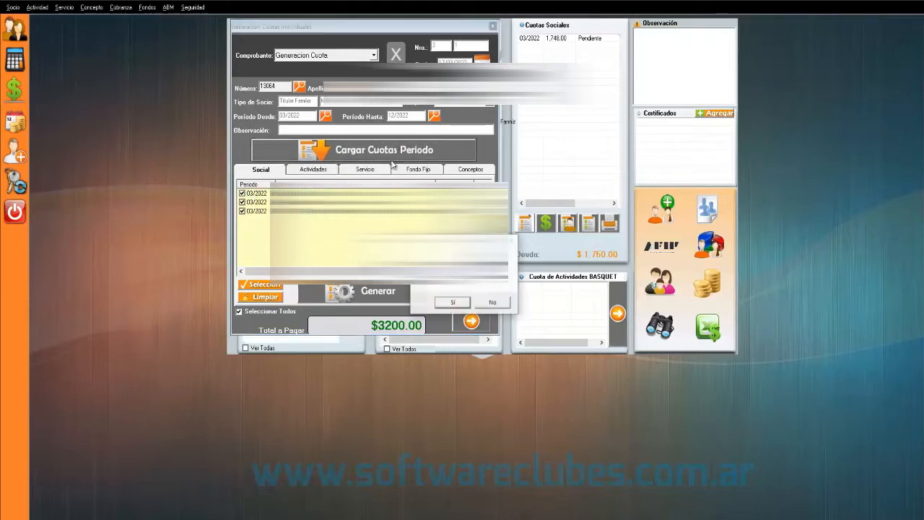
{"action": "left_click", "coordinate": [453, 302]}
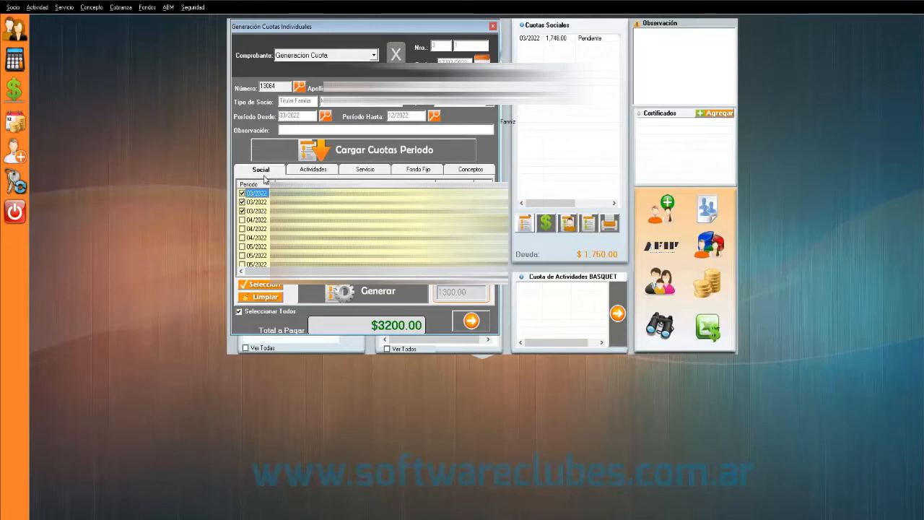
- Tick Seleccionar Todos to include every social fee period, totalling $14900.00
{"action": "left_click", "coordinate": [265, 298]}
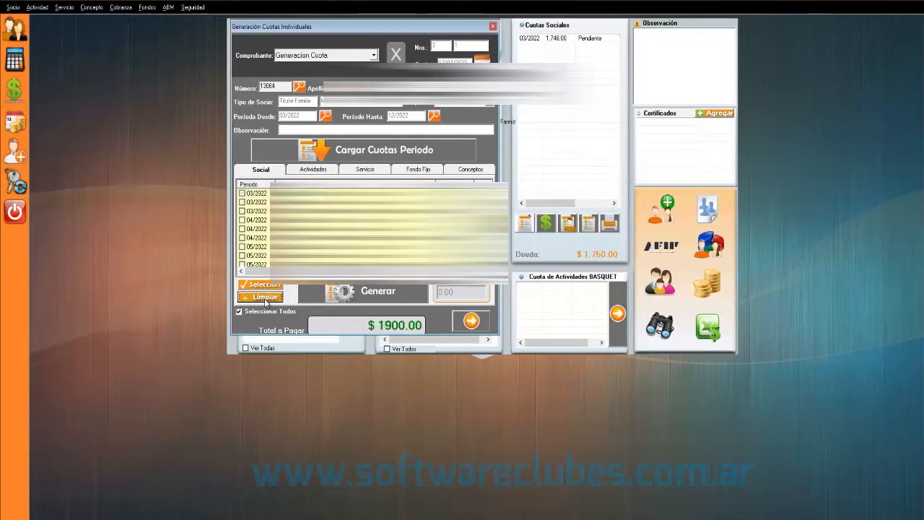
{"action": "left_click", "coordinate": [262, 285]}
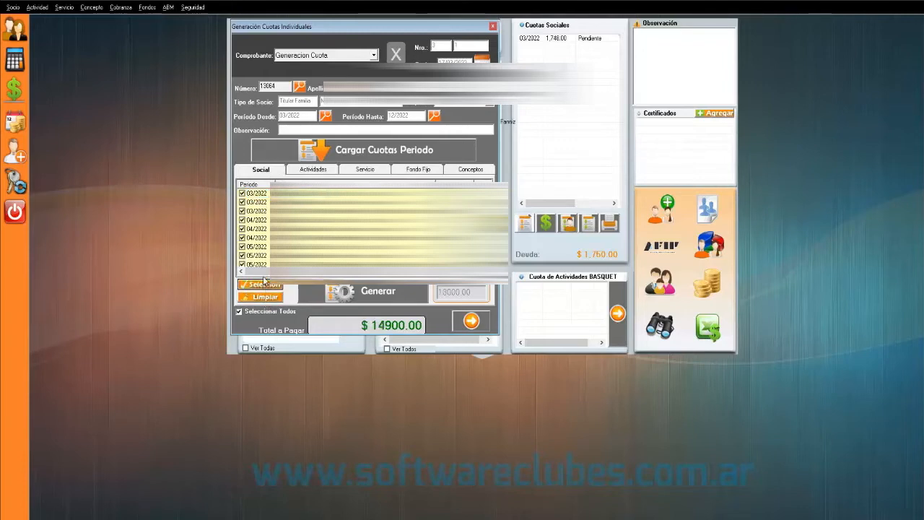
{"action": "scroll", "coordinate": [262, 230], "scroll_direction": "down", "scroll_amount": 3}
{"action": "scroll", "coordinate": [262, 230], "scroll_direction": "down", "scroll_amount": 4}
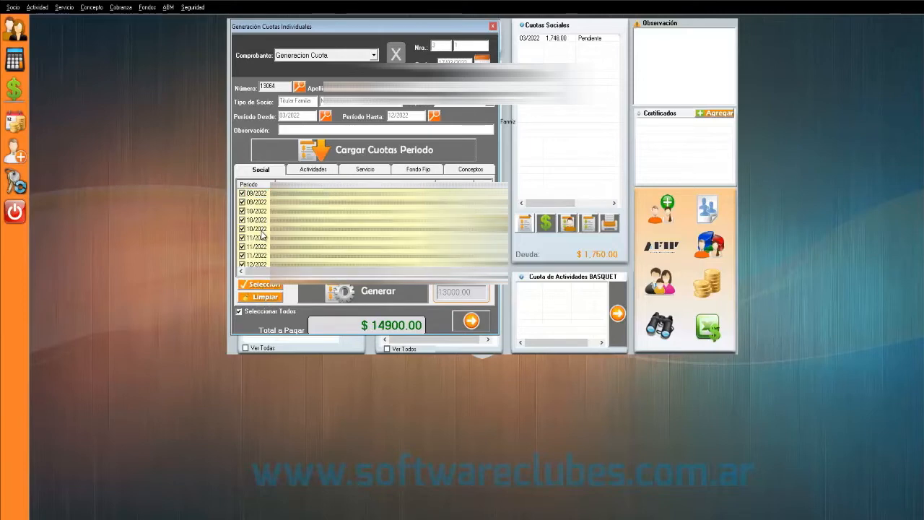
{"action": "scroll", "coordinate": [253, 239], "scroll_direction": "up", "scroll_amount": 3}
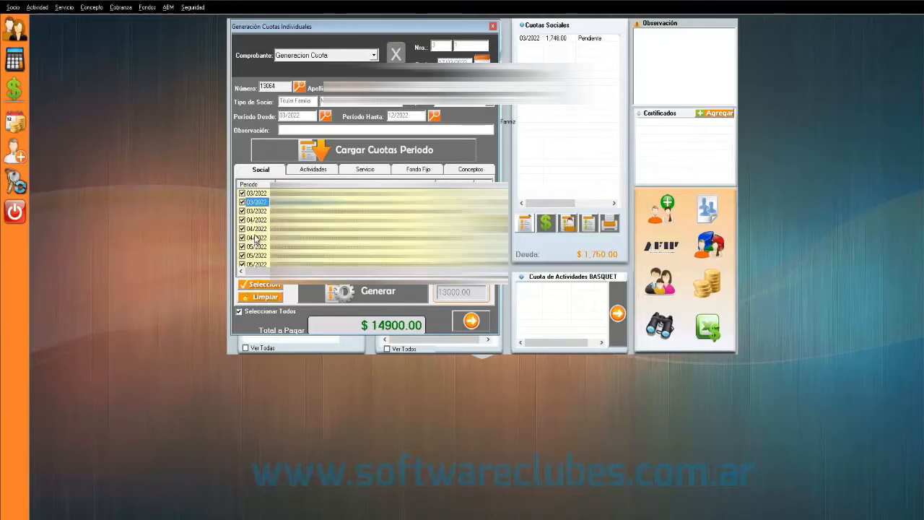
{"action": "scroll", "coordinate": [256, 218], "scroll_direction": "up", "scroll_amount": 4}
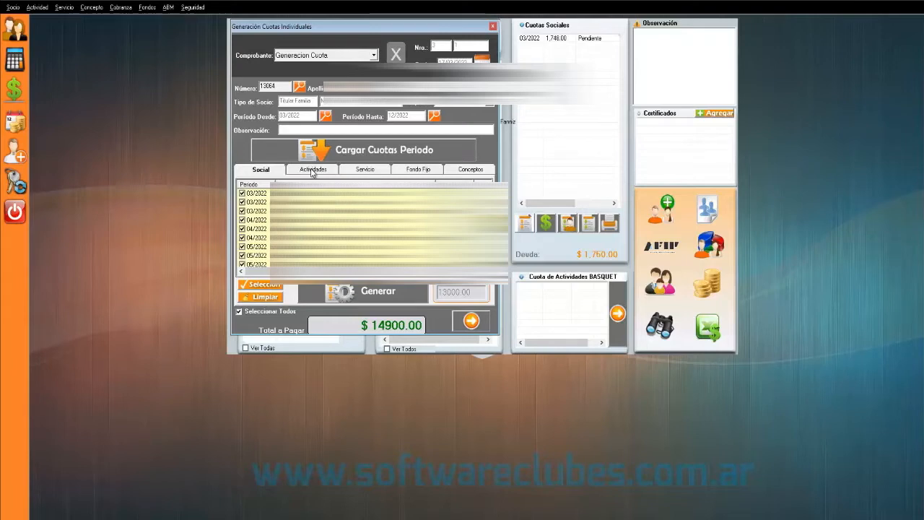
- On the Actividades tab, include the activity fees for 04/2022 through 07/2022
{"action": "left_click", "coordinate": [312, 170]}
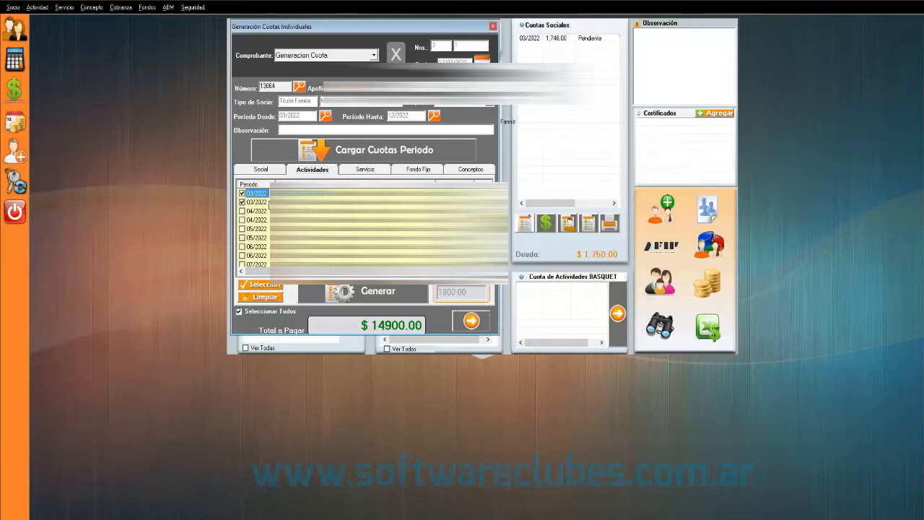
{"action": "left_click", "coordinate": [267, 206]}
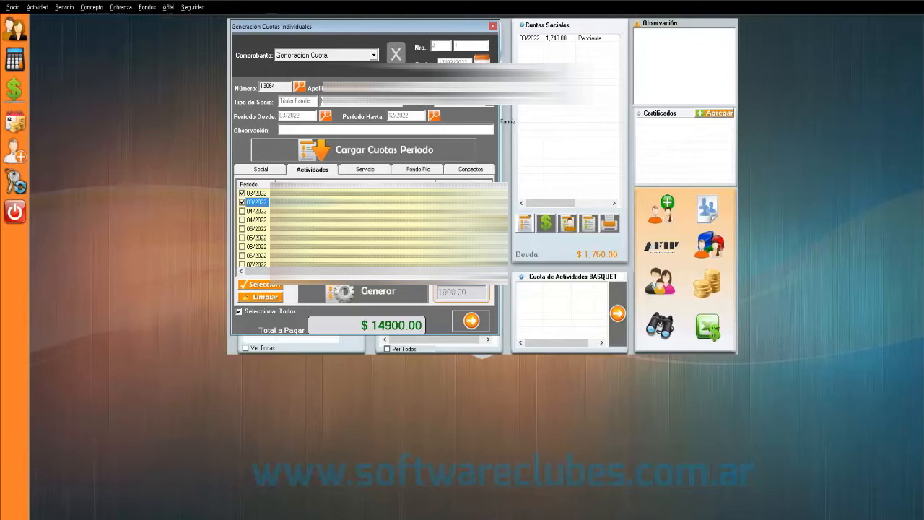
{"action": "left_click", "coordinate": [241, 211]}
{"action": "left_click", "coordinate": [241, 228]}
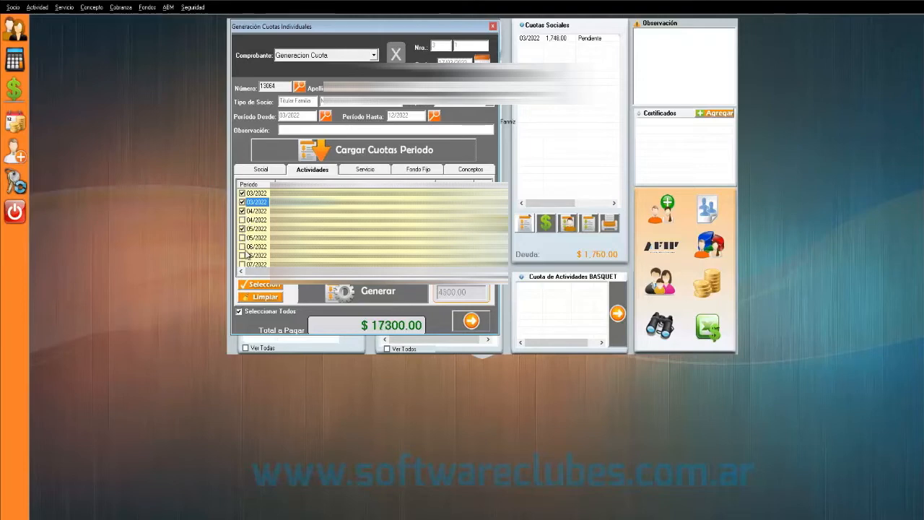
{"action": "left_click", "coordinate": [243, 254]}
{"action": "scroll", "coordinate": [249, 245], "scroll_direction": "down", "scroll_amount": 1}
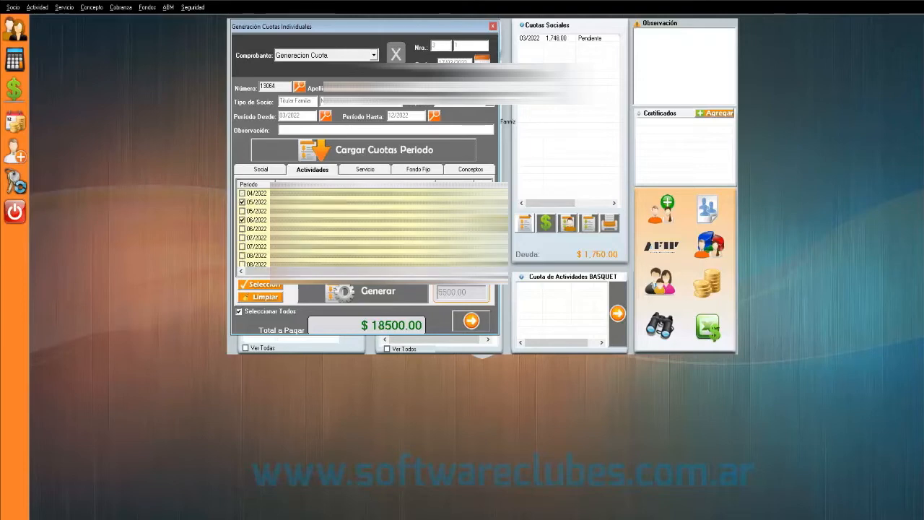
{"action": "left_click", "coordinate": [242, 237]}
{"action": "scroll", "coordinate": [255, 251], "scroll_direction": "down", "scroll_amount": 1}
- Include the 08/2022 through 11/2022 activity fees, raising the total to $25700.00
{"action": "left_click", "coordinate": [243, 238]}
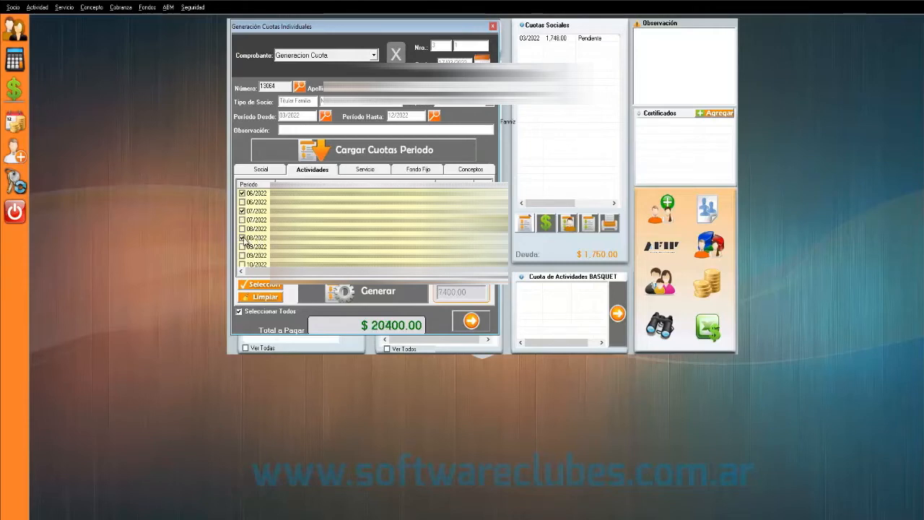
{"action": "left_click", "coordinate": [242, 237]}
{"action": "left_click", "coordinate": [242, 231]}
{"action": "left_click", "coordinate": [243, 246]}
{"action": "scroll", "coordinate": [249, 247], "scroll_direction": "down", "scroll_amount": 1}
{"action": "left_click", "coordinate": [243, 238]}
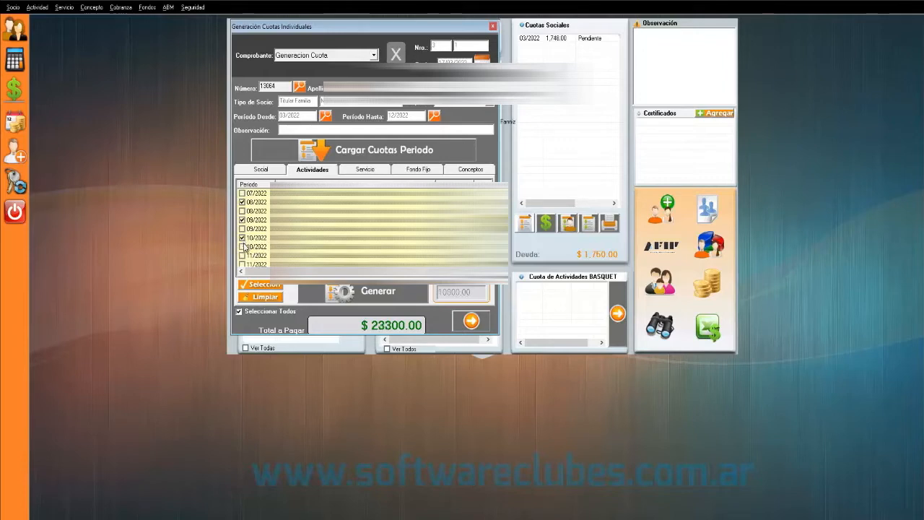
{"action": "left_click", "coordinate": [243, 255]}
{"action": "left_click", "coordinate": [243, 246]}
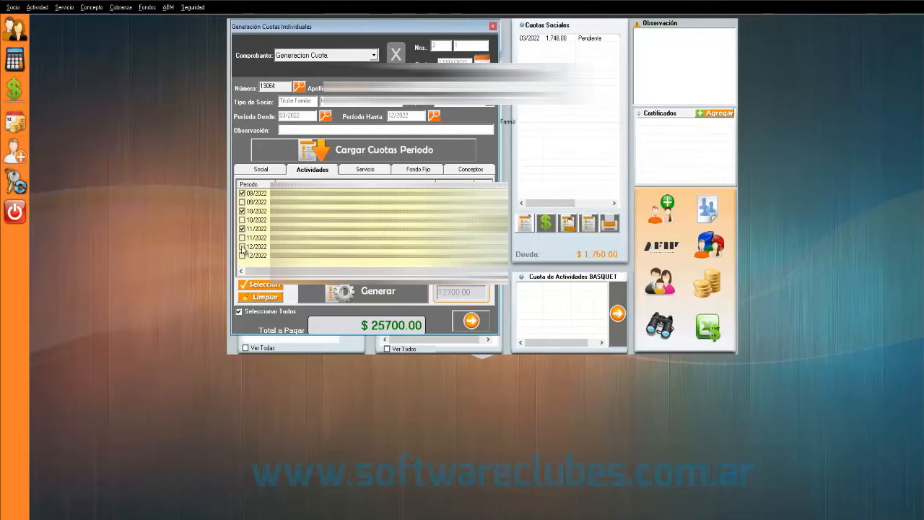
{"action": "scroll", "coordinate": [256, 244], "scroll_direction": "up", "scroll_amount": 1}
{"action": "scroll", "coordinate": [256, 227], "scroll_direction": "up", "scroll_amount": 2}
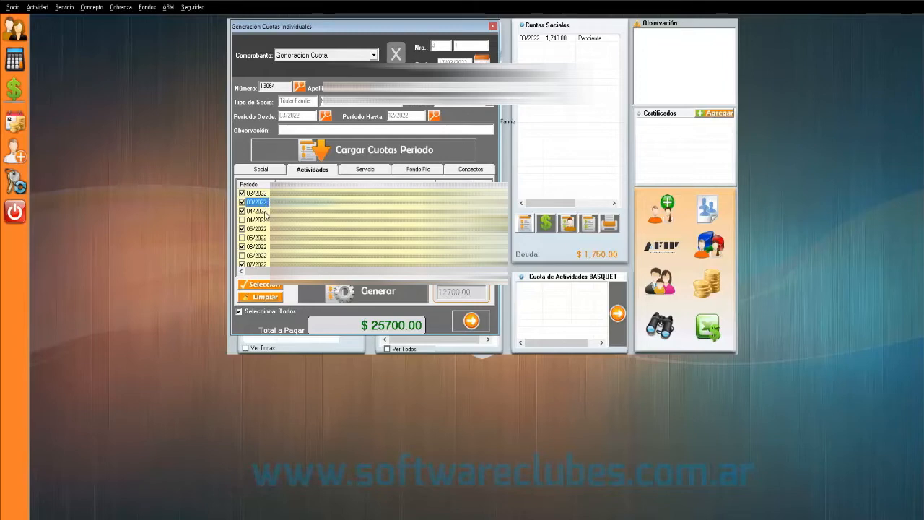
{"action": "scroll", "coordinate": [259, 217], "scroll_direction": "down", "scroll_amount": 4}
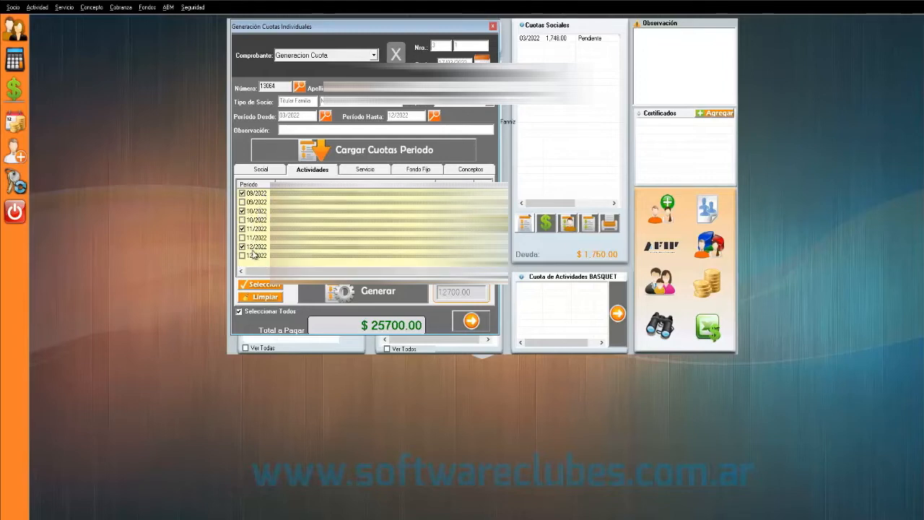
{"action": "scroll", "coordinate": [262, 226], "scroll_direction": "up", "scroll_amount": 4}
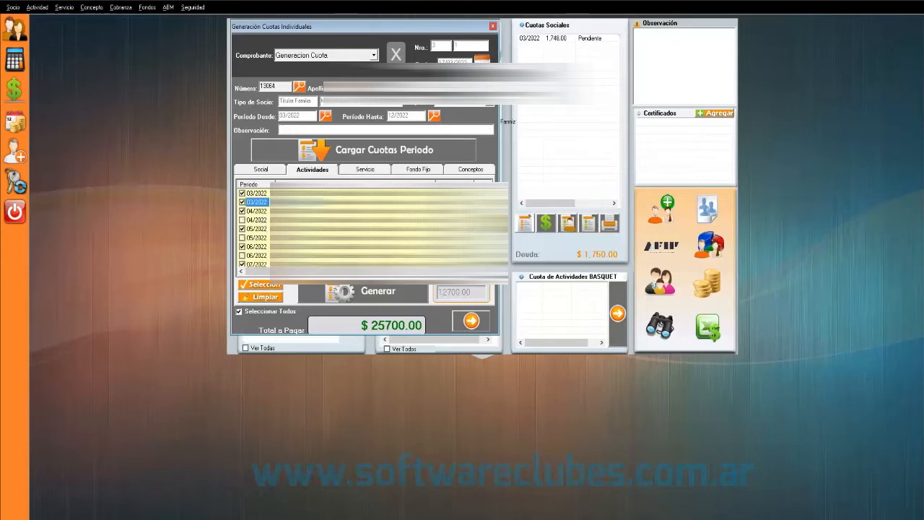
{"action": "left_click", "coordinate": [355, 170]}
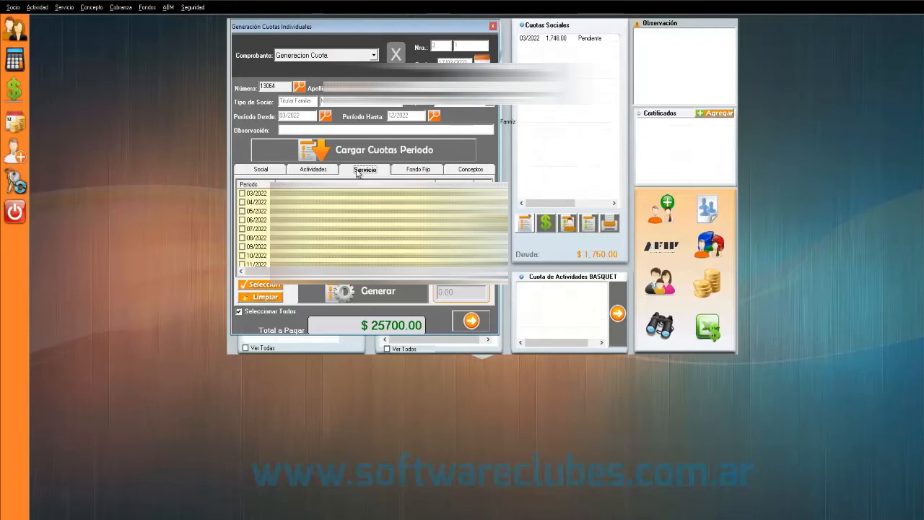
- Include the 03/2022 service fee of 25000.00, bringing the total to $50700.00
{"action": "left_click", "coordinate": [243, 193]}
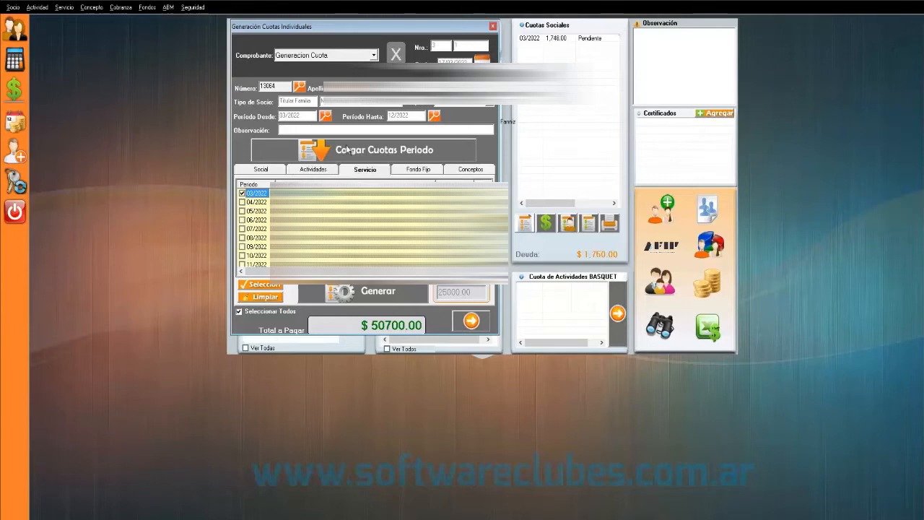
{"action": "left_click", "coordinate": [302, 170]}
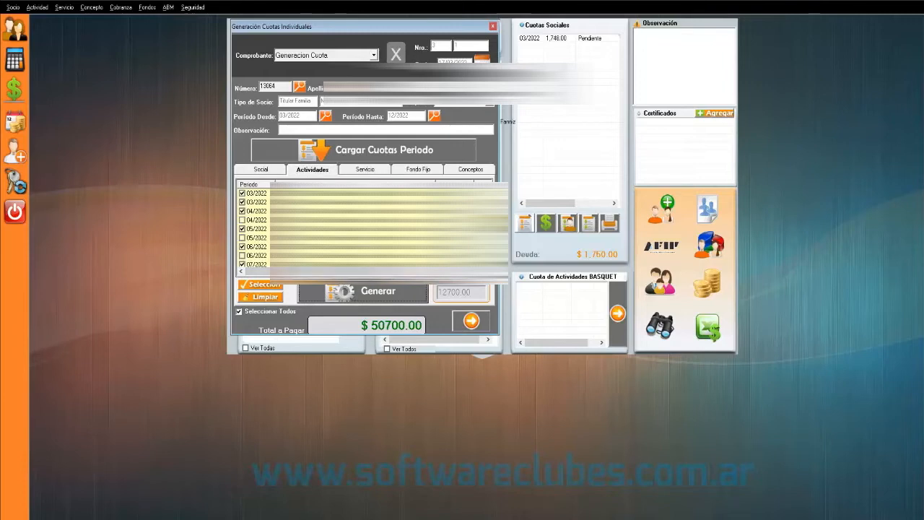
- Generate the checked fees and acknowledge both messages, leaving a $51,150.00 member debt
{"action": "left_click", "coordinate": [377, 291]}
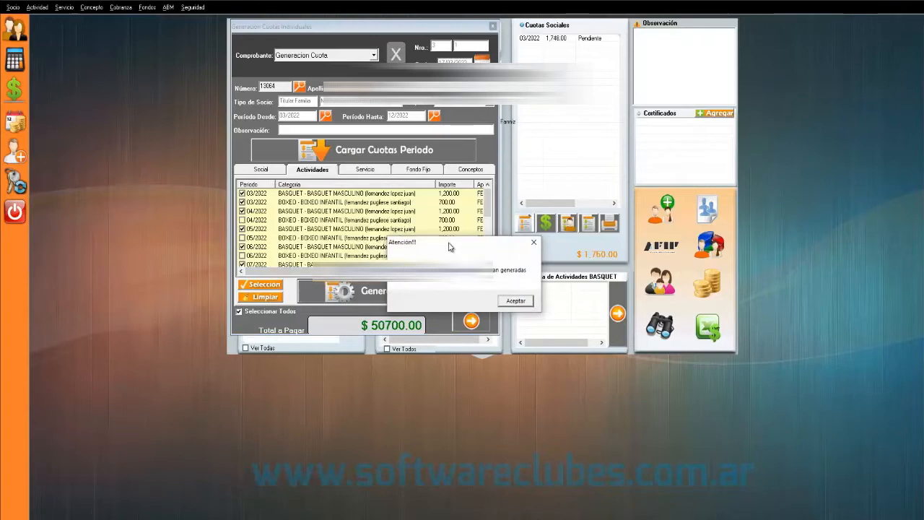
{"action": "mouse_move", "coordinate": [449, 248]}
{"action": "left_mouse_down"}
{"action": "mouse_move", "coordinate": [390, 194]}
{"action": "mouse_move", "coordinate": [371, 200]}
{"action": "left_mouse_up"}
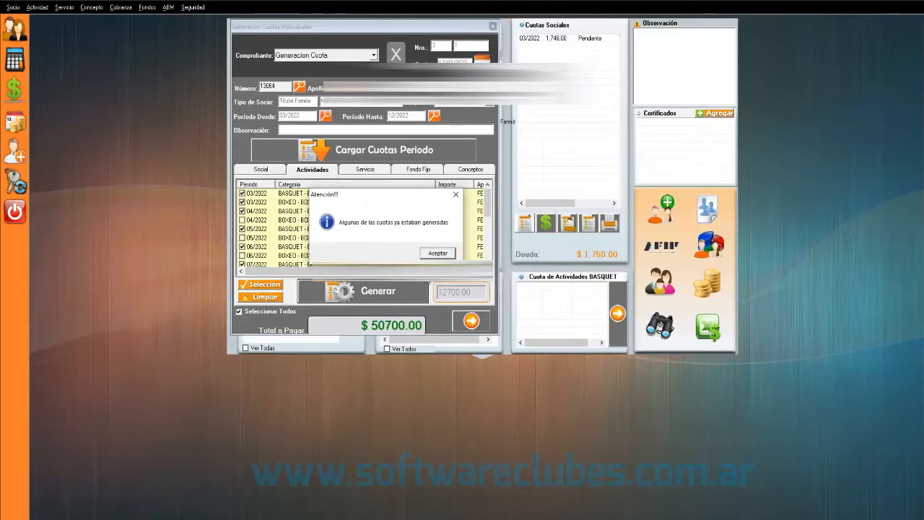
{"action": "left_click", "coordinate": [437, 254]}
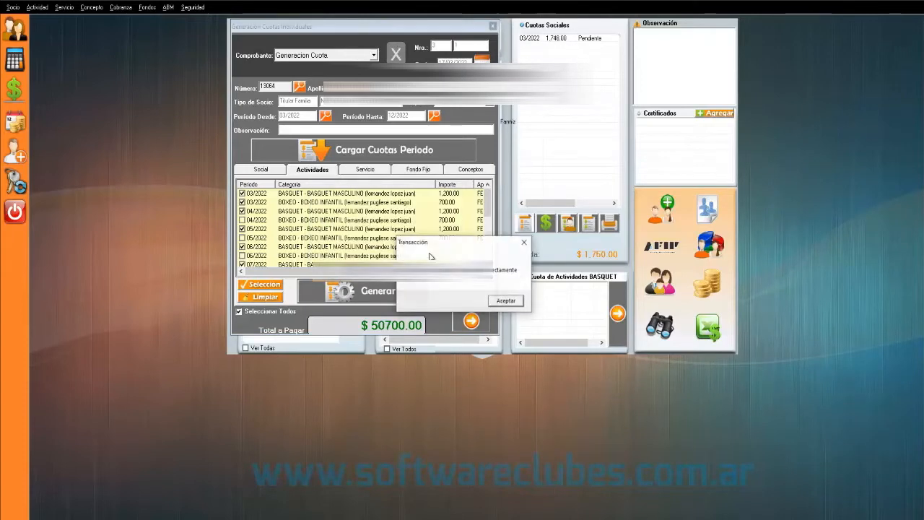
{"action": "left_click_drag", "start_coordinate": [432, 246], "coordinate": [360, 181]}
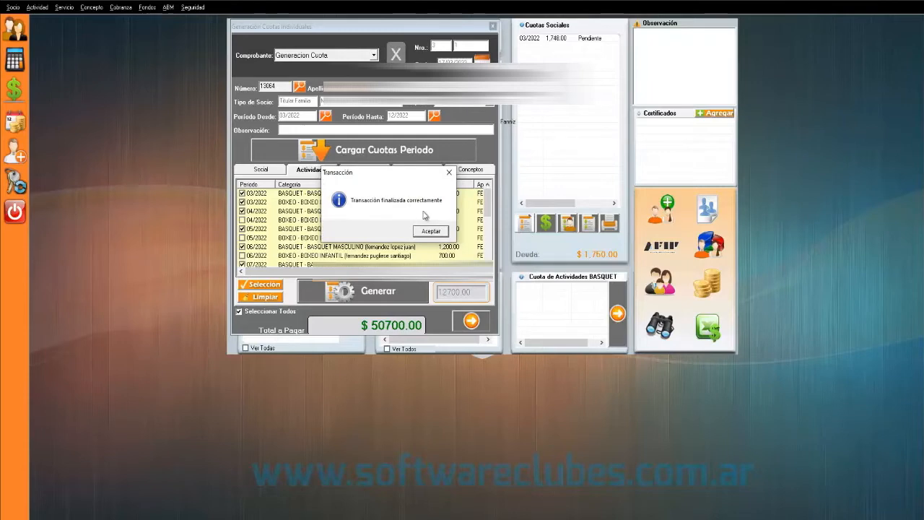
{"action": "left_click", "coordinate": [431, 231]}
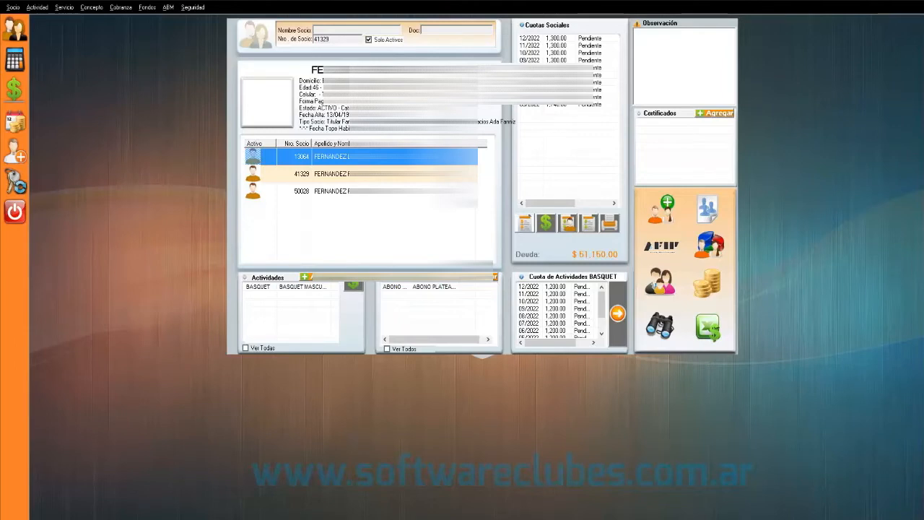
{"action": "left_click", "coordinate": [525, 105]}
{"action": "left_click", "coordinate": [530, 37]}
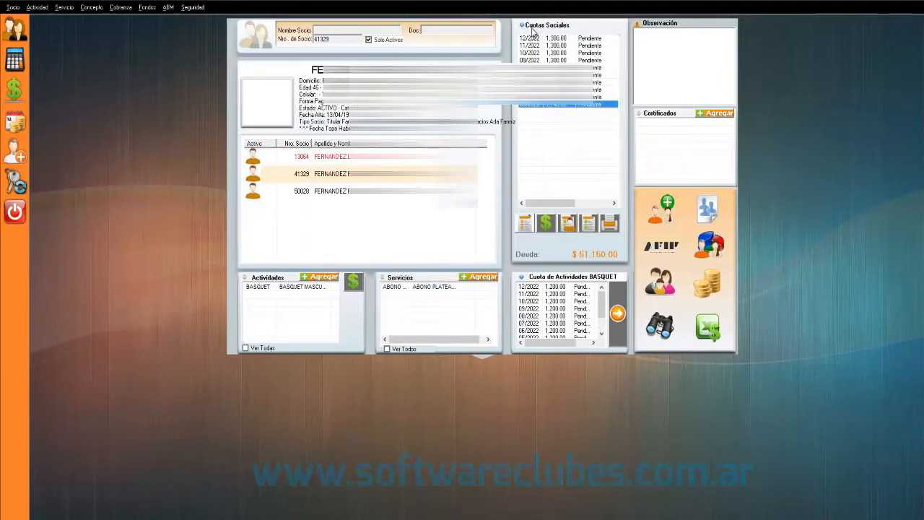
{"action": "left_click", "coordinate": [279, 287]}
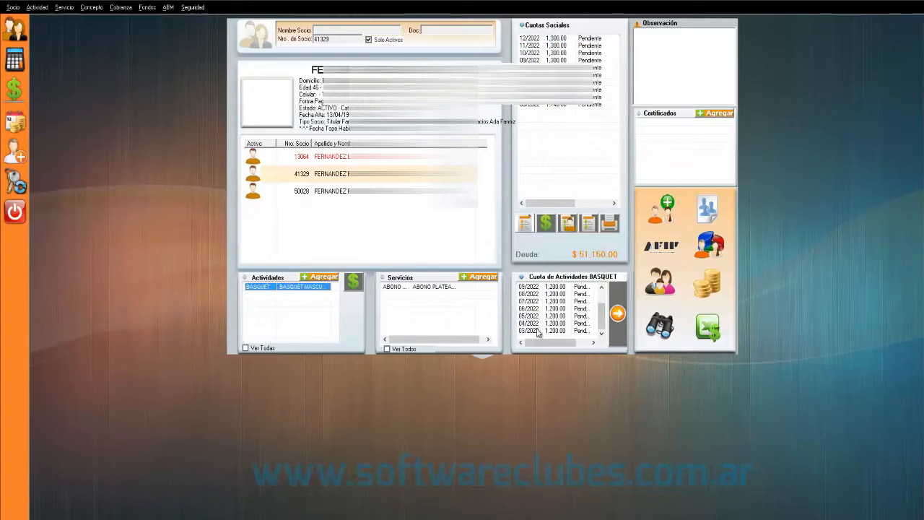
{"action": "left_click", "coordinate": [526, 288]}
{"action": "left_click", "coordinate": [423, 288]}
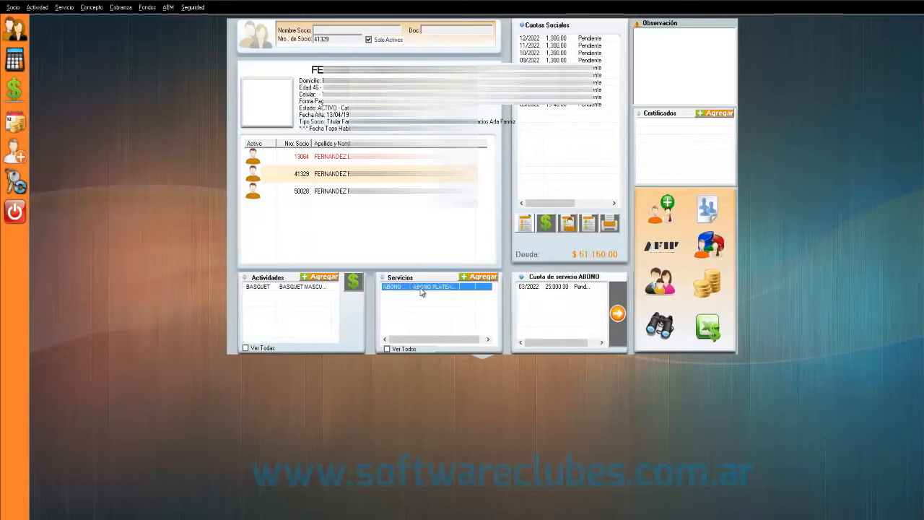
{"action": "left_click", "coordinate": [530, 288]}
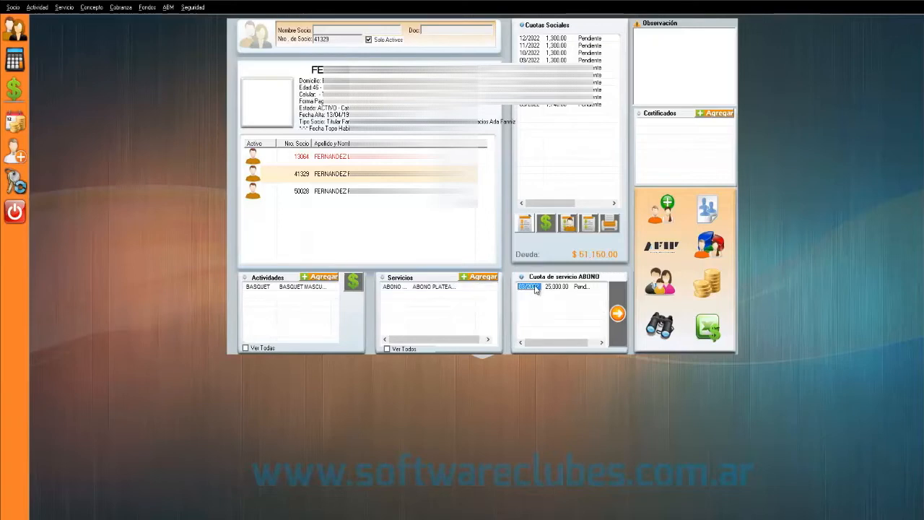
{"action": "left_click", "coordinate": [336, 193]}
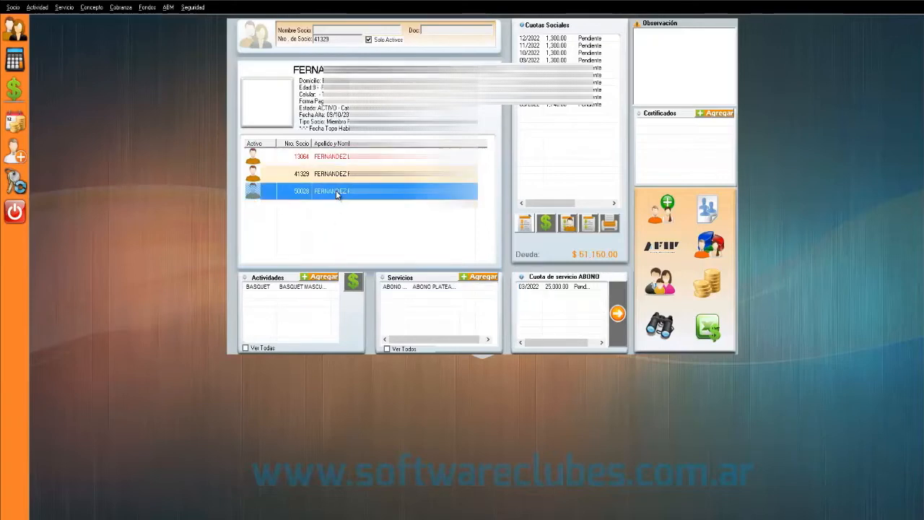
{"action": "left_click", "coordinate": [306, 287]}
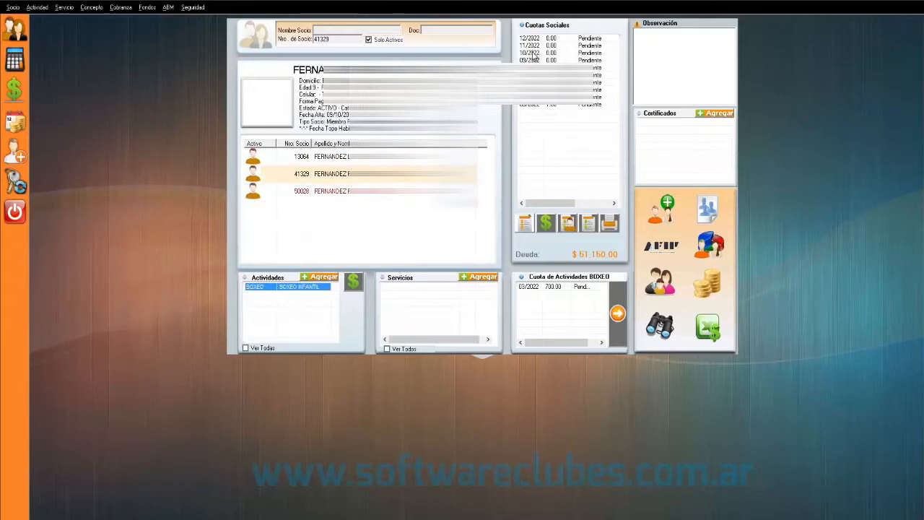
{"action": "left_click", "coordinate": [535, 67]}
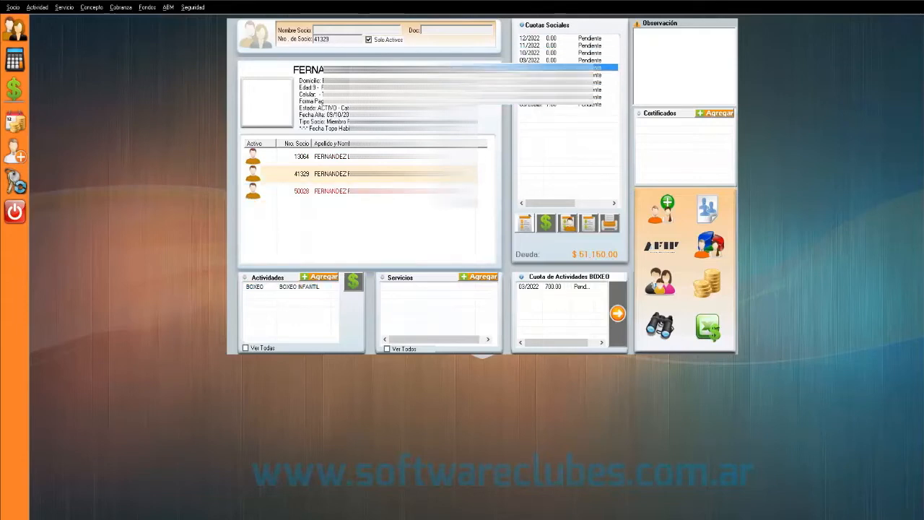
{"action": "left_click", "coordinate": [534, 97]}
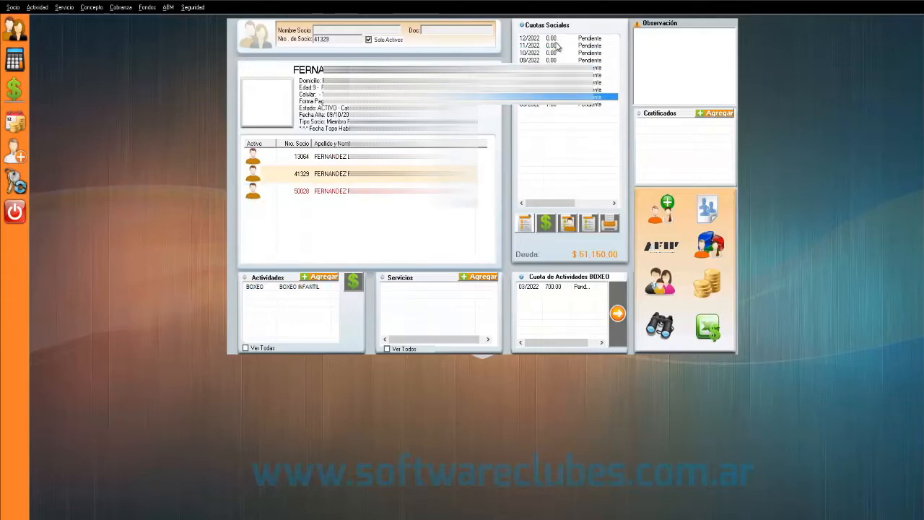
{"action": "left_click", "coordinate": [283, 287]}
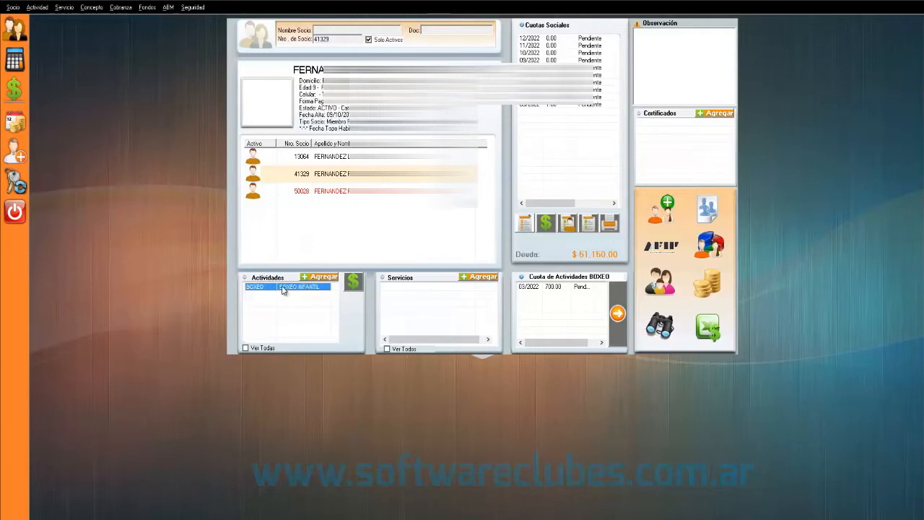
{"action": "left_click", "coordinate": [538, 289]}
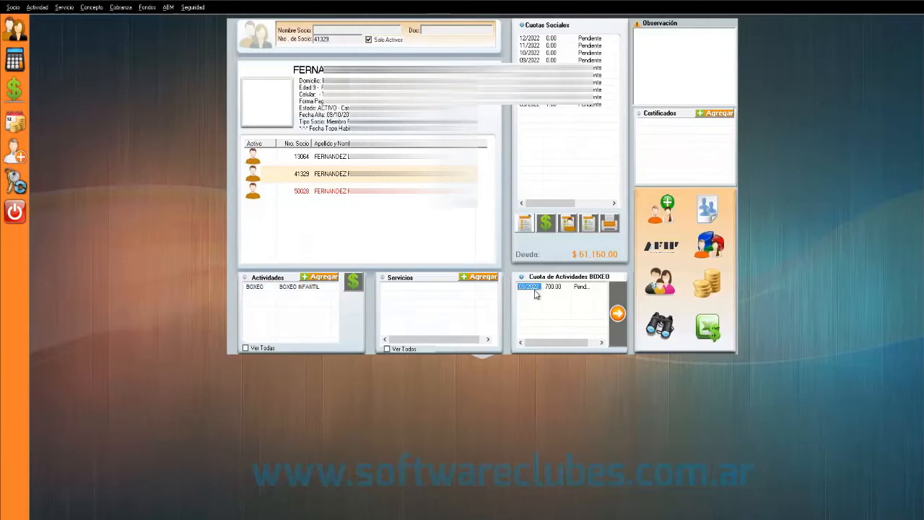
{"action": "left_click", "coordinate": [286, 288]}
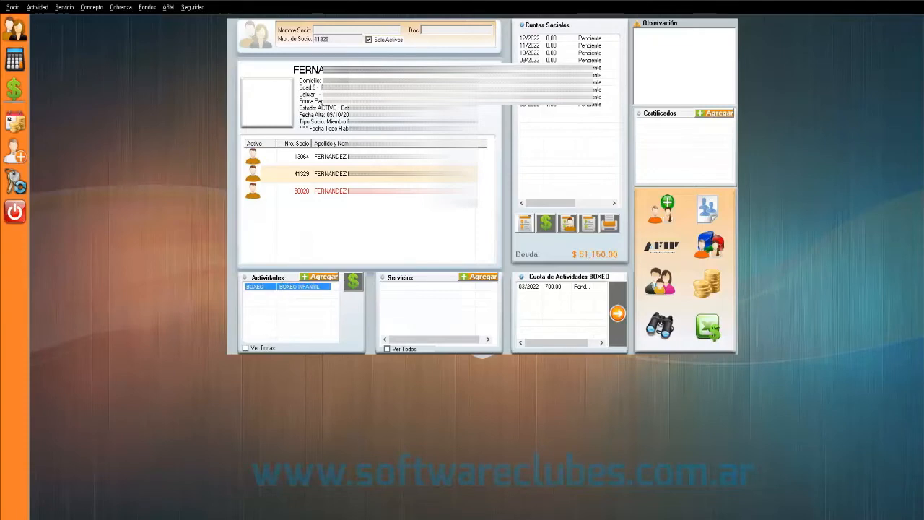
- Start a Recibo for the member's dues and list its unpaid periods, totalling $51150.00
{"action": "left_click", "coordinate": [547, 226]}
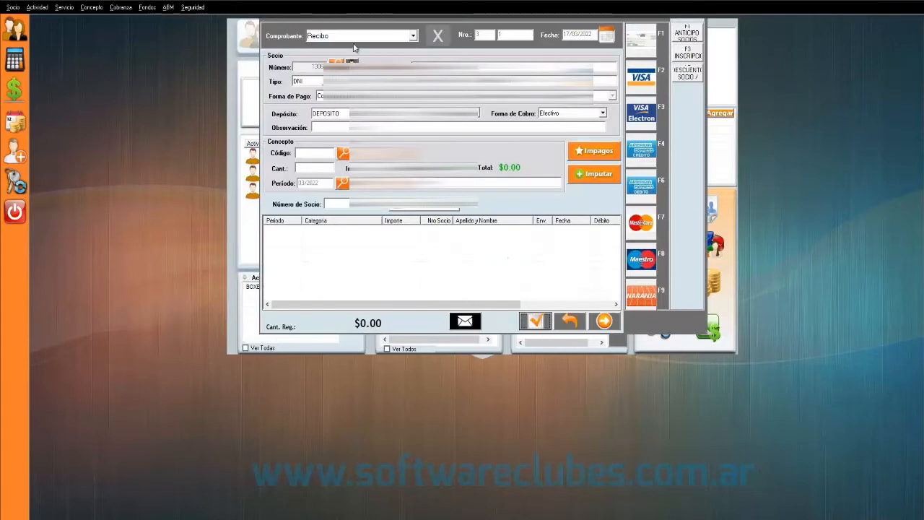
{"action": "left_click", "coordinate": [342, 37]}
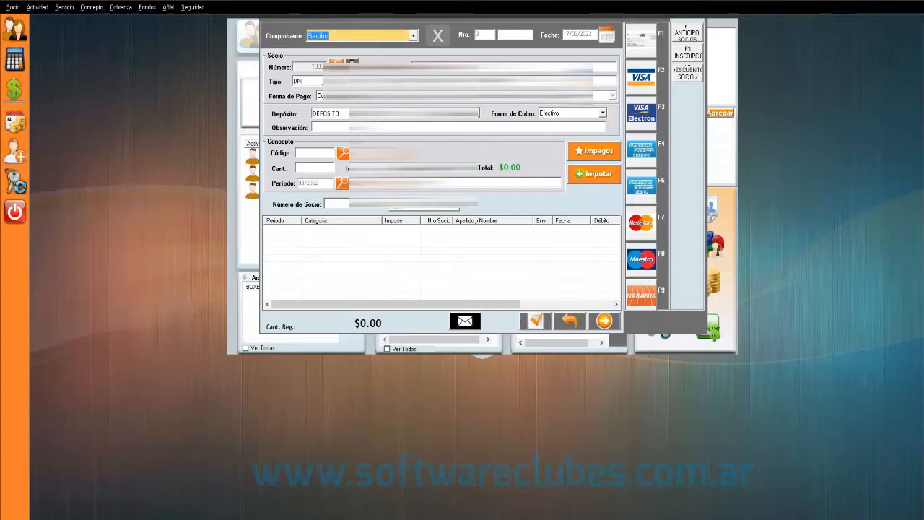
{"action": "left_click", "coordinate": [595, 152]}
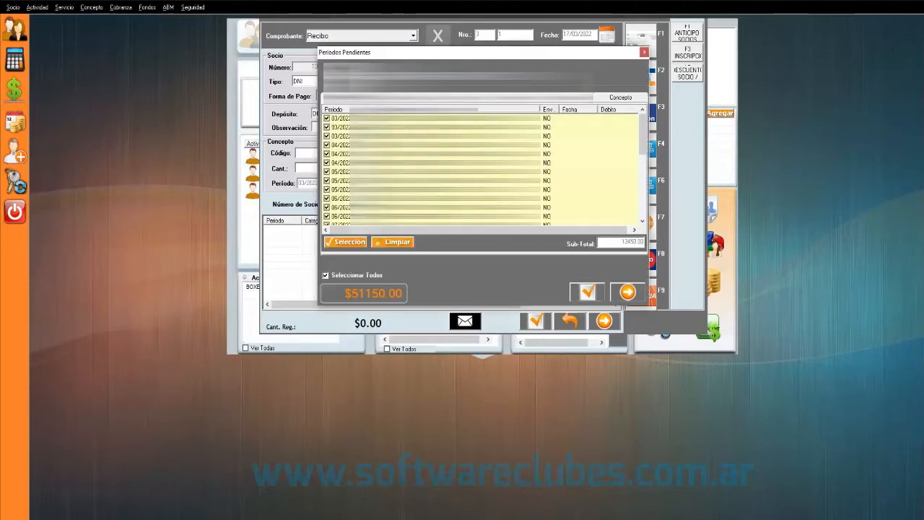
- Select the first pending period and scroll through the Periodos Pendientes list
{"action": "left_click", "coordinate": [341, 118]}
{"action": "scroll", "coordinate": [480, 167], "scroll_direction": "down", "scroll_amount": 6}
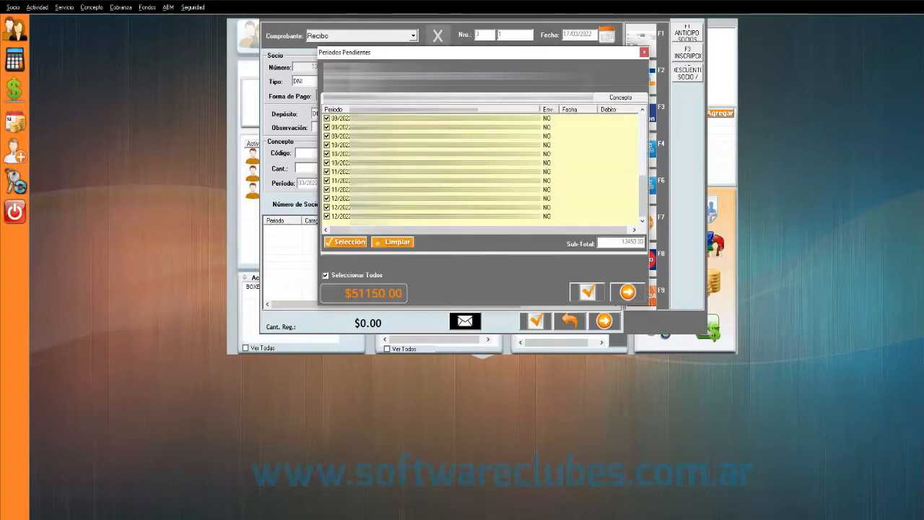
{"action": "scroll", "coordinate": [480, 168], "scroll_direction": "up", "scroll_amount": 6}
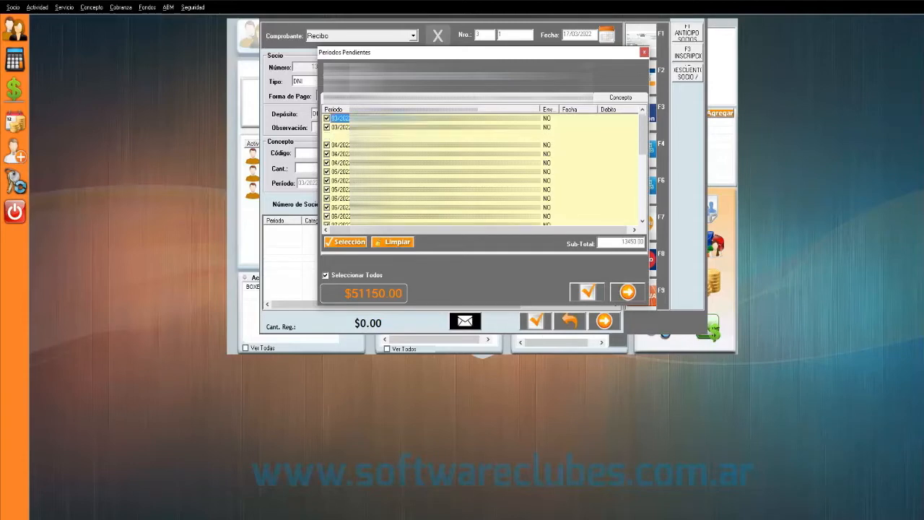
{"action": "scroll", "coordinate": [481, 168], "scroll_direction": "down", "scroll_amount": 6}
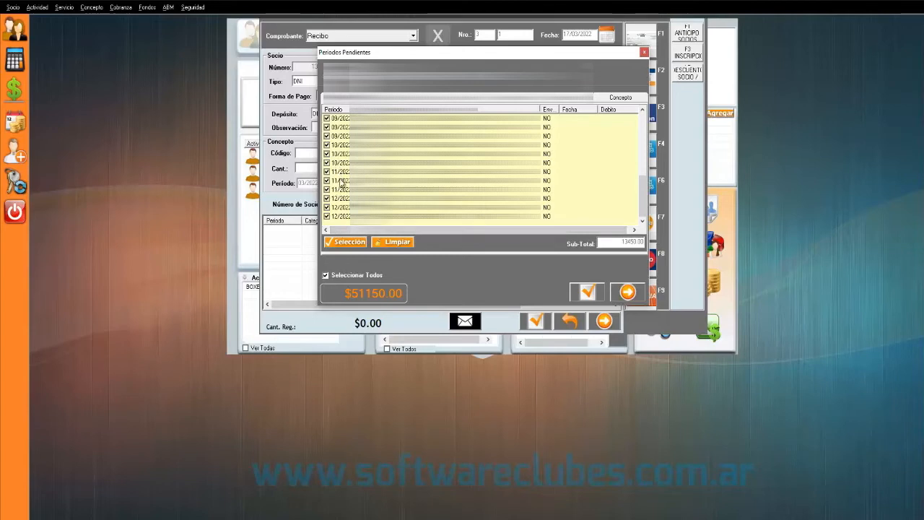
{"action": "scroll", "coordinate": [344, 211], "scroll_direction": "up", "scroll_amount": 3}
{"action": "scroll", "coordinate": [344, 210], "scroll_direction": "up", "scroll_amount": 3}
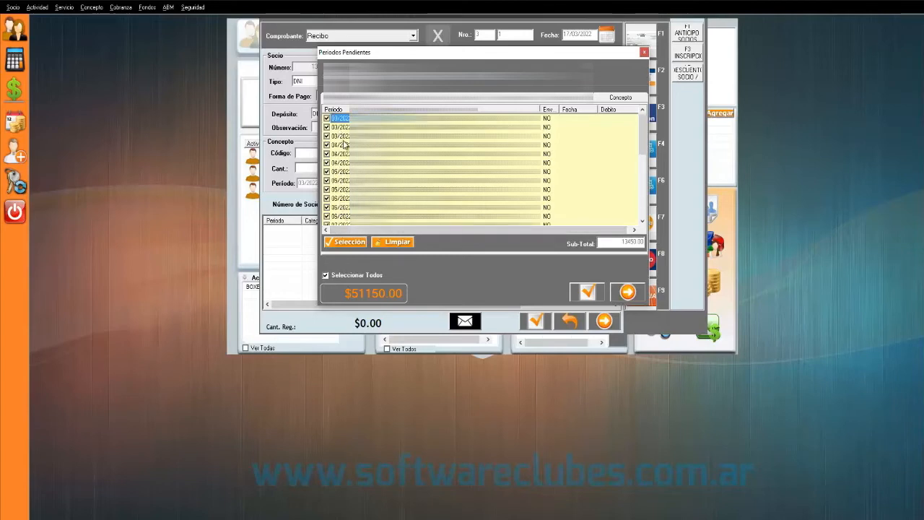
{"action": "scroll", "coordinate": [343, 148], "scroll_direction": "down", "scroll_amount": 6}
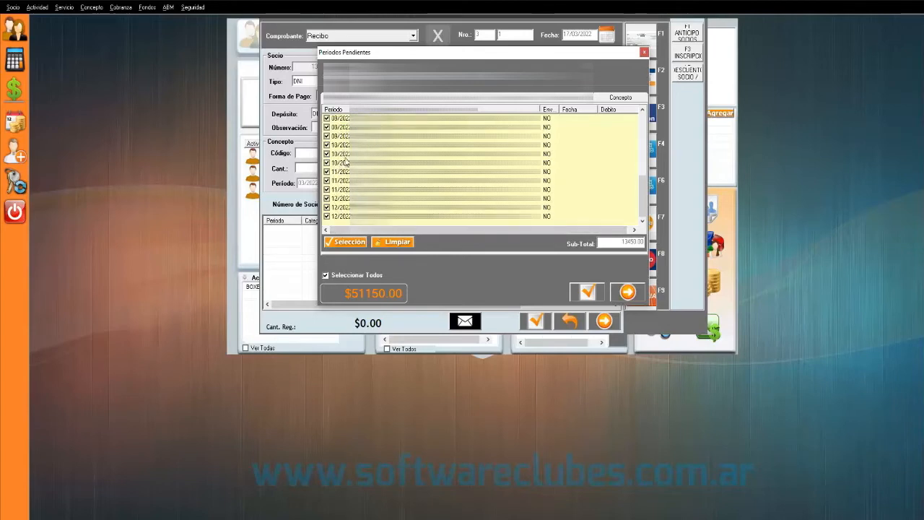
{"action": "scroll", "coordinate": [346, 161], "scroll_direction": "up", "scroll_amount": 6}
- Switch pending-charge lists and click through the 03/2022, 05/2022, 06/2022 and 08/2022 periods
{"action": "left_click", "coordinate": [403, 97]}
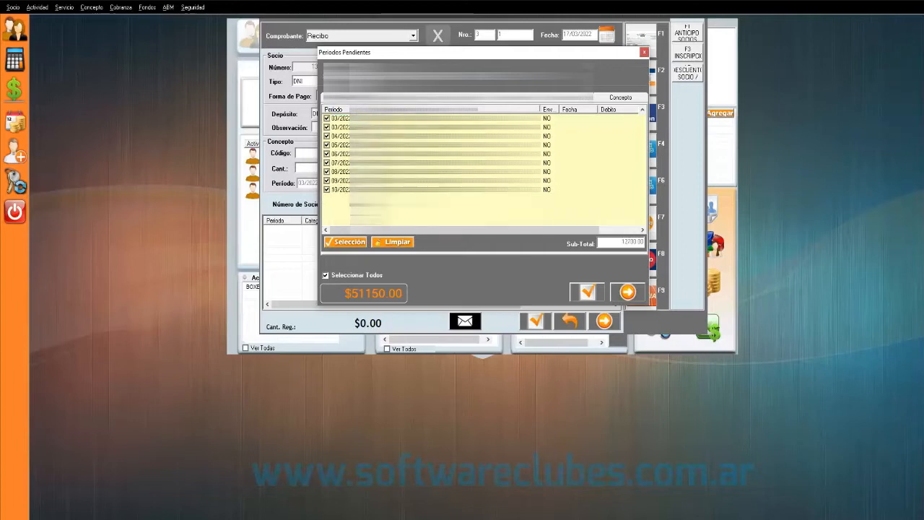
{"action": "left_click", "coordinate": [458, 97]}
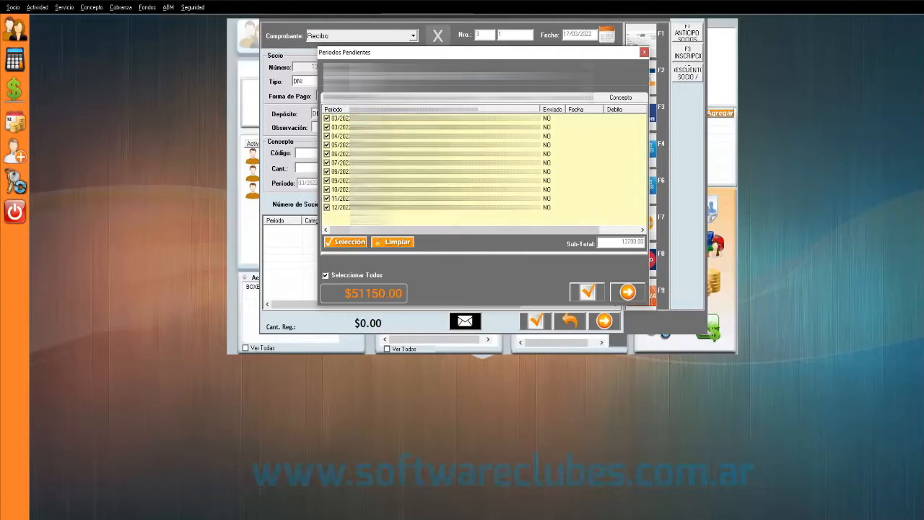
{"action": "left_click", "coordinate": [343, 145]}
{"action": "left_click", "coordinate": [342, 127]}
{"action": "left_click", "coordinate": [341, 120]}
{"action": "left_click", "coordinate": [339, 154]}
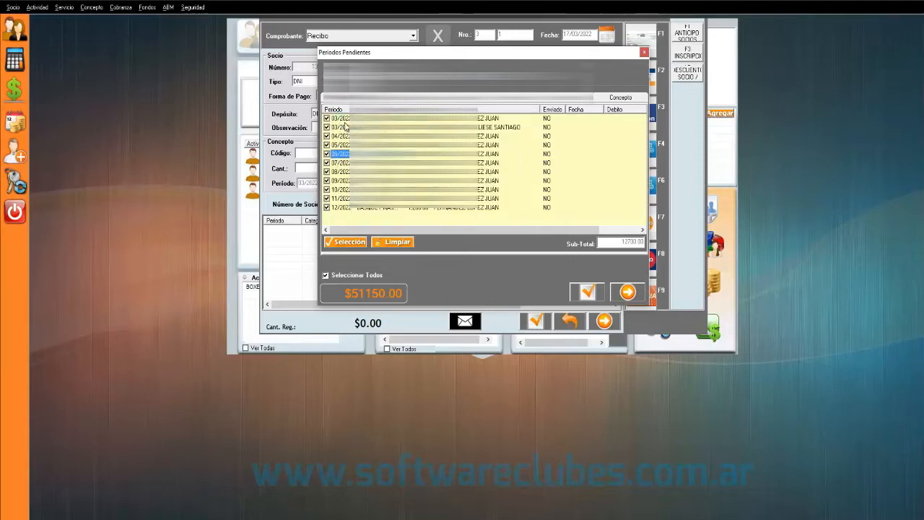
{"action": "left_click", "coordinate": [344, 121]}
{"action": "left_click", "coordinate": [342, 172]}
{"action": "left_click", "coordinate": [458, 97]}
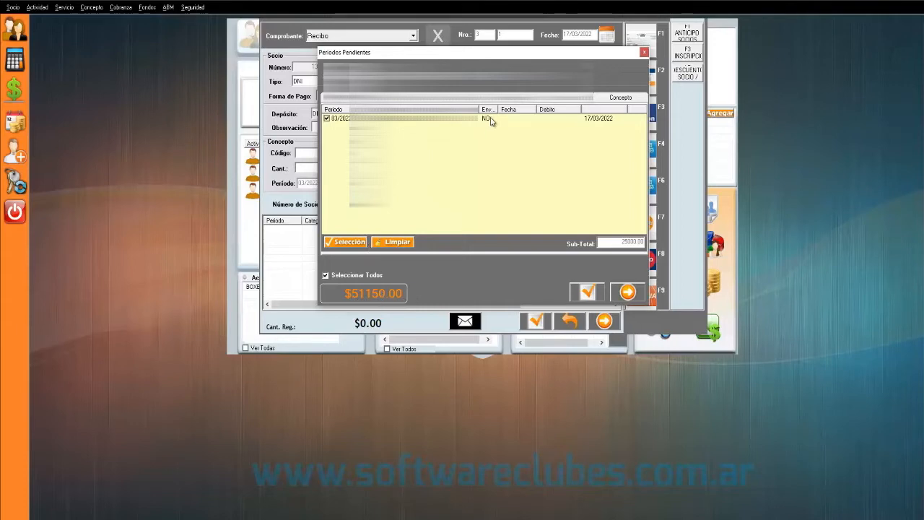
- Show pending charges grouped by concept and review the three concept rows
{"action": "left_click", "coordinate": [631, 98]}
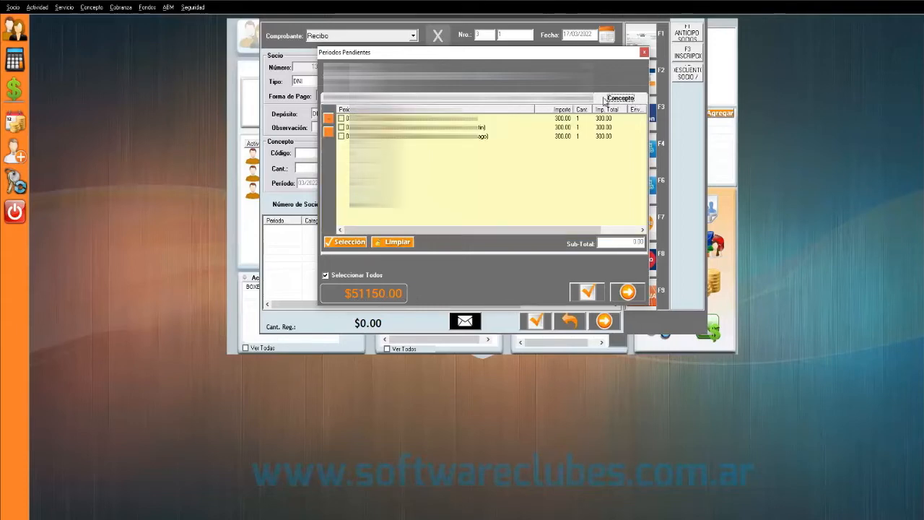
{"action": "left_click", "coordinate": [499, 119]}
{"action": "left_click", "coordinate": [498, 137]}
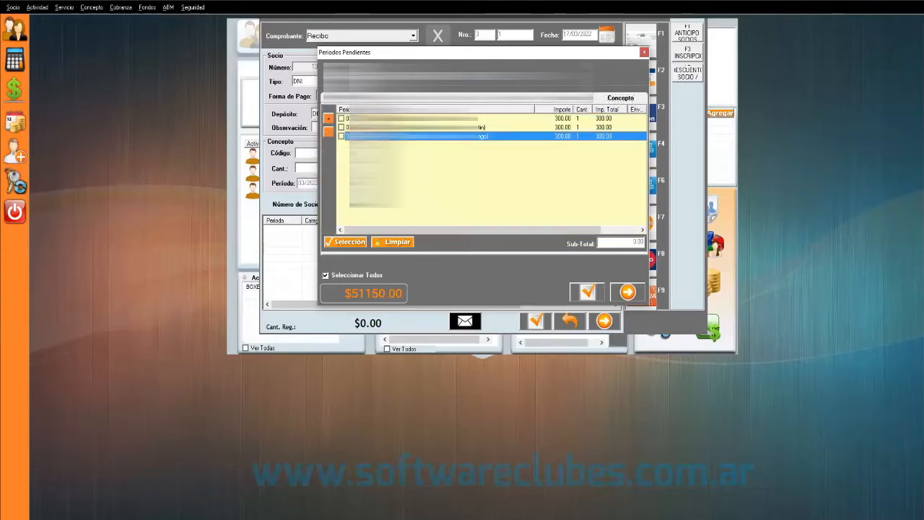
{"action": "left_click", "coordinate": [498, 127]}
{"action": "left_click", "coordinate": [433, 119]}
{"action": "left_click", "coordinate": [433, 127]}
{"action": "left_click", "coordinate": [433, 137]}
{"action": "left_click", "coordinate": [433, 127]}
{"action": "left_click", "coordinate": [433, 119]}
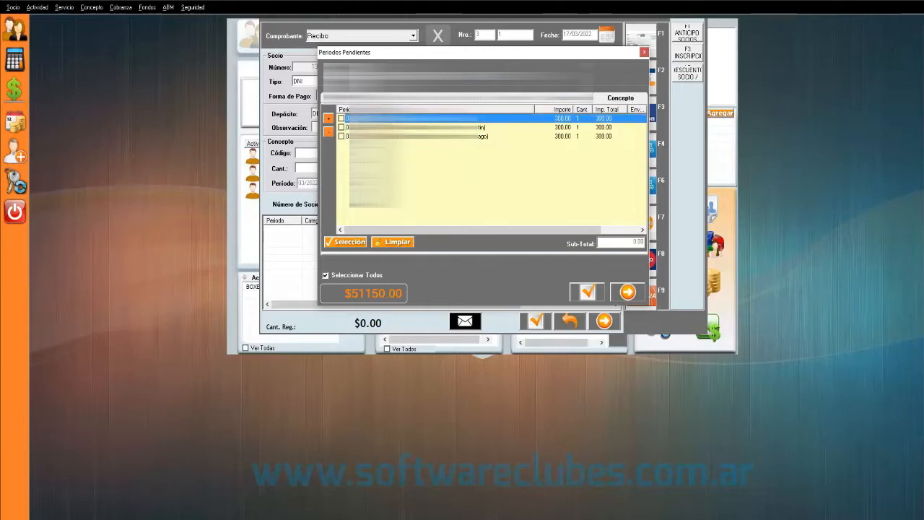
{"action": "left_click_drag", "start_coordinate": [413, 54], "coordinate": [333, 61]}
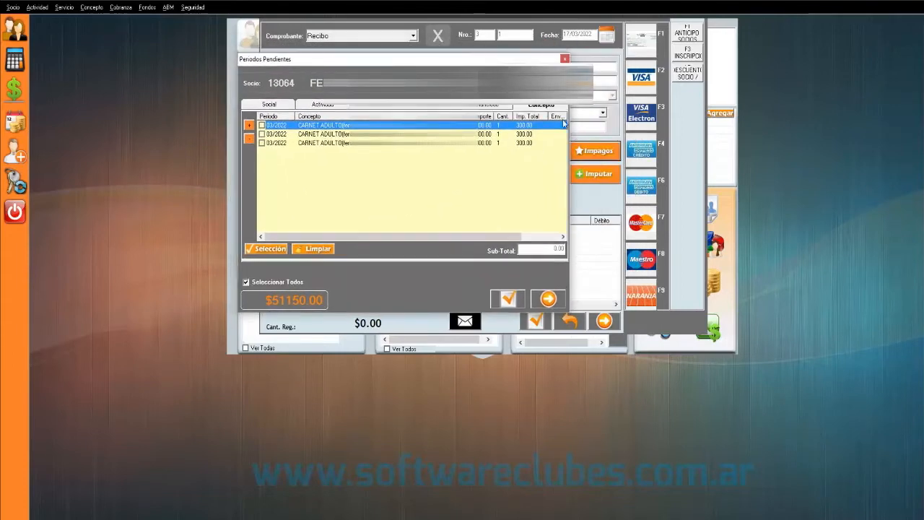
- Click through the three CARNET ADULTO pending charges
{"action": "left_click", "coordinate": [542, 108]}
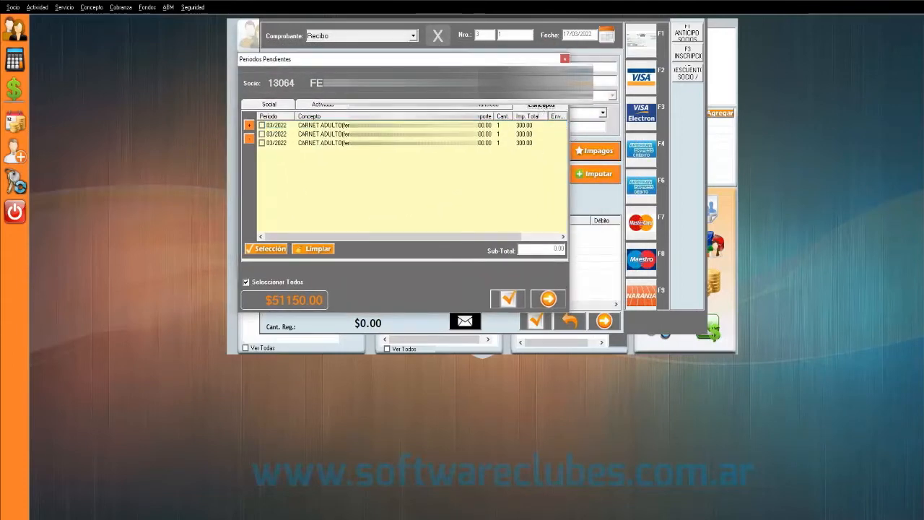
{"action": "left_click", "coordinate": [275, 127]}
{"action": "left_click", "coordinate": [275, 135]}
{"action": "left_click", "coordinate": [273, 142]}
{"action": "left_click", "coordinate": [275, 134]}
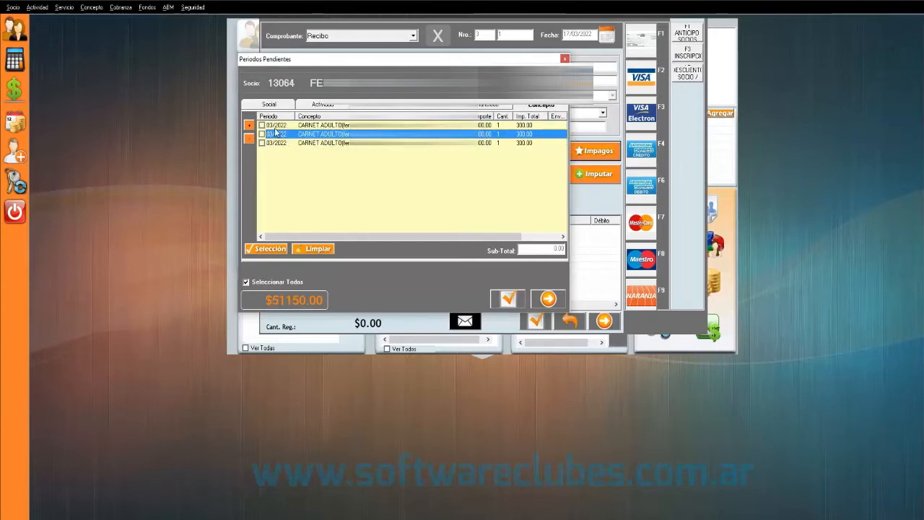
{"action": "left_click", "coordinate": [275, 128]}
{"action": "left_click", "coordinate": [280, 143]}
{"action": "left_click", "coordinate": [279, 128]}
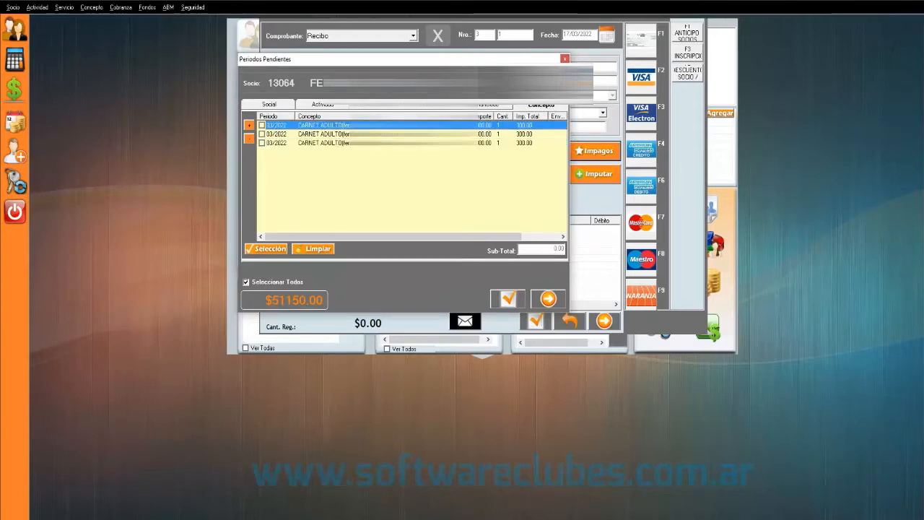
{"action": "left_click", "coordinate": [278, 135]}
{"action": "left_click", "coordinate": [278, 143]}
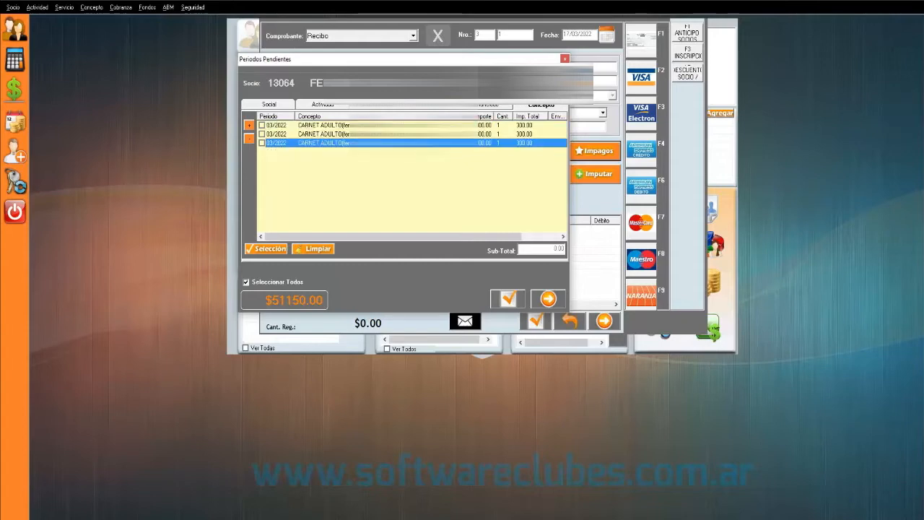
{"action": "left_click", "coordinate": [477, 134]}
{"action": "left_click", "coordinate": [479, 126]}
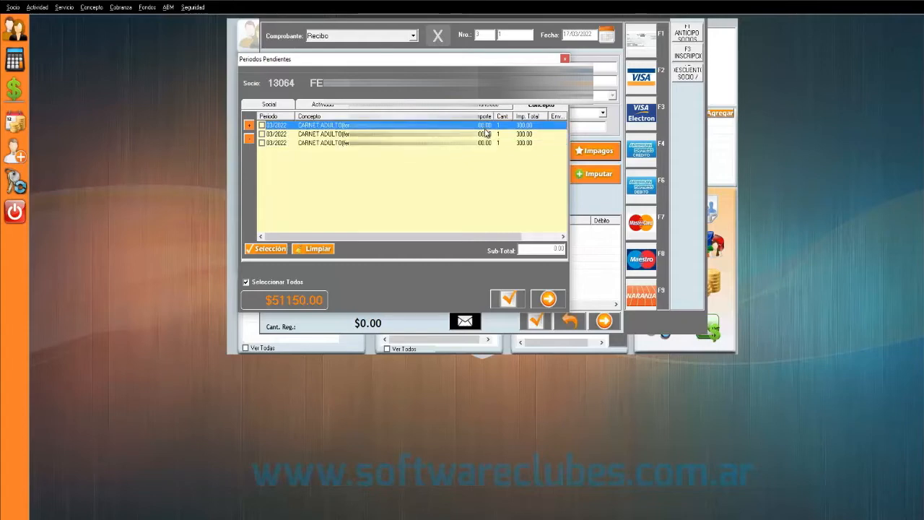
{"action": "left_click", "coordinate": [412, 134]}
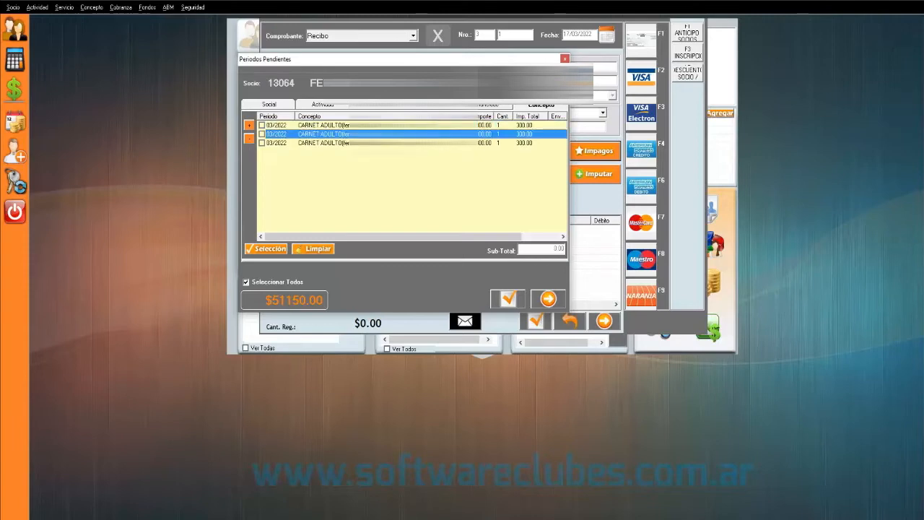
{"action": "left_click", "coordinate": [412, 142]}
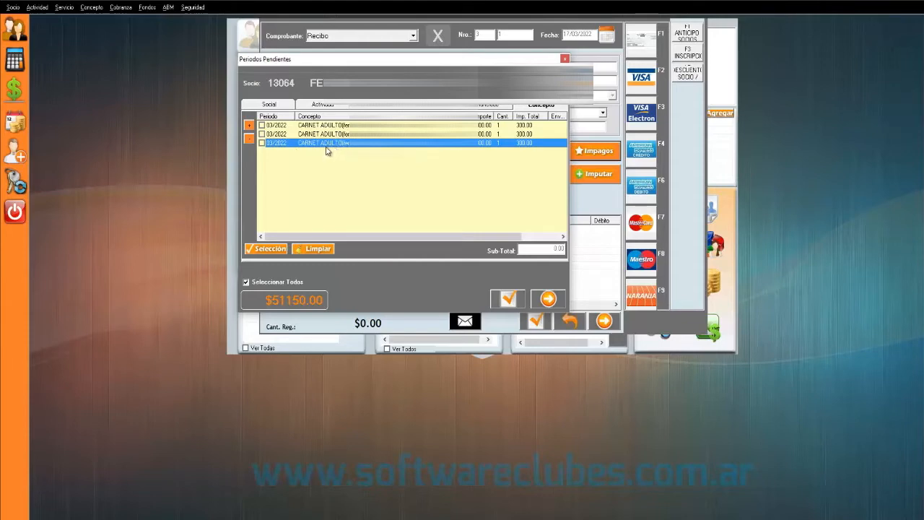
- Check the 03/2022 CARNET ADULTO charge and confirm it, bringing the receipt to $51,450.00
{"action": "left_click", "coordinate": [263, 125]}
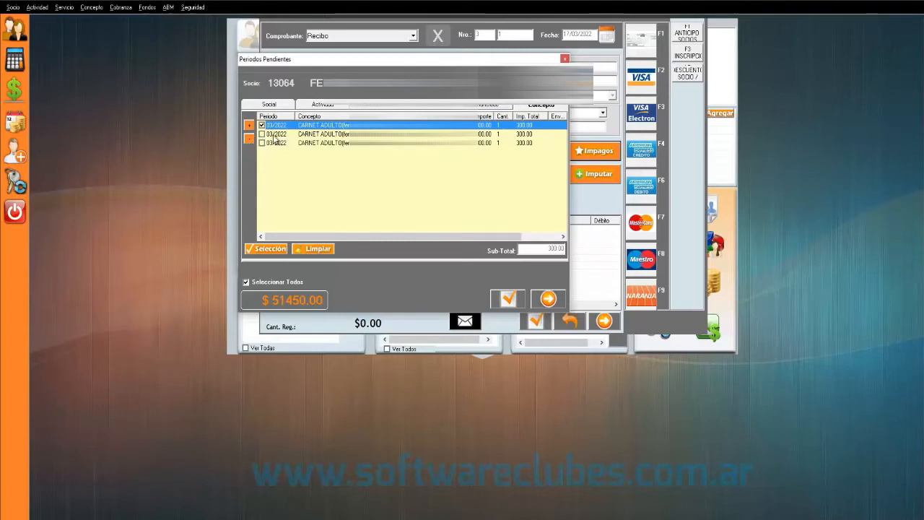
{"action": "left_click", "coordinate": [275, 135]}
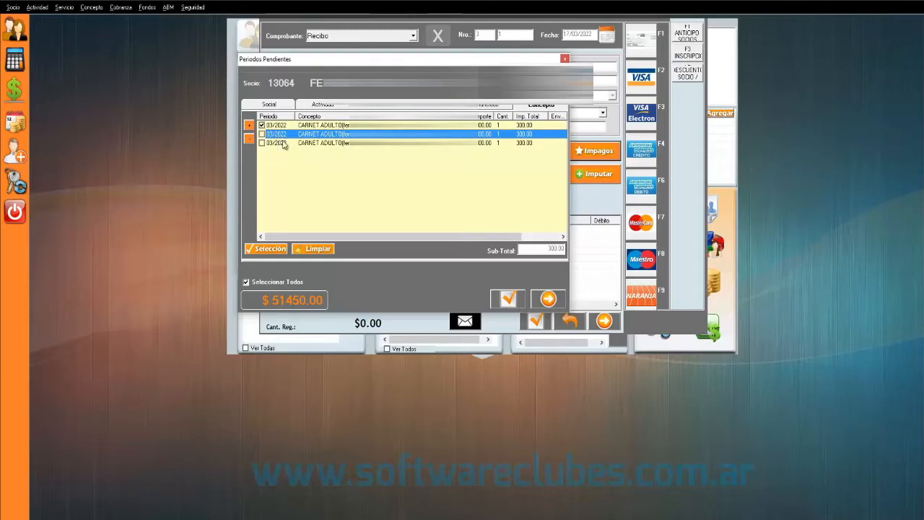
{"action": "left_click", "coordinate": [325, 126]}
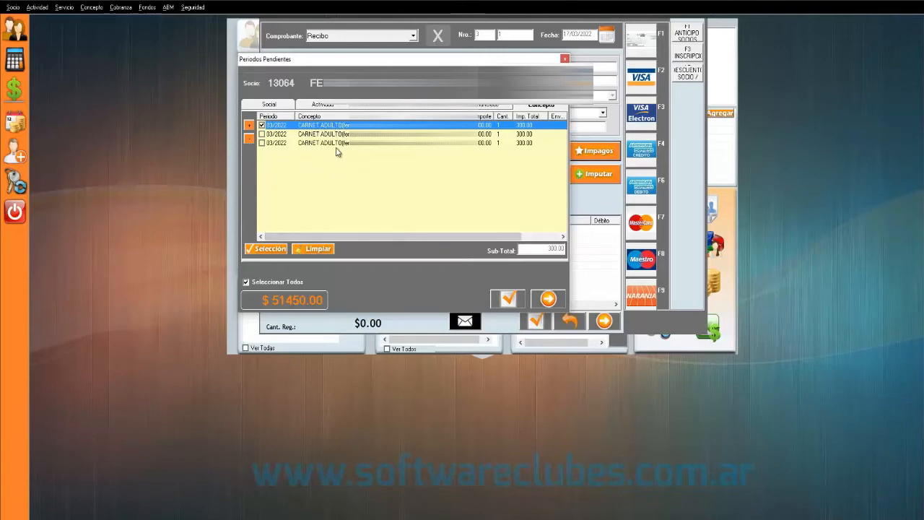
{"action": "left_click", "coordinate": [510, 298]}
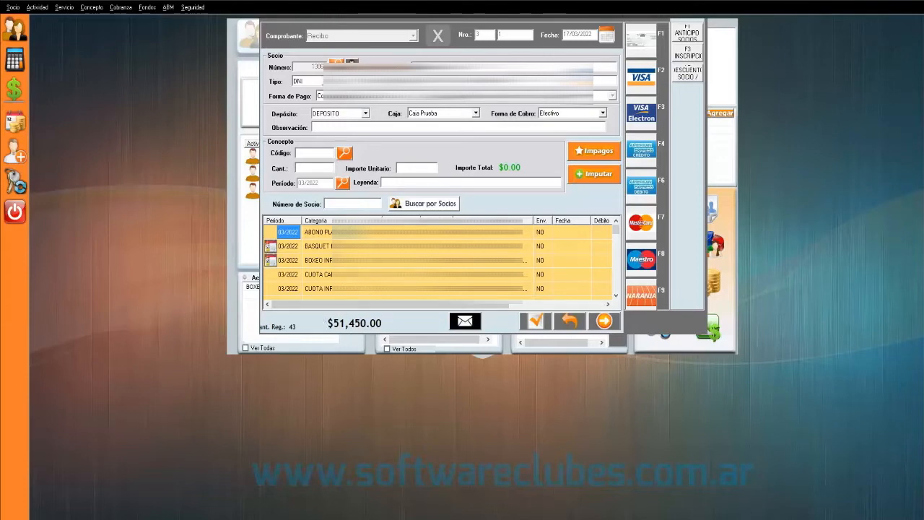
{"action": "key", "text": "Down"}
{"action": "key", "text": "Down"}
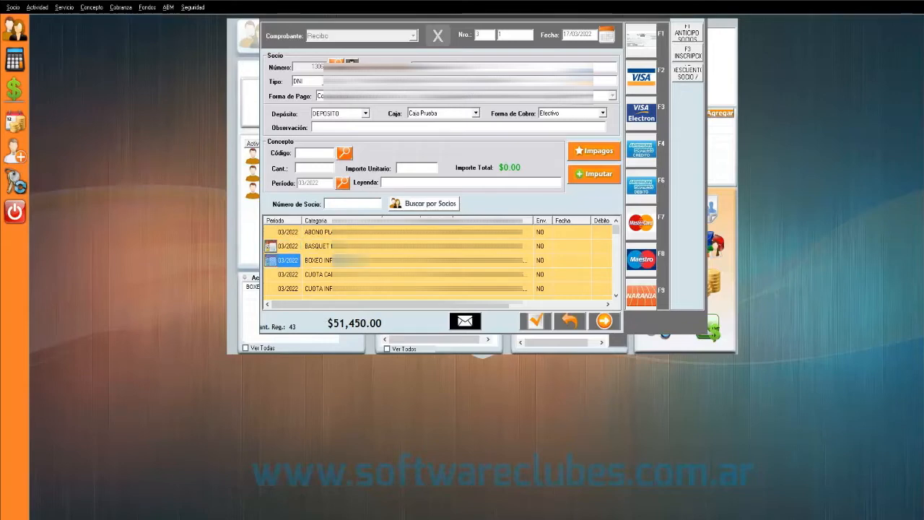
{"action": "scroll", "coordinate": [437, 261], "scroll_direction": "down", "scroll_amount": 13}
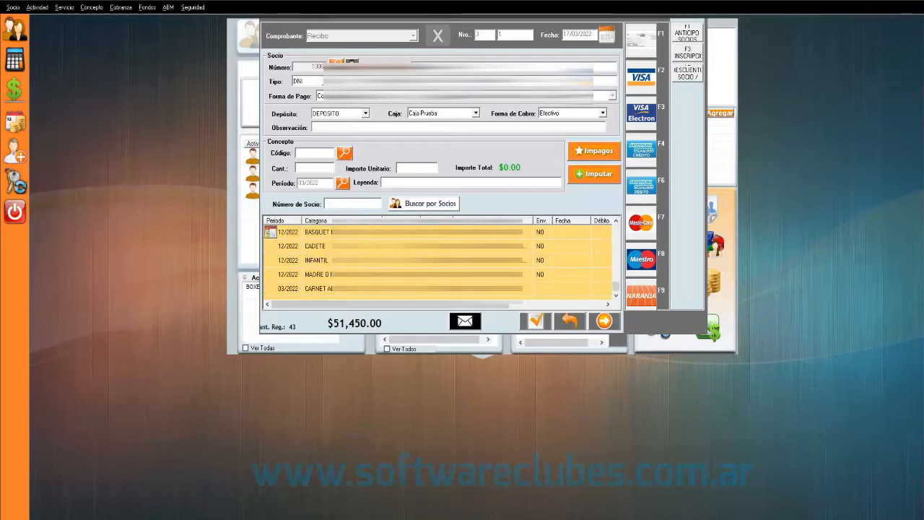
{"action": "scroll", "coordinate": [437, 261], "scroll_direction": "up", "scroll_amount": 13}
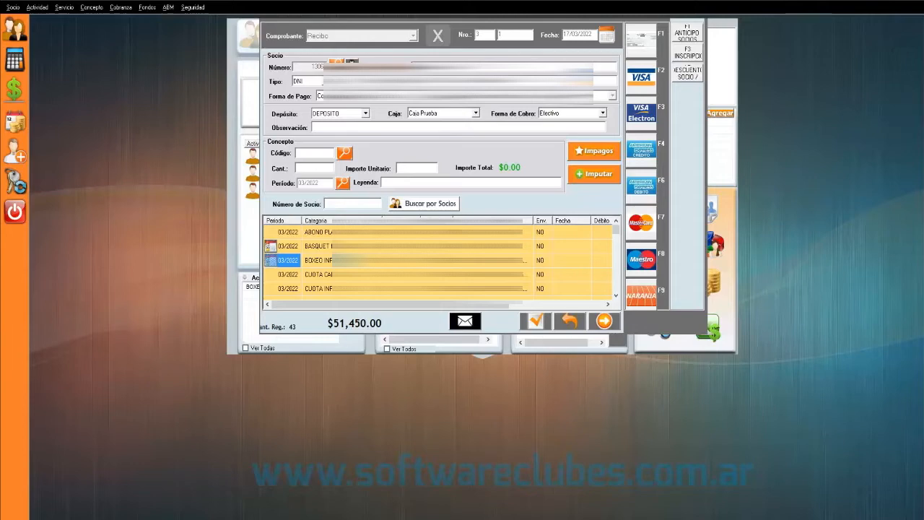
- Load the DESCUENTO SOCIO concept with unit amount -1300 and add it to the receipt
{"action": "left_click", "coordinate": [687, 75]}
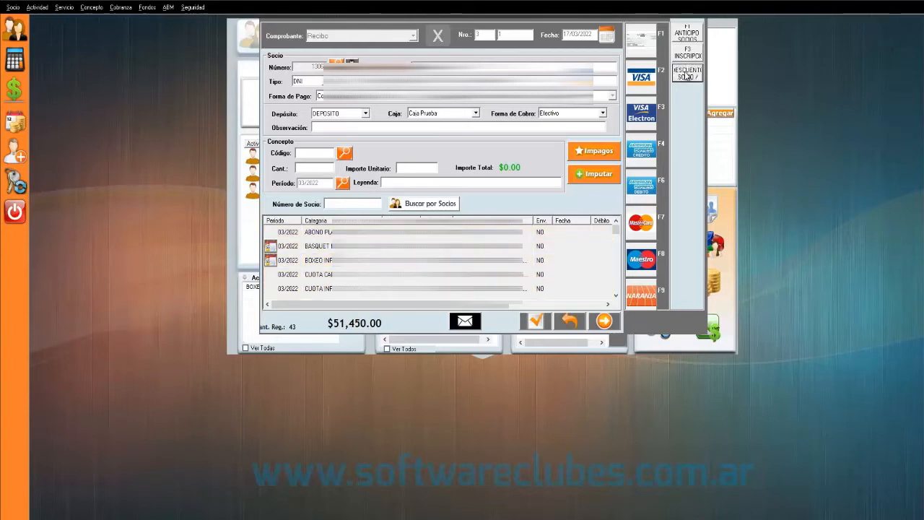
{"action": "left_click", "coordinate": [412, 166]}
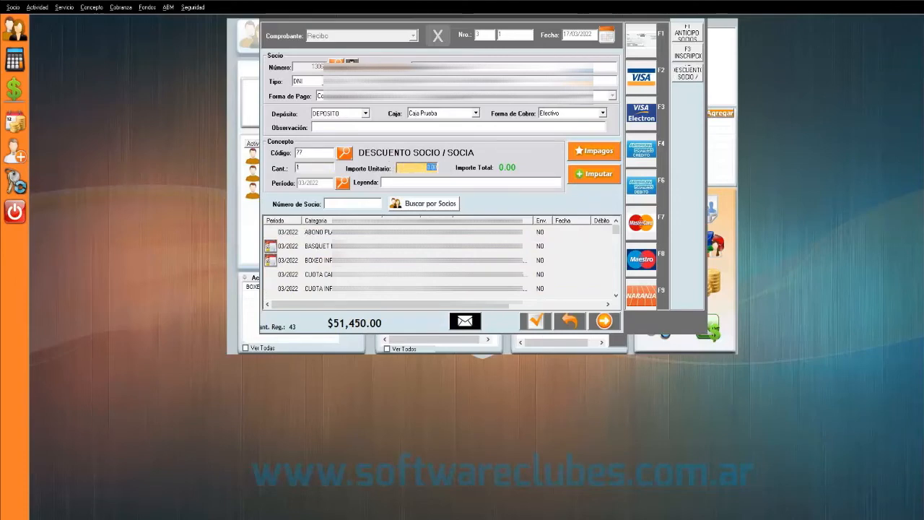
{"action": "left_click", "coordinate": [333, 262]}
{"action": "scroll", "coordinate": [323, 278], "scroll_direction": "down", "scroll_amount": 2}
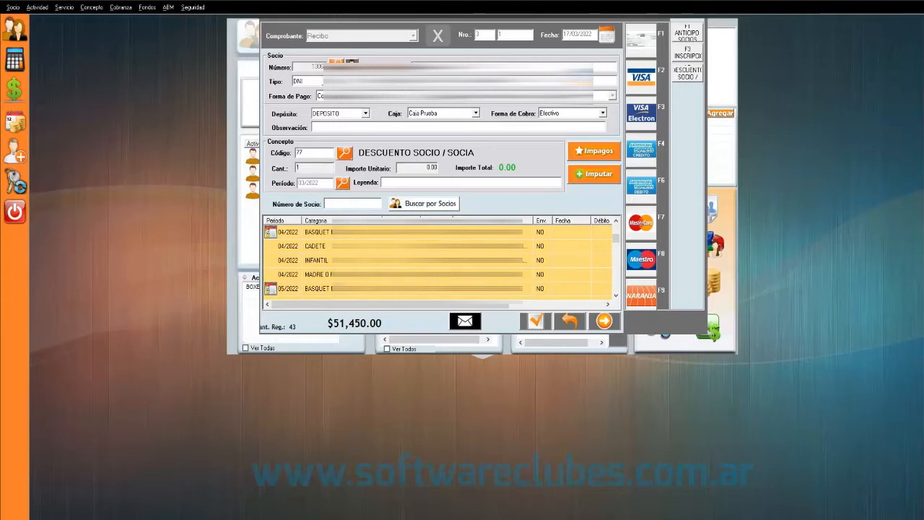
{"action": "left_click", "coordinate": [435, 168]}
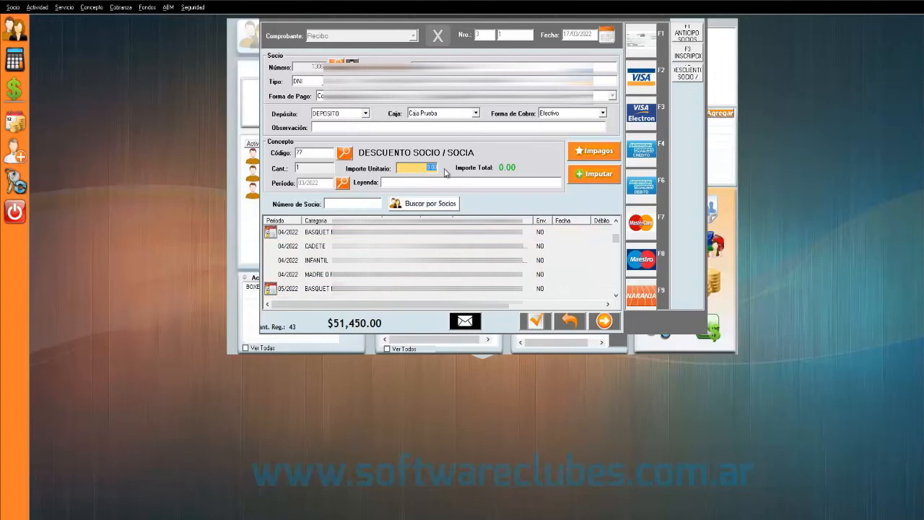
{"action": "key", "text": "BackSpace"}
{"action": "type", "text": "13"}
{"action": "left_click_drag", "start_coordinate": [423, 168], "coordinate": [443, 171]}
{"action": "left_click_drag", "start_coordinate": [416, 166], "coordinate": [440, 167]}
{"action": "left_click", "coordinate": [587, 176]}
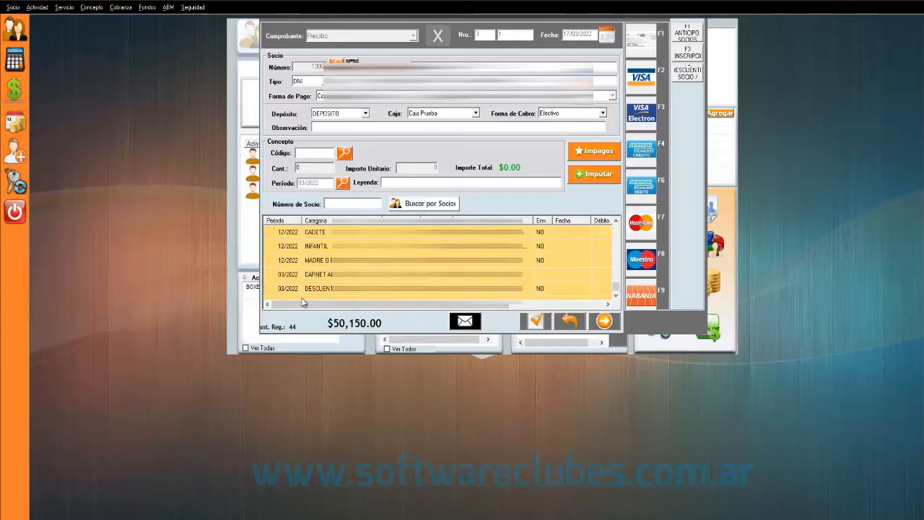
{"action": "left_click", "coordinate": [288, 290]}
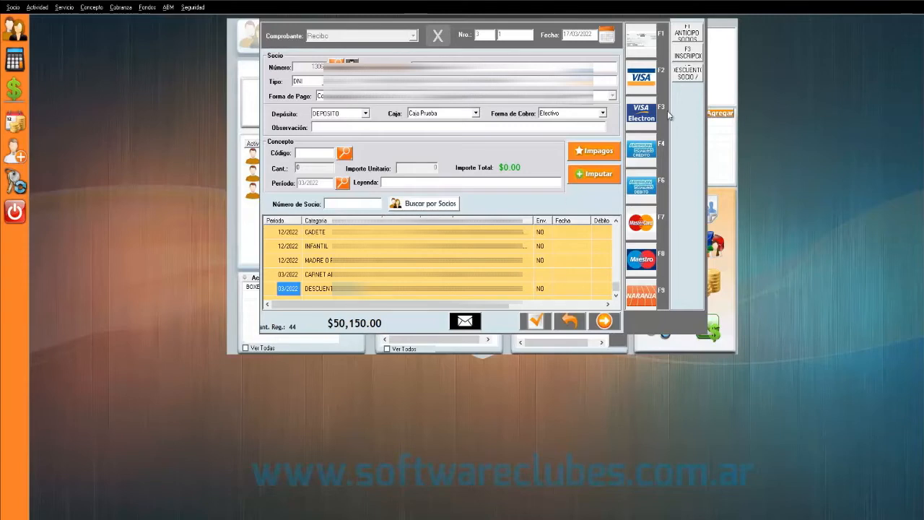
- Load concept 14 REINSCRIPCION with a 1,000.00 unit amount into the receipt
{"action": "left_click", "coordinate": [688, 55]}
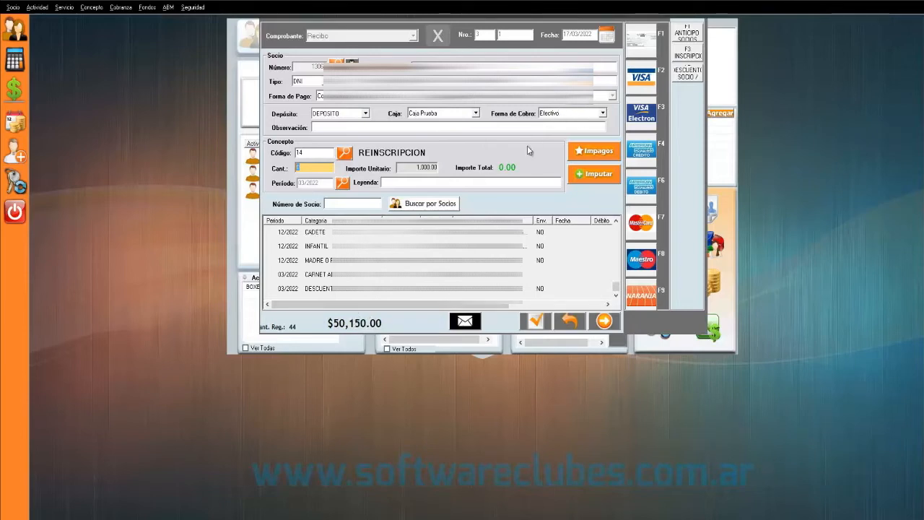
{"action": "left_click", "coordinate": [570, 114]}
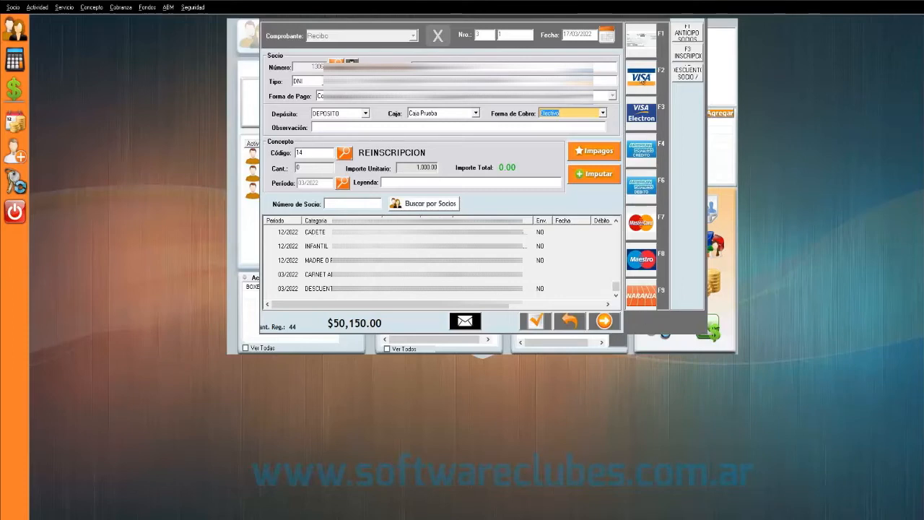
- Pay the receipt by Visa credit card, linking the Posnet terminal, with lot number 10
{"action": "left_click", "coordinate": [635, 88]}
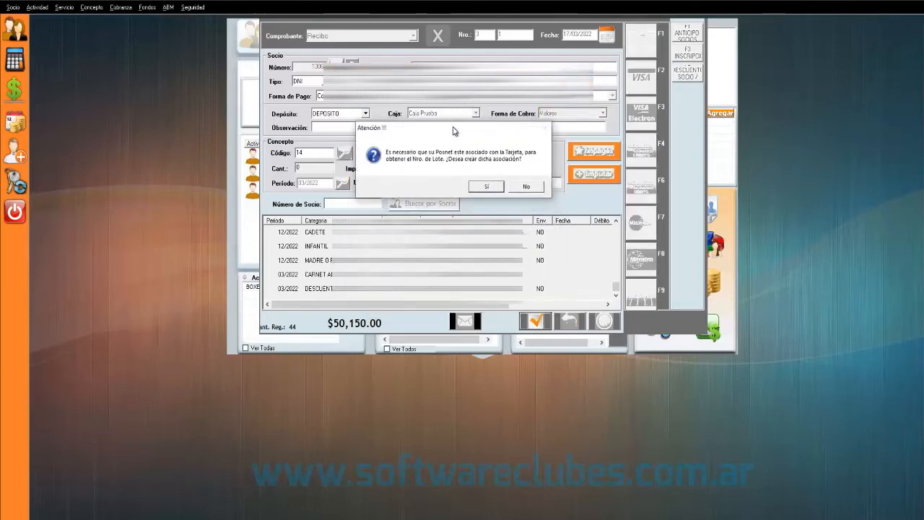
{"action": "left_click", "coordinate": [483, 187]}
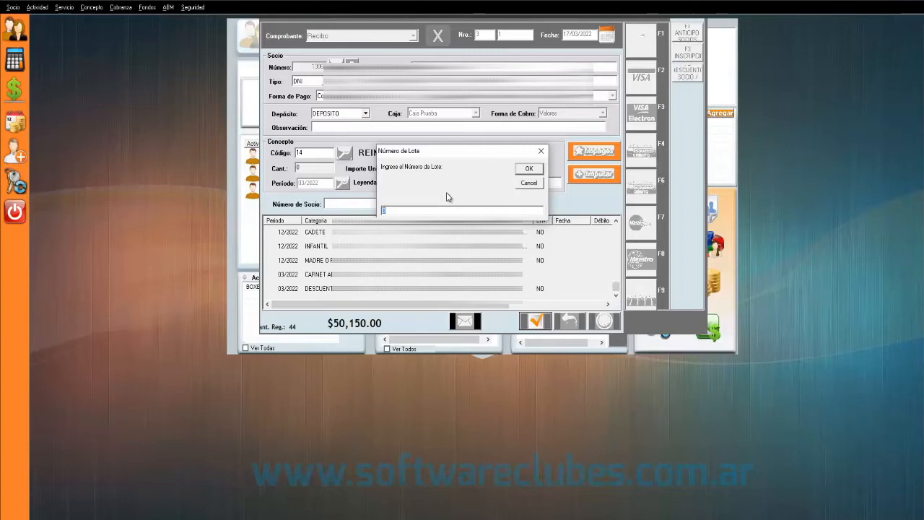
{"action": "type", "text": "10"}
{"action": "left_click", "coordinate": [527, 169]}
- Choose payment plan C03, enter the coupon number, and confirm the Visa coupon
{"action": "left_click_drag", "start_coordinate": [401, 132], "coordinate": [401, 81]}
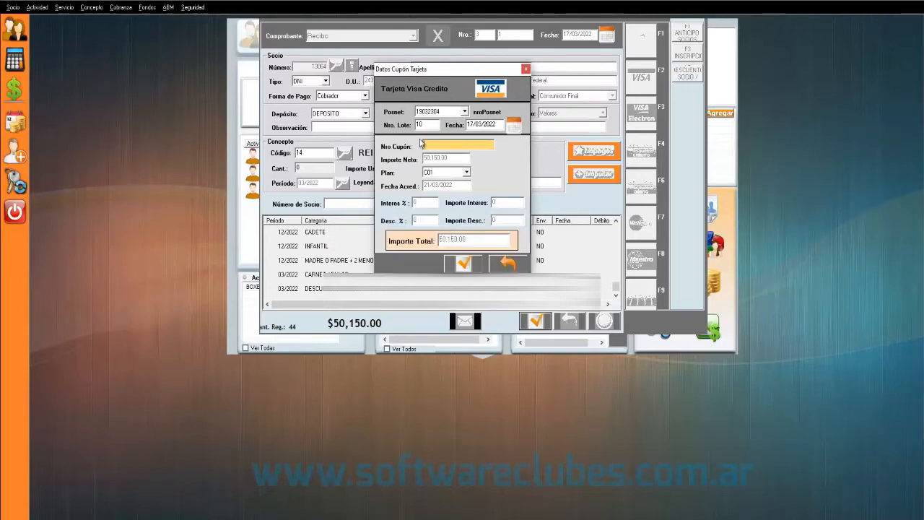
{"action": "left_click", "coordinate": [466, 173]}
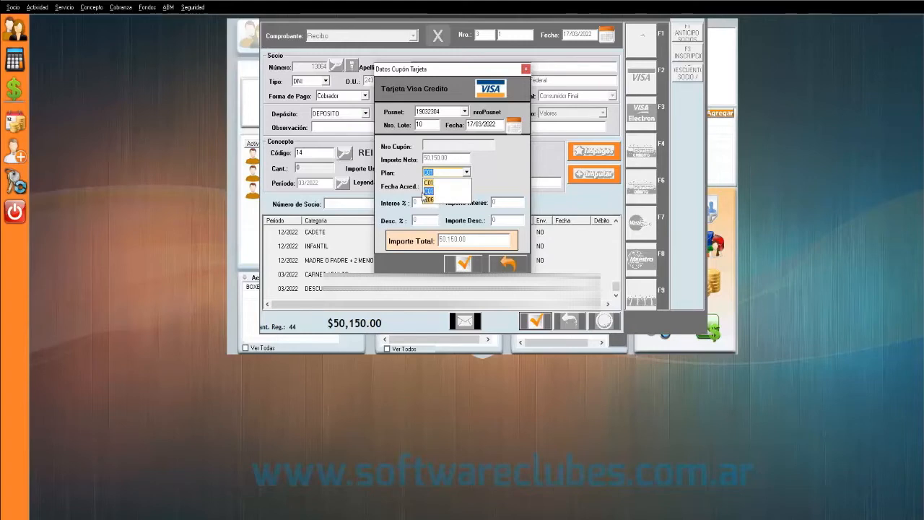
{"action": "left_click", "coordinate": [429, 191]}
{"action": "left_click", "coordinate": [444, 172]}
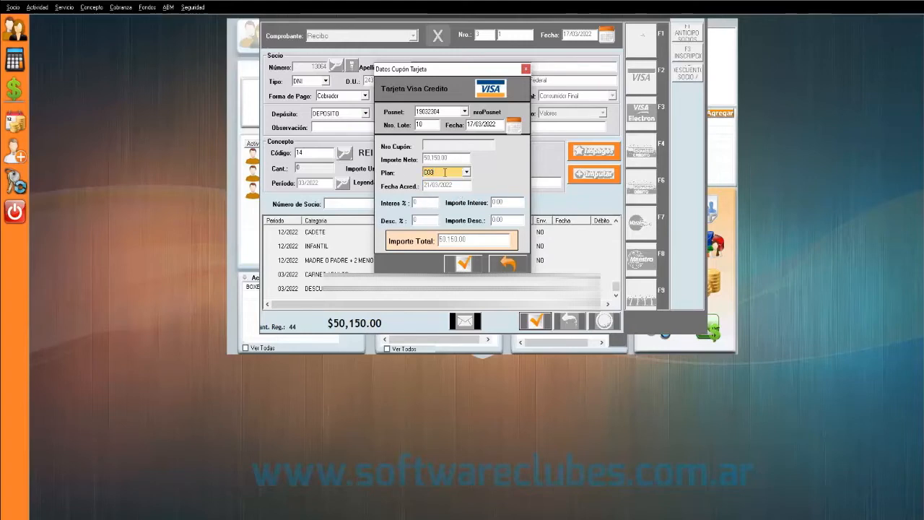
{"action": "double_click", "coordinate": [444, 171]}
{"action": "left_click", "coordinate": [450, 146]}
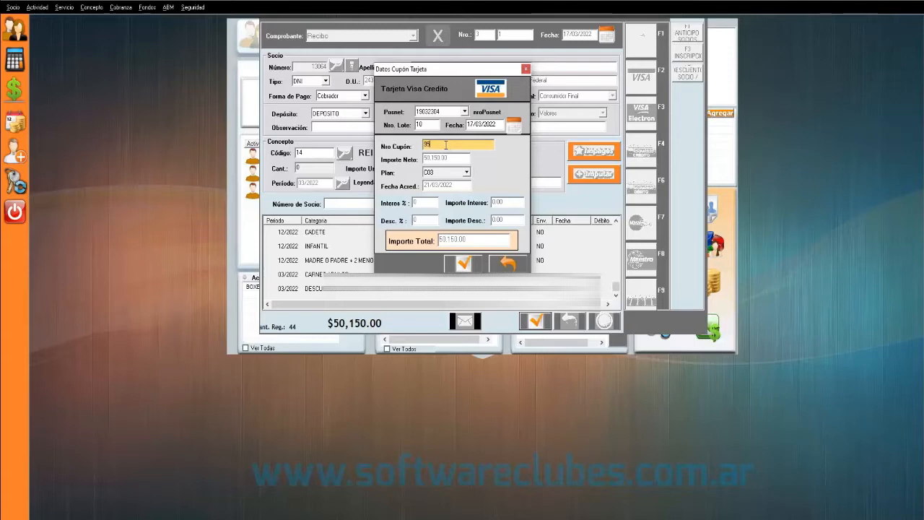
{"action": "double_click", "coordinate": [432, 145]}
{"action": "left_click", "coordinate": [462, 264]}
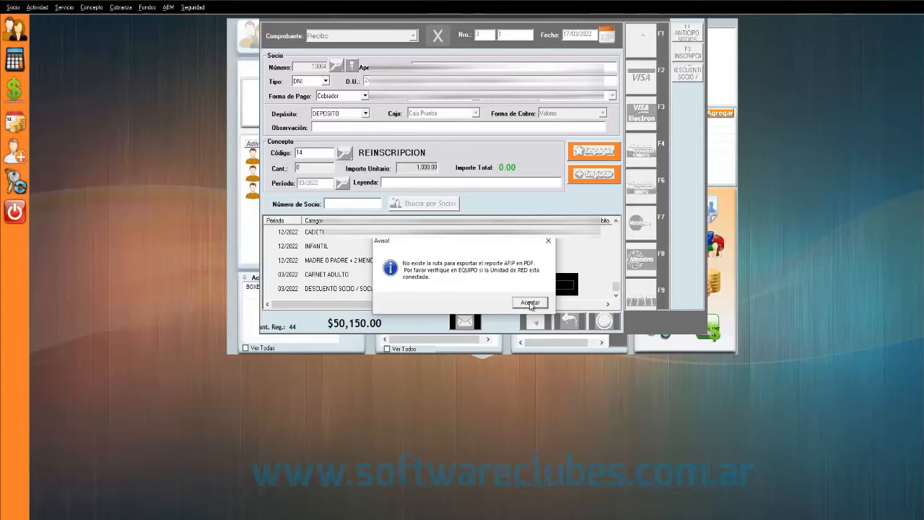
- Dismiss the AFIP export-path warning and print the receipt, clearing the debt to $0.00
{"action": "left_click", "coordinate": [531, 306]}
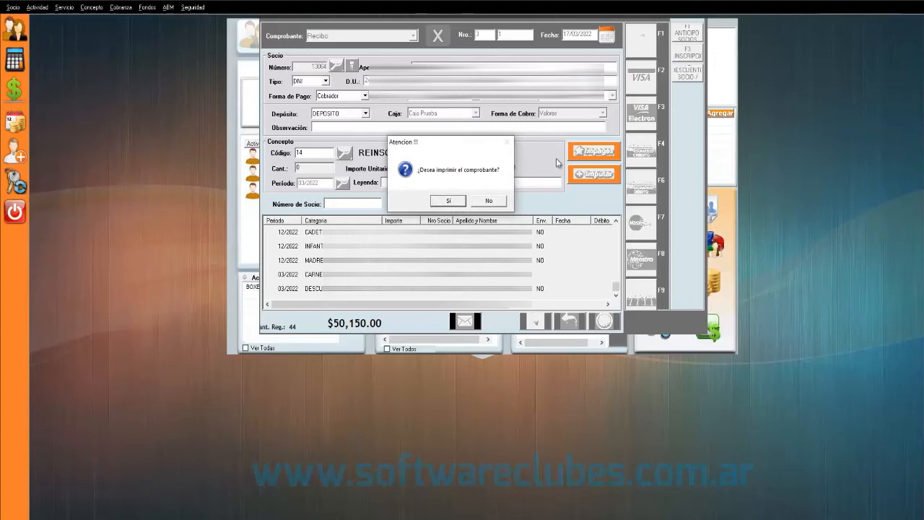
{"action": "left_click", "coordinate": [446, 201]}
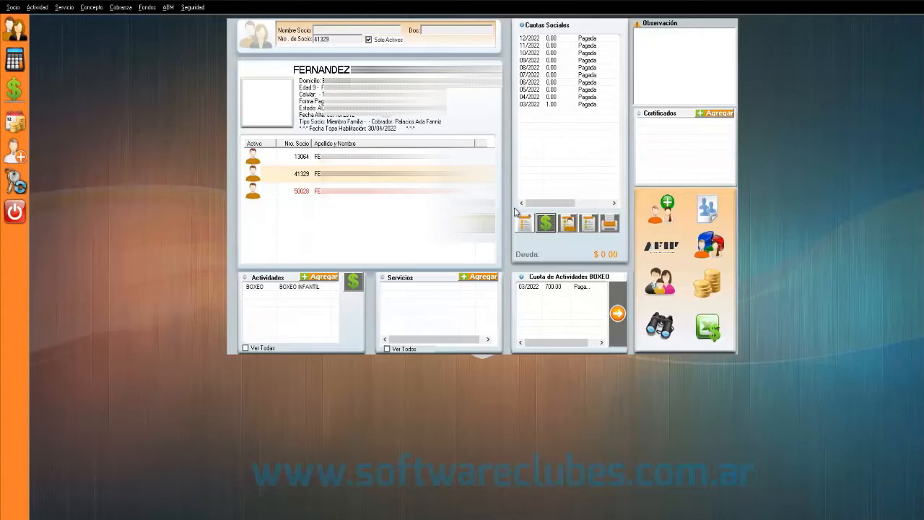
- Select the titular member and start an empty Recibo for them
{"action": "left_click", "coordinate": [413, 157]}
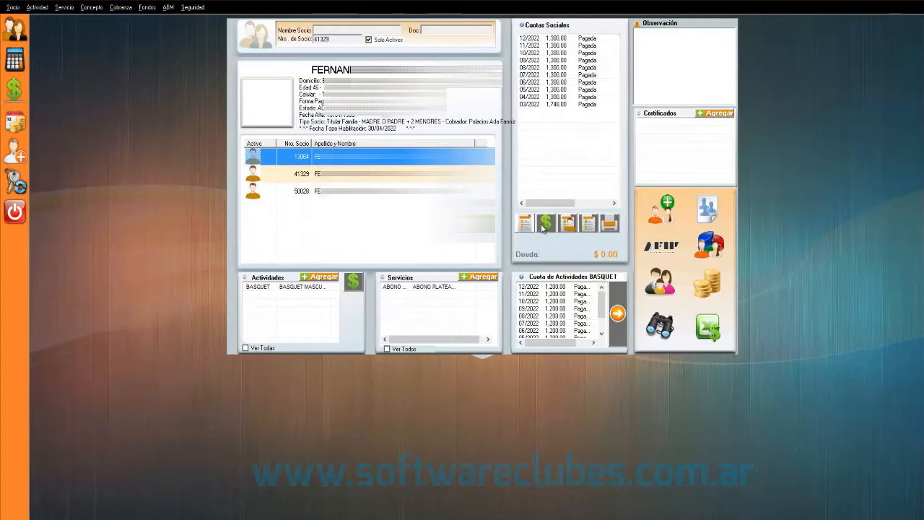
{"action": "left_click", "coordinate": [543, 225]}
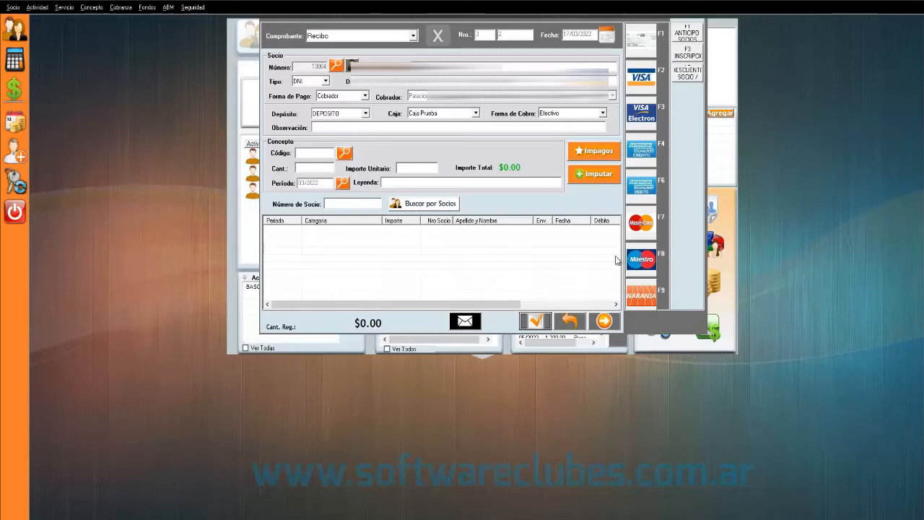
- Send the empty receipt by e-mail, entering the member's e-mail address when prompted
{"action": "left_click", "coordinate": [466, 326]}
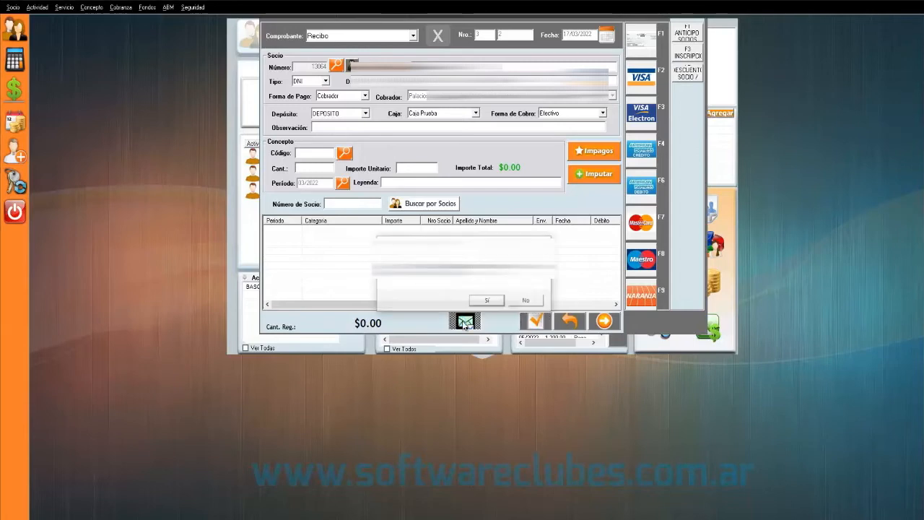
{"action": "left_click", "coordinate": [486, 300]}
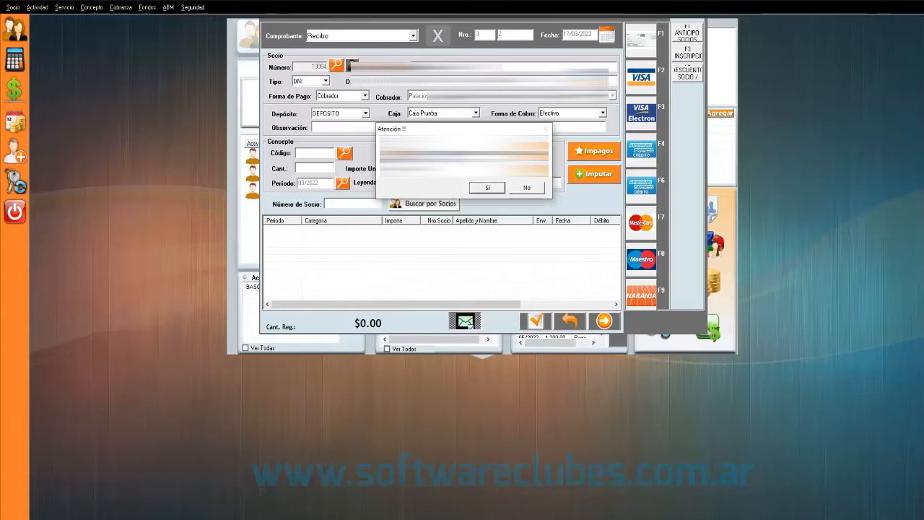
{"action": "left_click", "coordinate": [489, 187]}
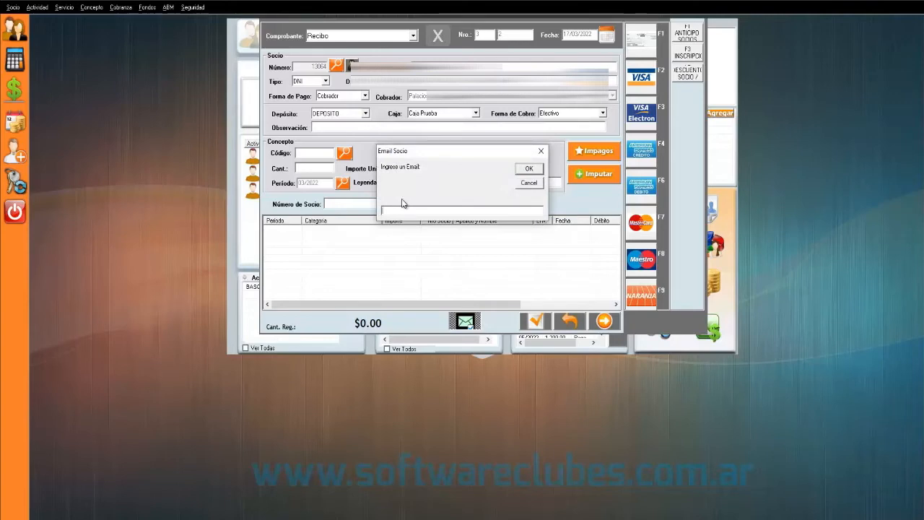
{"action": "type", "text": "prueba@gmail.com"}
{"action": "left_click", "coordinate": [529, 170]}
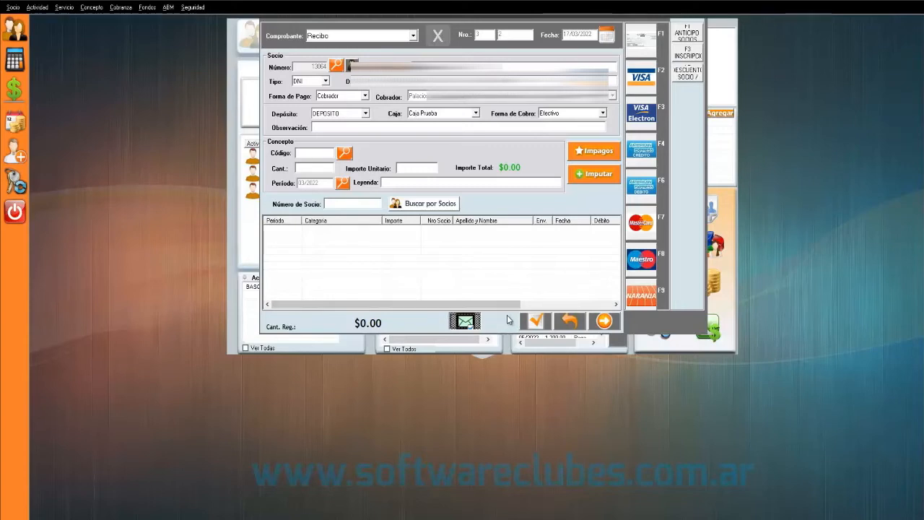
- Close the empty receipt without payment and return to the member panel
{"action": "left_click", "coordinate": [475, 274]}
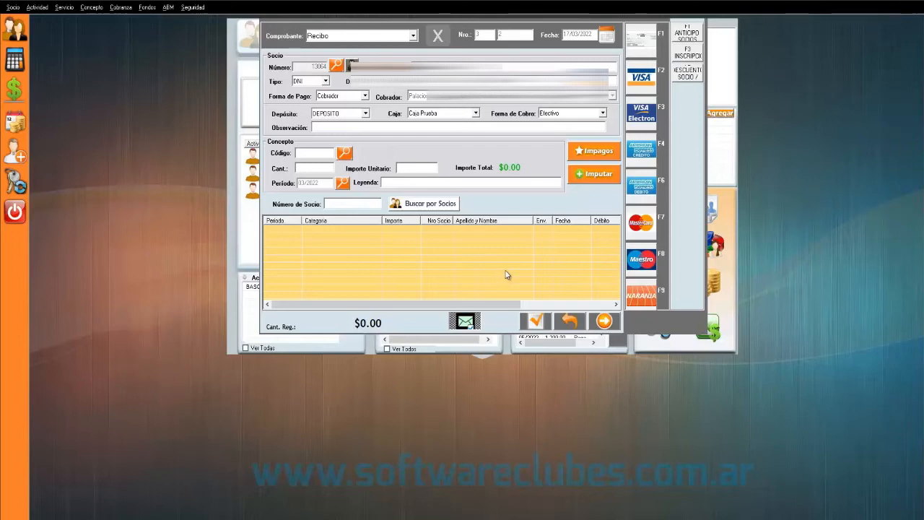
{"action": "left_click", "coordinate": [604, 322]}
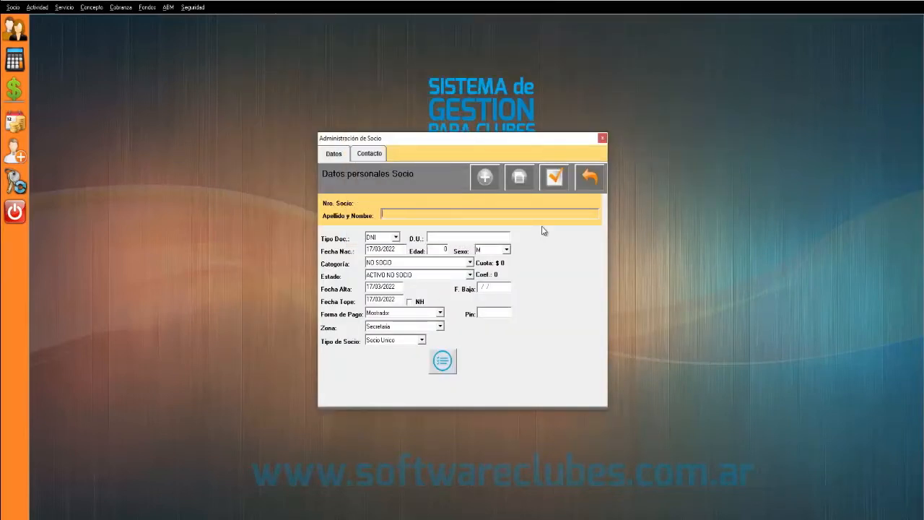
- Enter name 'PRUEBA PRUEBA', keep document type DNI, and fill in the D.U. document number
{"action": "type", "text": "PRUEBA PRUEBA"}
{"action": "key", "text": "Tab"}
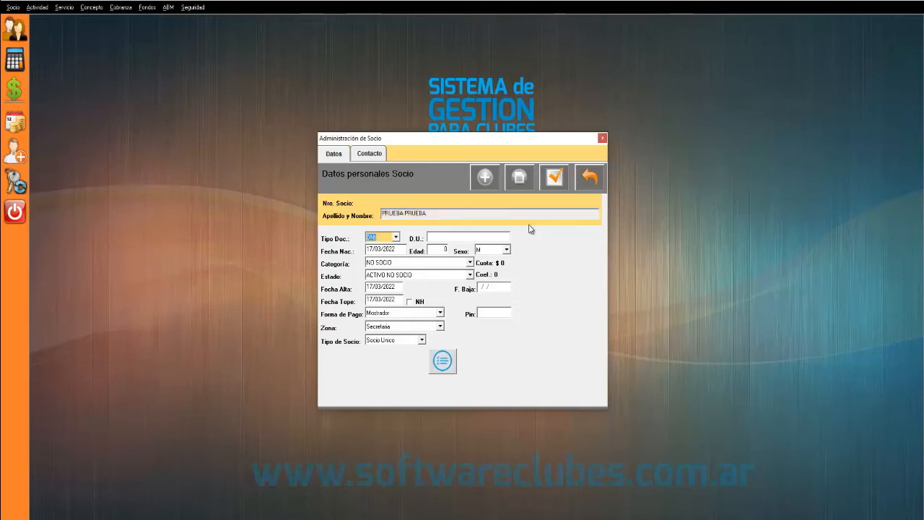
{"action": "left_click", "coordinate": [396, 238]}
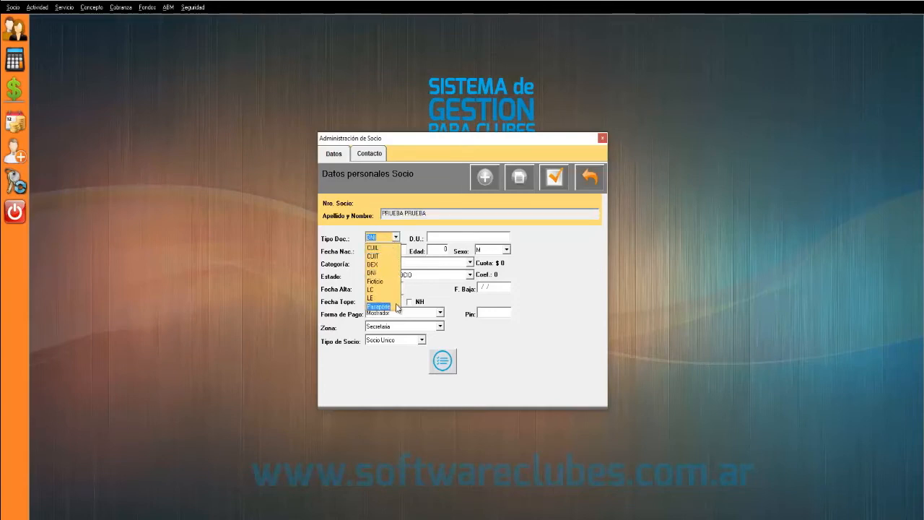
{"action": "left_click", "coordinate": [372, 273]}
{"action": "left_click", "coordinate": [446, 237]}
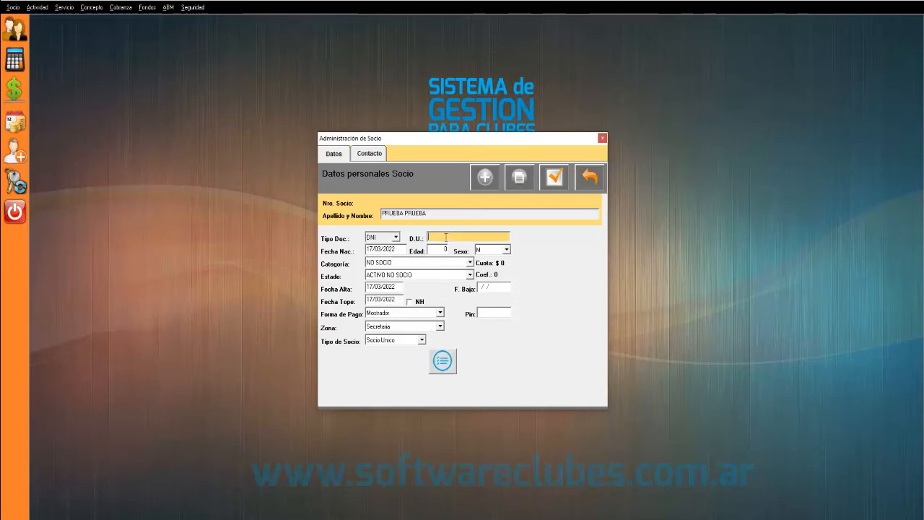
{"action": "left_click", "coordinate": [398, 250]}
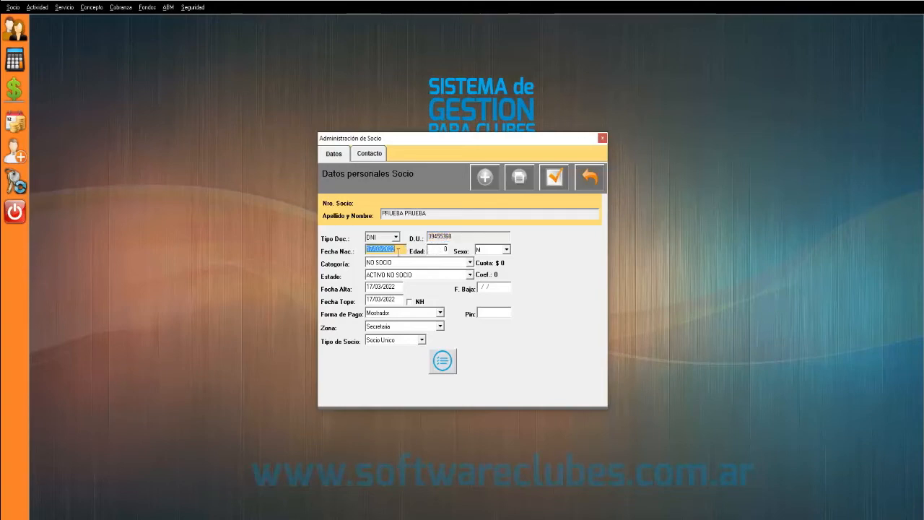
{"action": "left_click_drag", "start_coordinate": [399, 250], "coordinate": [363, 249]}
{"action": "type", "text": "12/01/"}
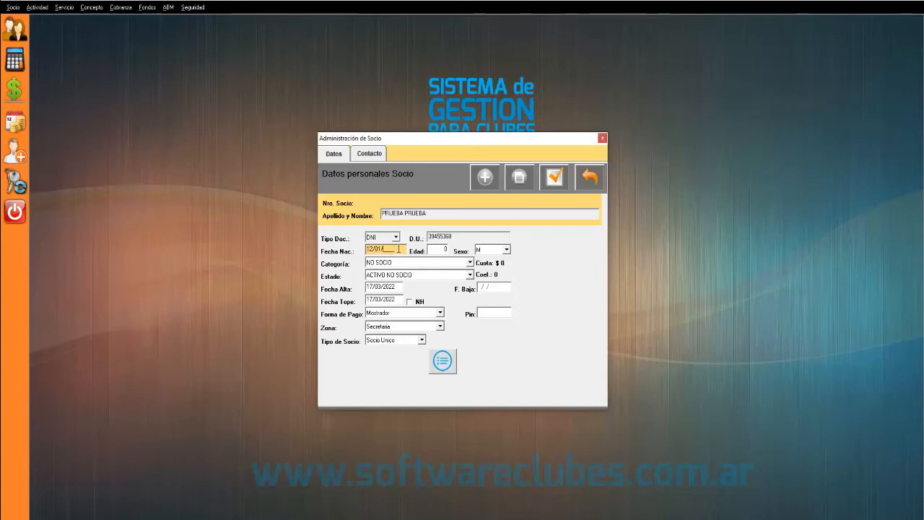
{"action": "type", "text": "2001"}
{"action": "key", "text": "Tab"}
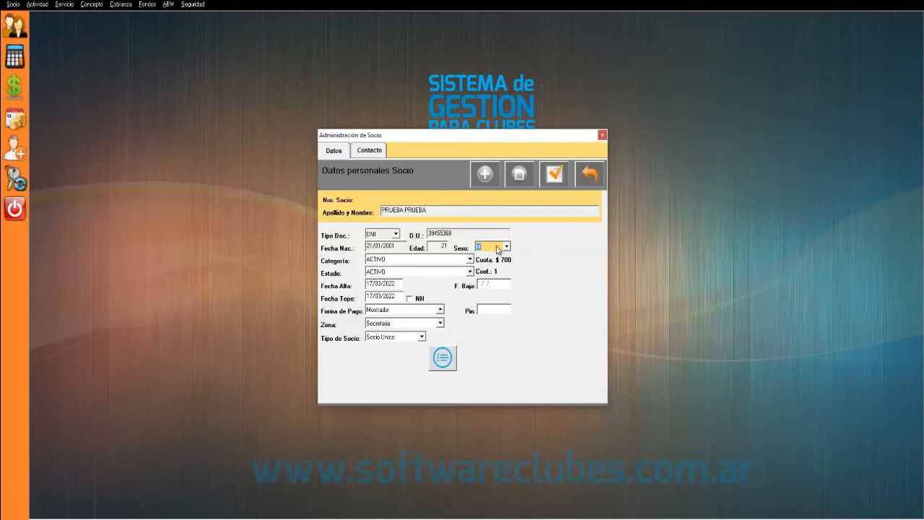
{"action": "left_click", "coordinate": [507, 247]}
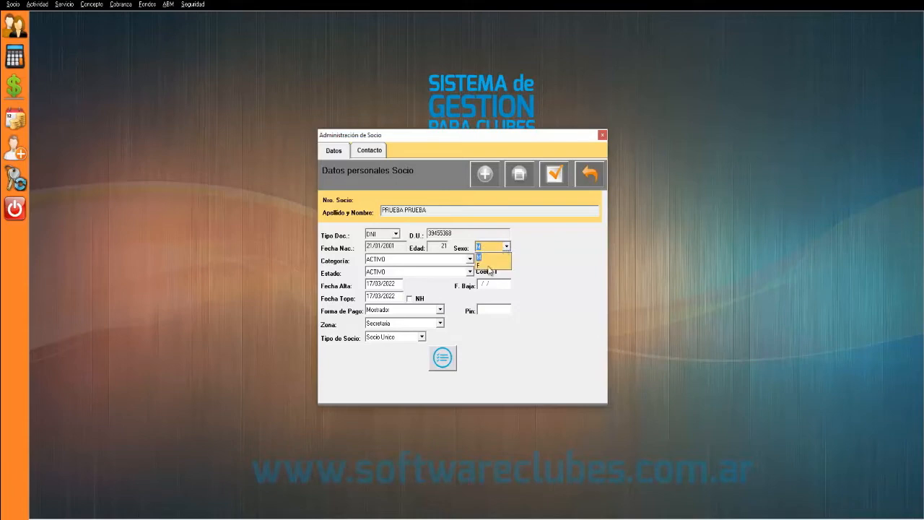
{"action": "left_click", "coordinate": [527, 256]}
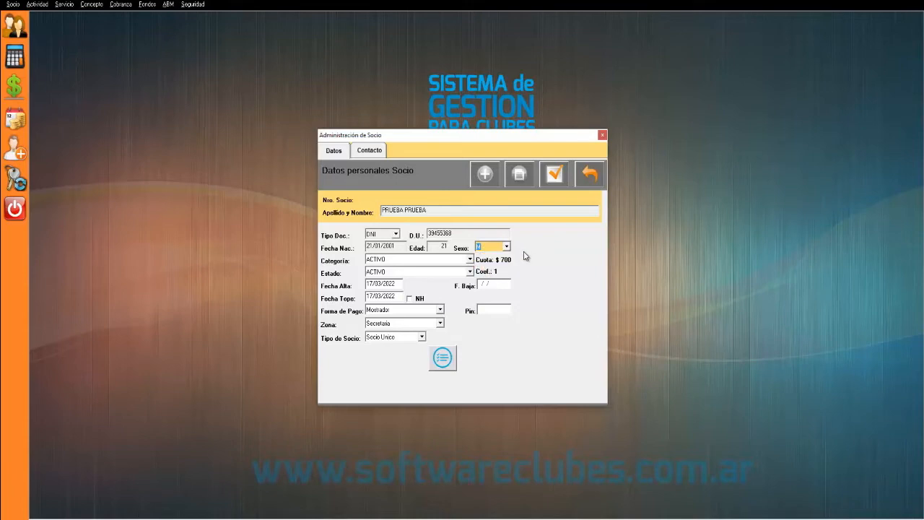
{"action": "left_click", "coordinate": [470, 260]}
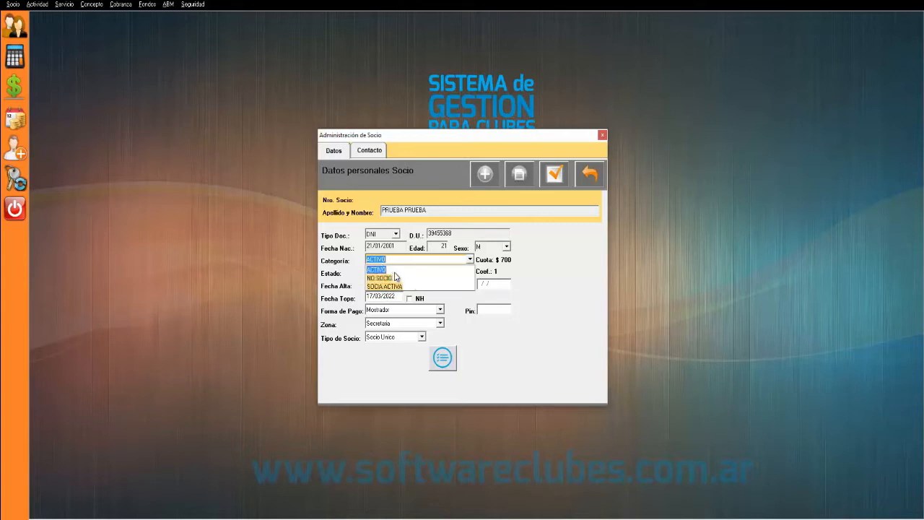
- Keep ACTIVO as category and status, and check the 17/03/2022 join date
{"action": "left_click", "coordinate": [516, 252]}
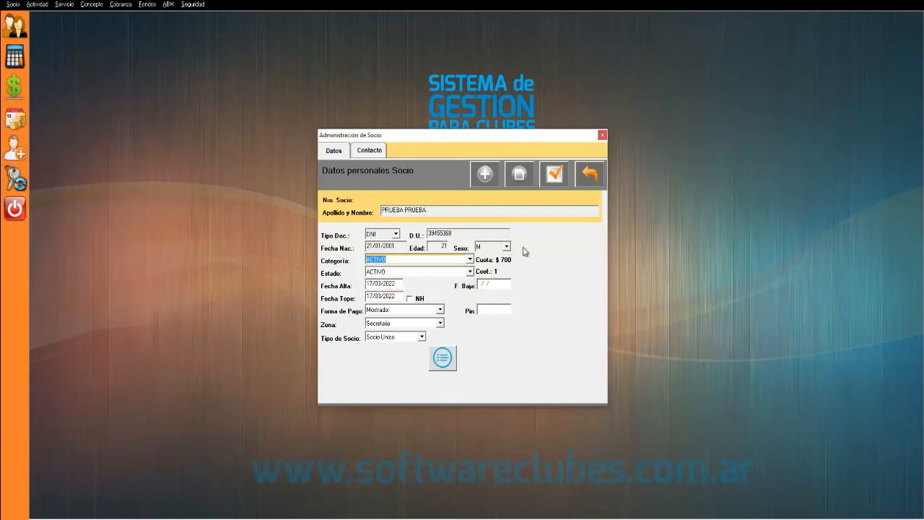
{"action": "left_click", "coordinate": [470, 273]}
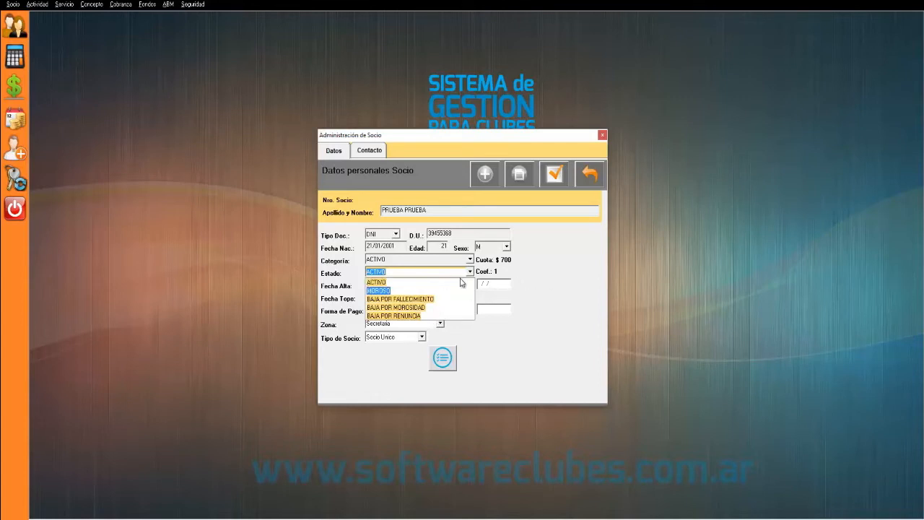
{"action": "left_click", "coordinate": [558, 280]}
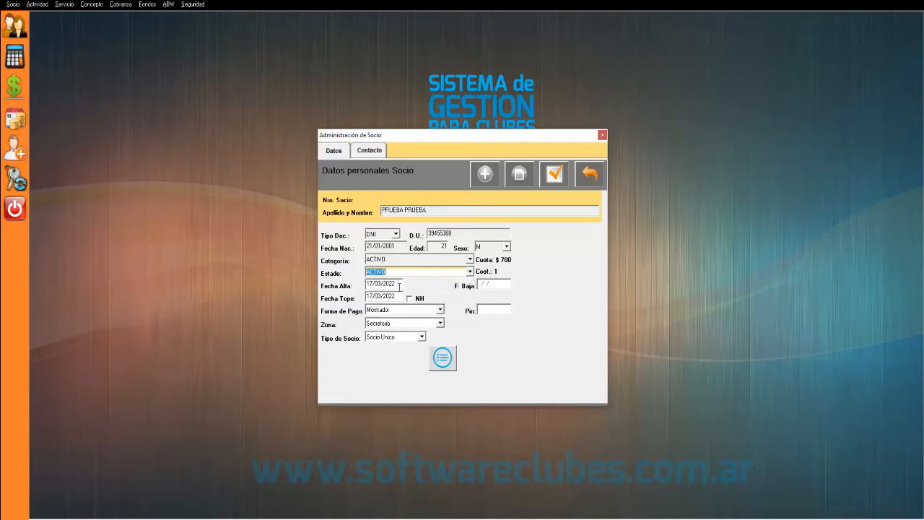
{"action": "left_click", "coordinate": [397, 284]}
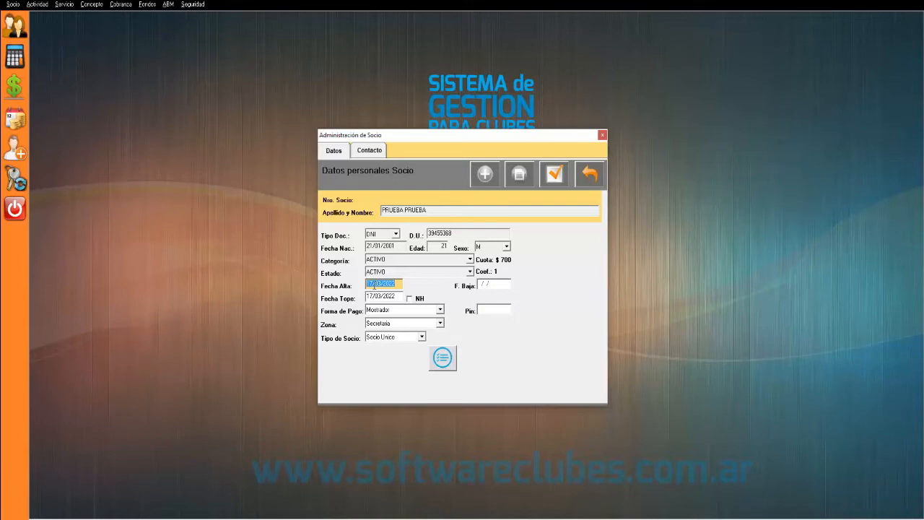
{"action": "left_click_drag", "start_coordinate": [373, 286], "coordinate": [358, 292]}
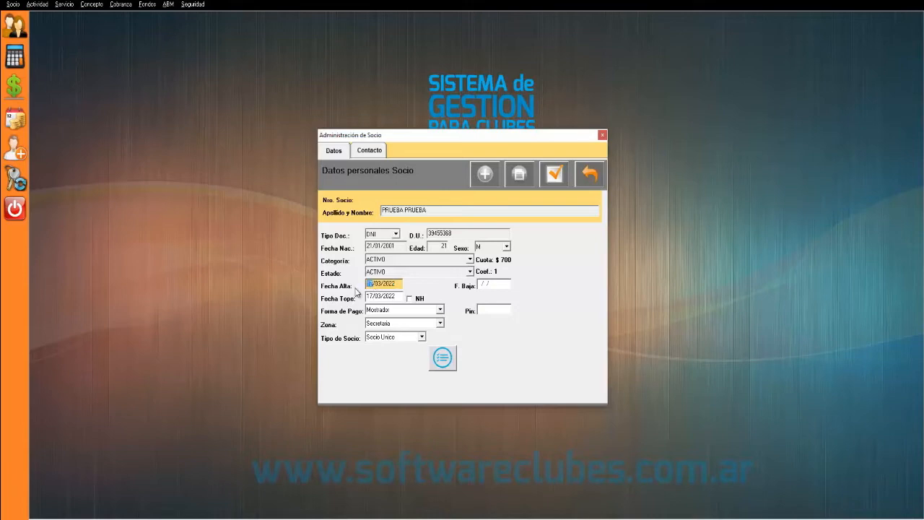
{"action": "left_click", "coordinate": [399, 296]}
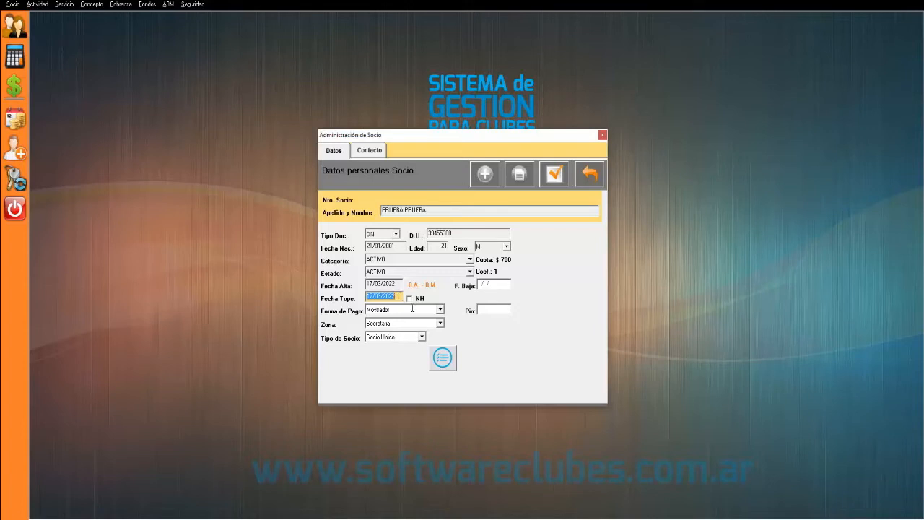
- Set the payment method to Cobrador and assign the collector's zone
{"action": "left_click", "coordinate": [417, 310]}
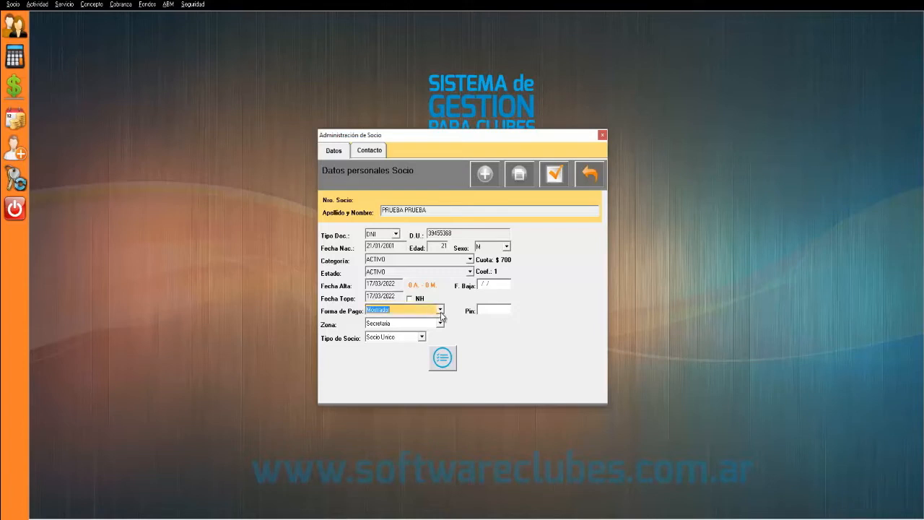
{"action": "left_click", "coordinate": [440, 311]}
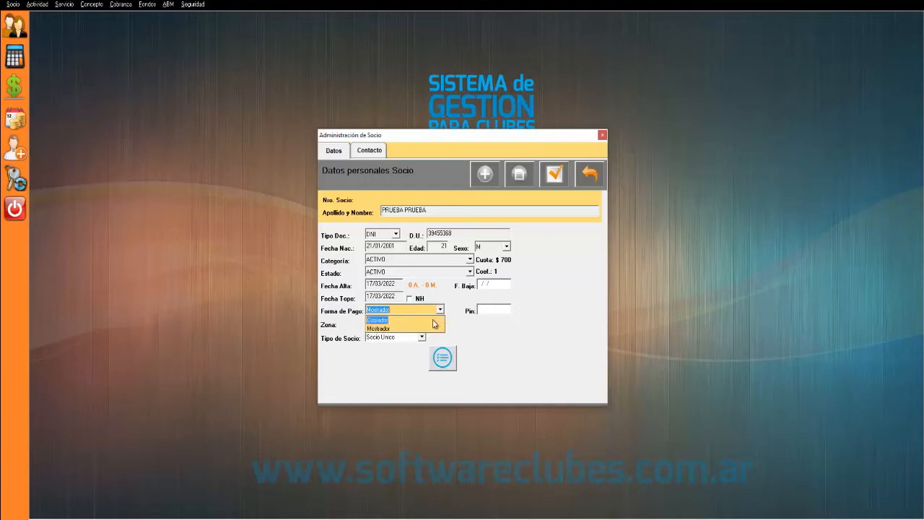
{"action": "left_click", "coordinate": [381, 328]}
{"action": "scroll", "coordinate": [382, 323], "scroll_direction": "up", "scroll_amount": 1}
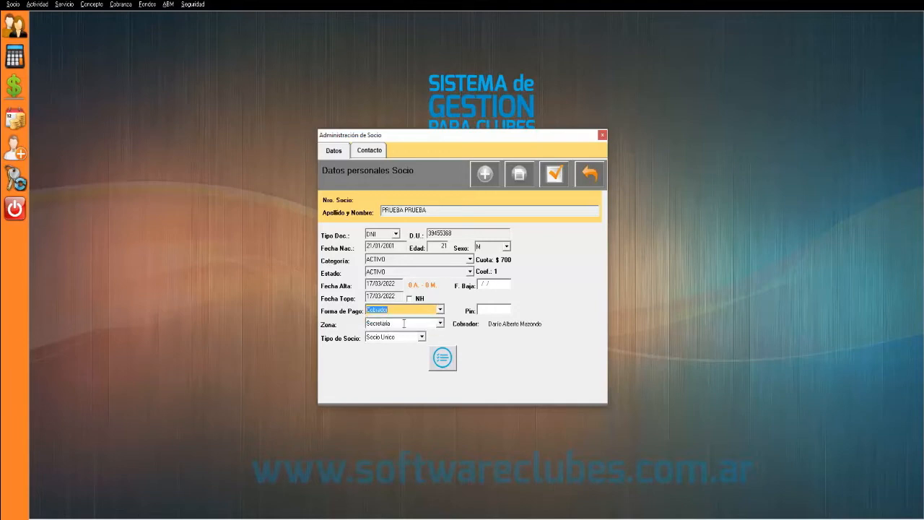
{"action": "left_click", "coordinate": [438, 323]}
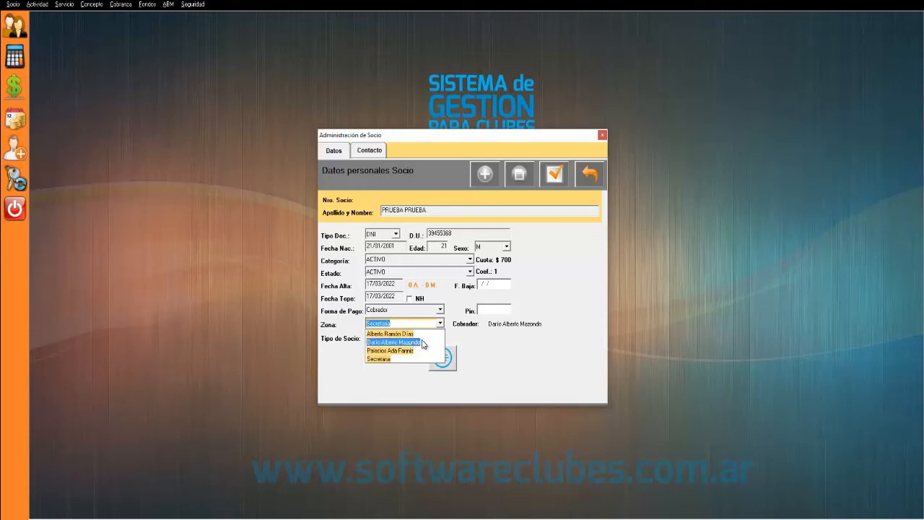
{"action": "left_click", "coordinate": [423, 343]}
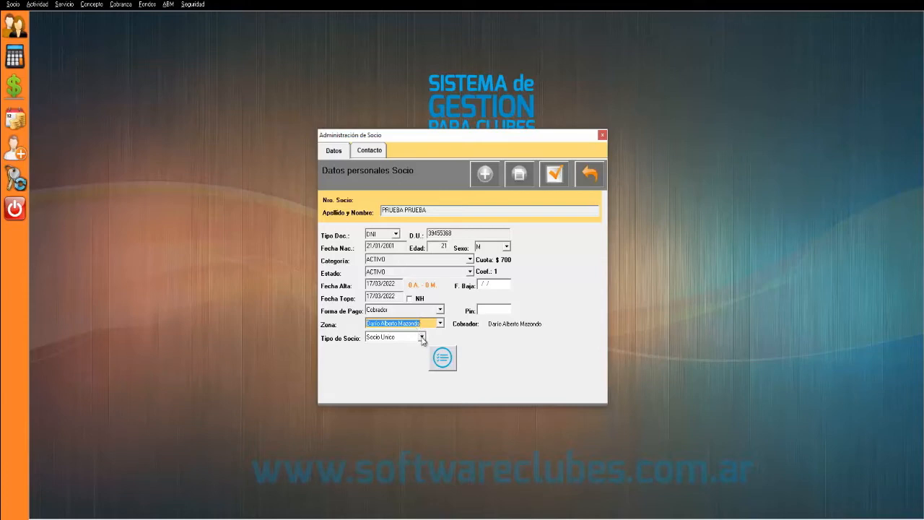
- Bring up the Tipo de Socio list of member types
{"action": "left_click", "coordinate": [404, 338]}
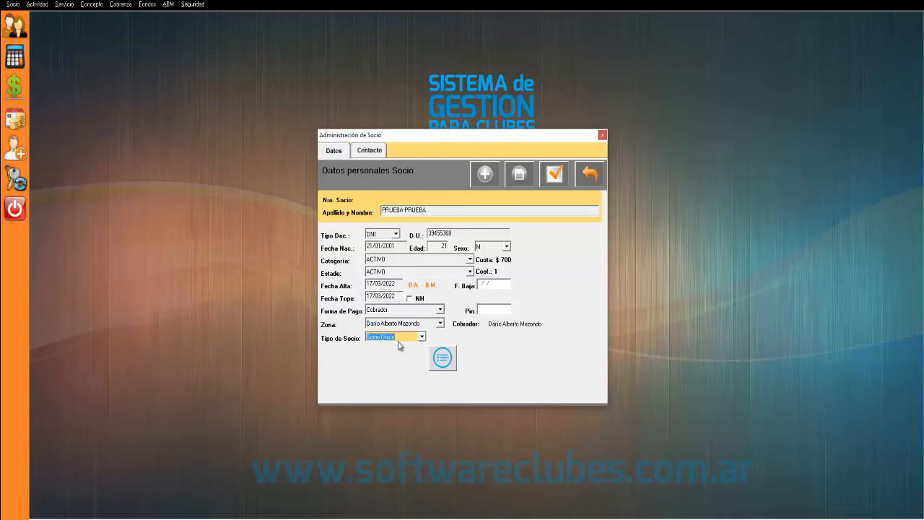
{"action": "left_click", "coordinate": [410, 338]}
{"action": "left_click", "coordinate": [409, 338]}
{"action": "left_click", "coordinate": [410, 338]}
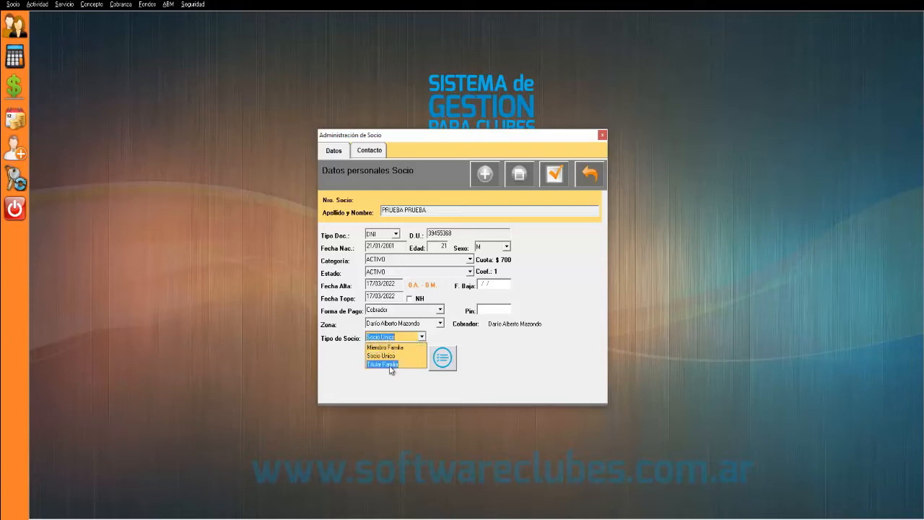
- Make the member a Titular Familia with family group MADRE + PADRE + 1 MENOR ($1210 fee)
{"action": "left_click", "coordinate": [391, 365]}
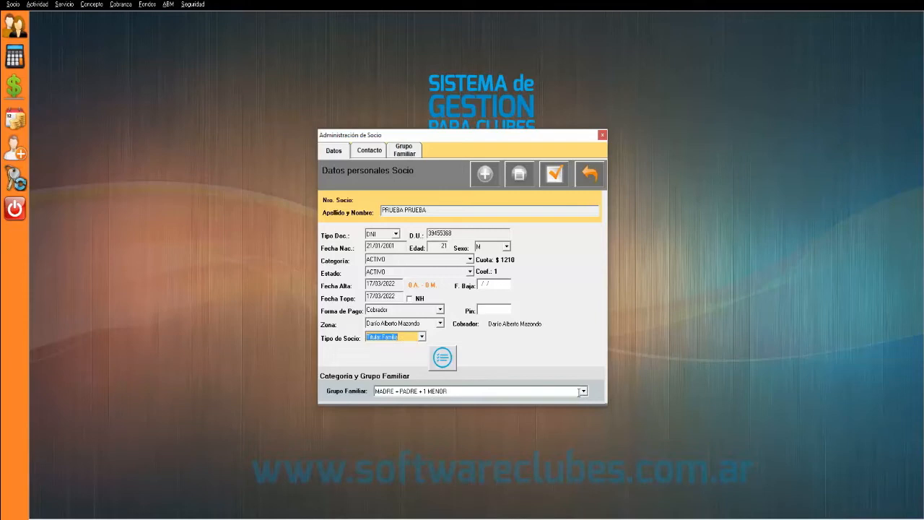
{"action": "left_click", "coordinate": [582, 391]}
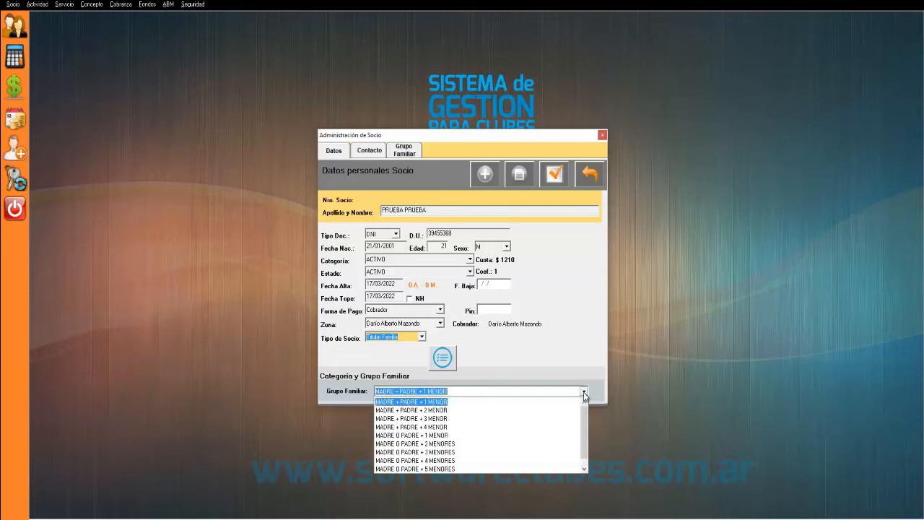
{"action": "left_click", "coordinate": [443, 402]}
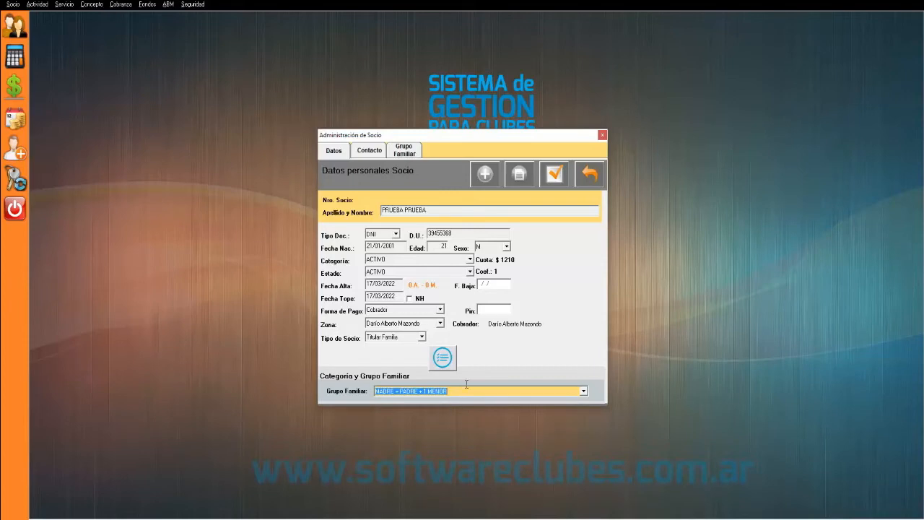
{"action": "left_click", "coordinate": [582, 389]}
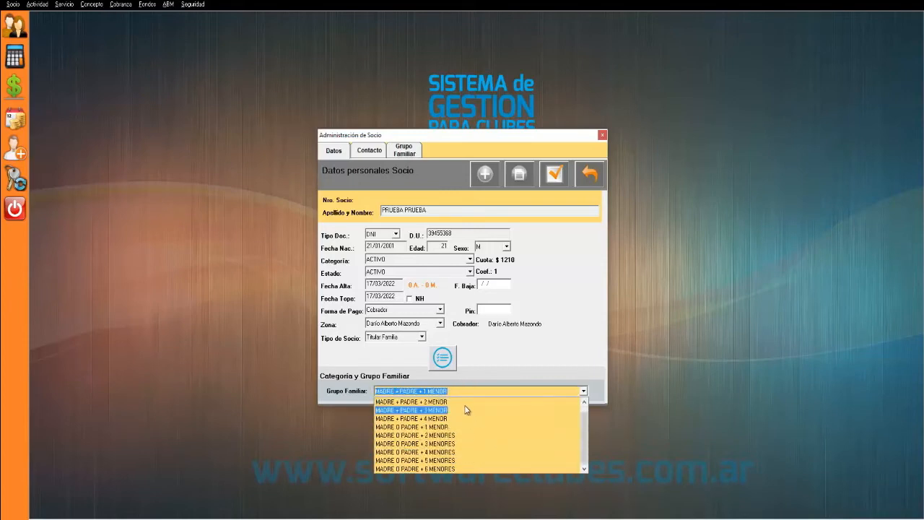
{"action": "left_click", "coordinate": [495, 371]}
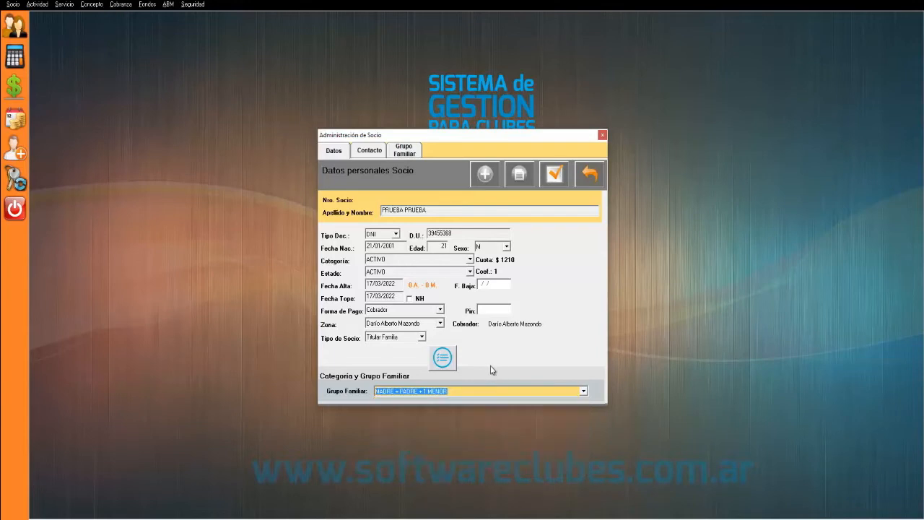
{"action": "left_click", "coordinate": [422, 337]}
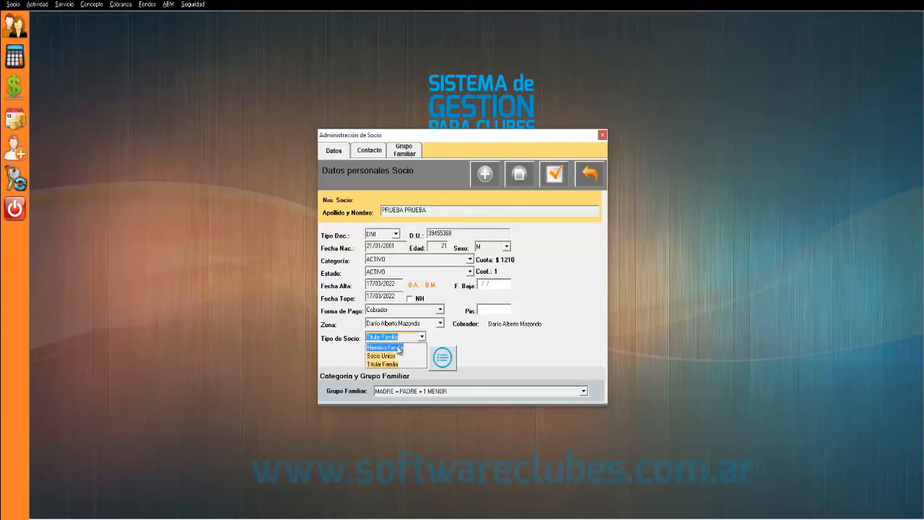
- Change to Miembro Familia and link the first titular found by searching 'FER'
{"action": "left_click", "coordinate": [398, 348]}
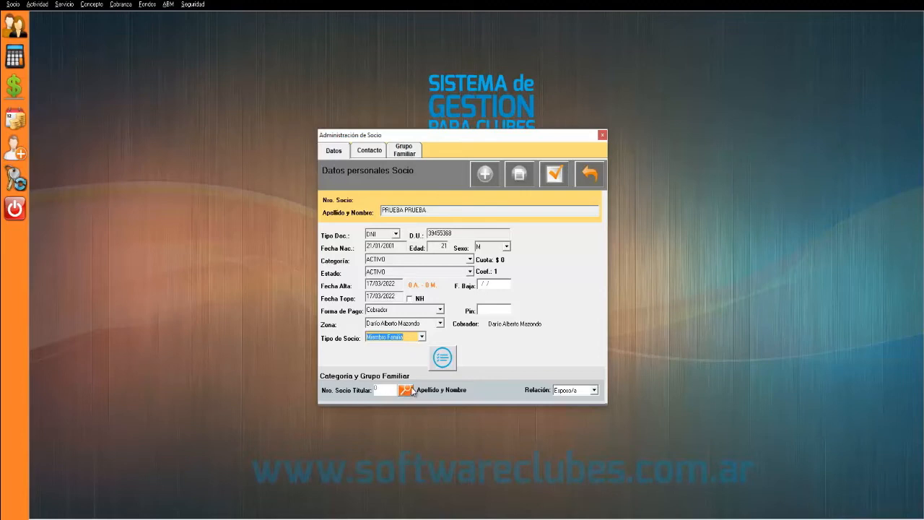
{"action": "left_click", "coordinate": [405, 390]}
{"action": "type", "text": "FER"}
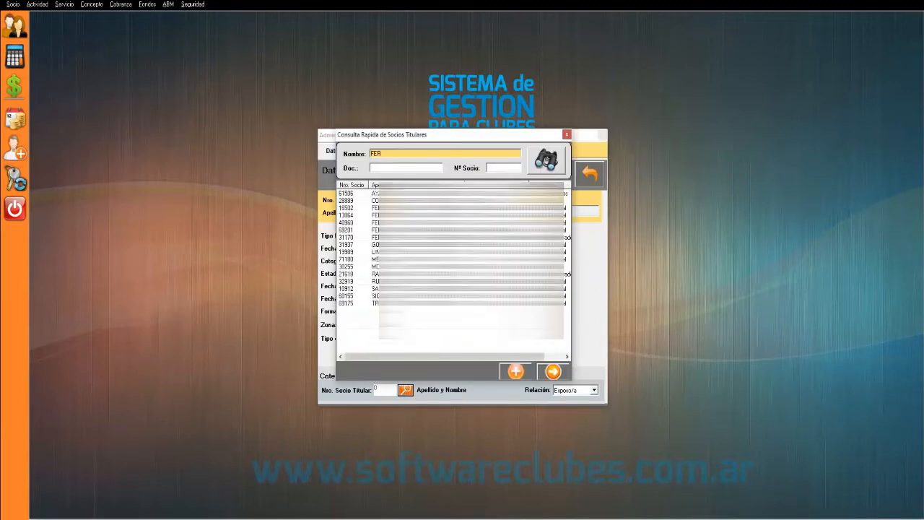
{"action": "double_click", "coordinate": [416, 194]}
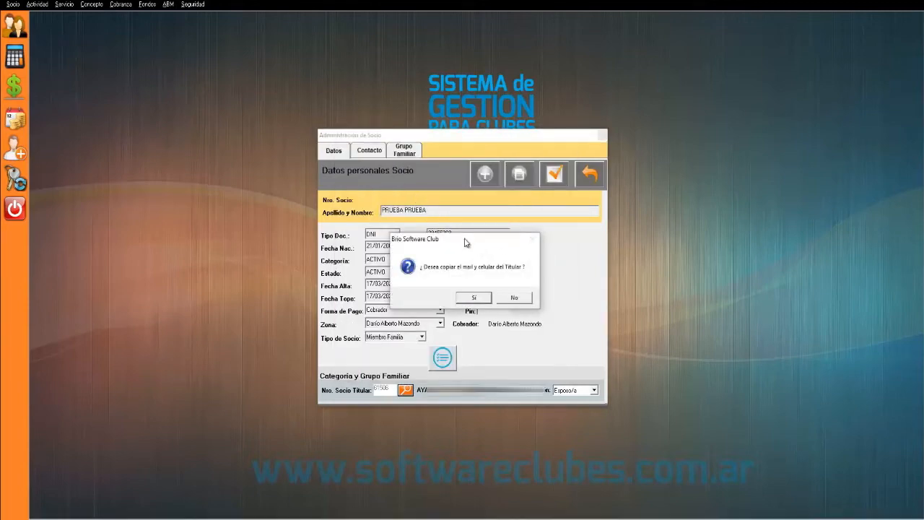
{"action": "left_click_drag", "start_coordinate": [457, 242], "coordinate": [426, 254]}
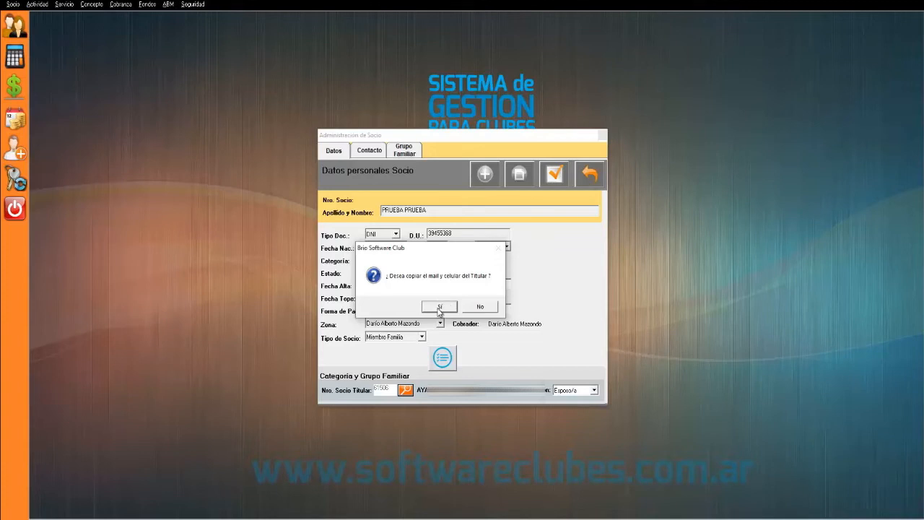
- Copy the titular's mail and mobile, and set the relationship to Hijo/a
{"action": "left_click", "coordinate": [440, 307]}
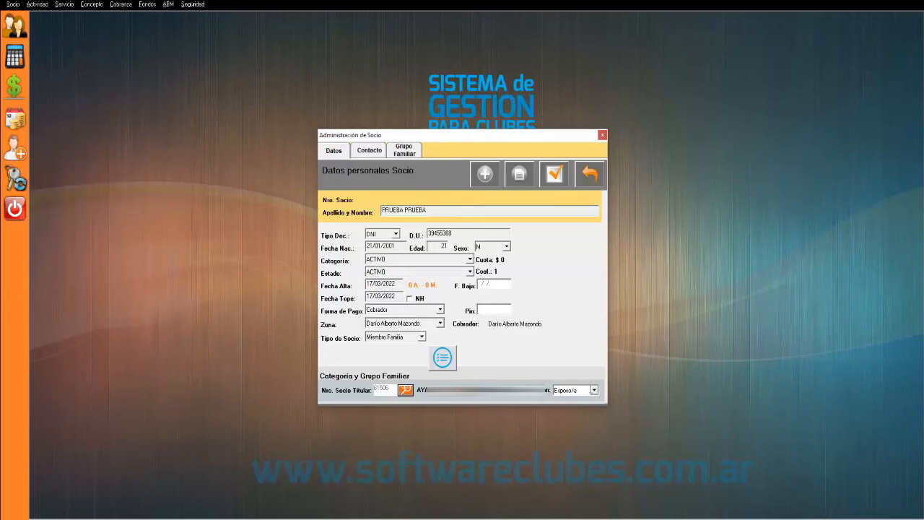
{"action": "left_click", "coordinate": [579, 390]}
{"action": "left_click", "coordinate": [593, 390]}
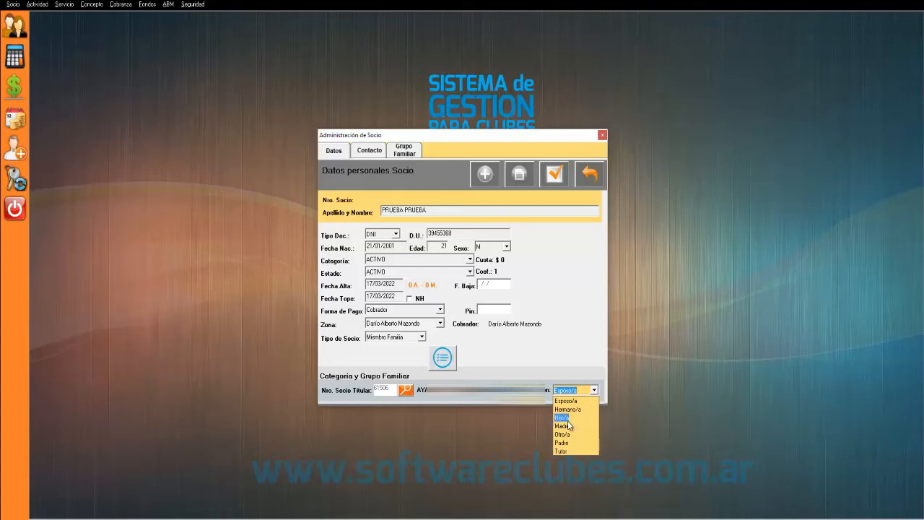
{"action": "left_click", "coordinate": [564, 419]}
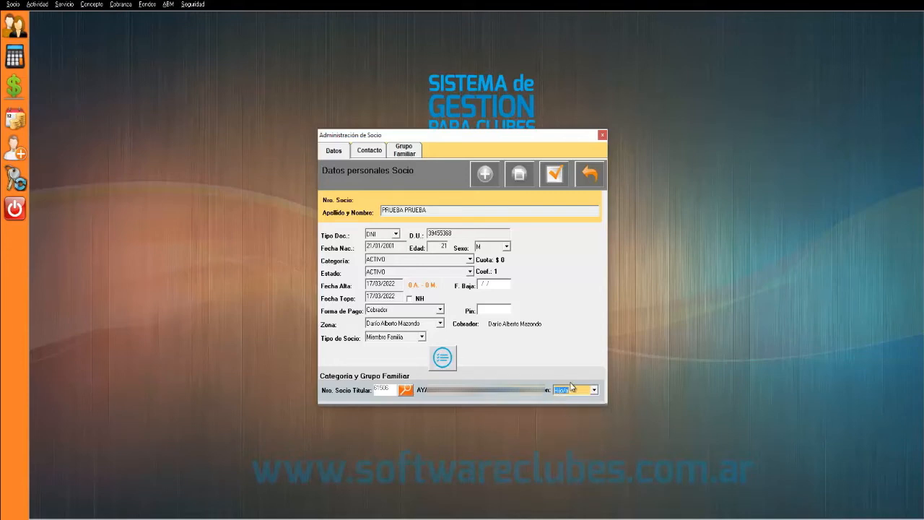
{"action": "left_click", "coordinate": [571, 390]}
{"action": "left_click_drag", "start_coordinate": [571, 390], "coordinate": [554, 390]}
- On the Contacto tab, review the home address, home phone and postal code fields
{"action": "left_click", "coordinate": [369, 152]}
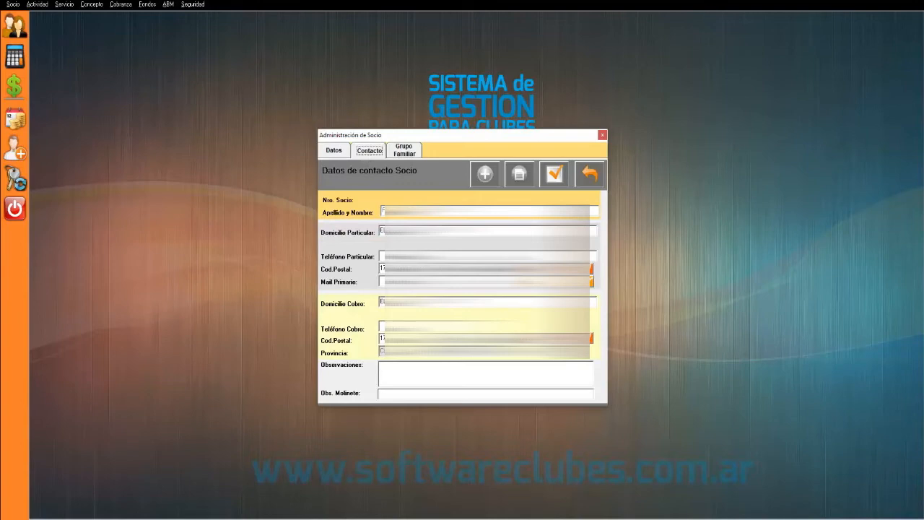
{"action": "key", "text": "Tab"}
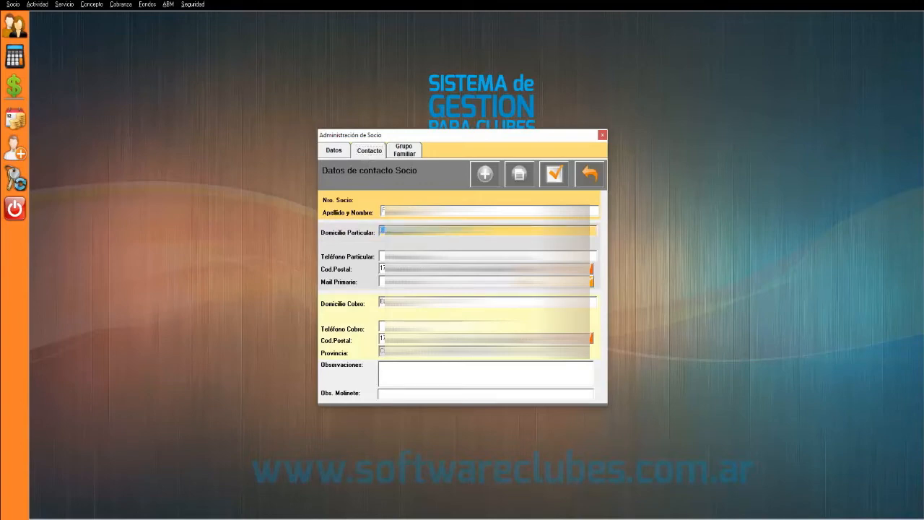
{"action": "left_click", "coordinate": [448, 231]}
{"action": "left_click_drag", "start_coordinate": [462, 230], "coordinate": [363, 233]}
{"action": "left_click_drag", "start_coordinate": [462, 230], "coordinate": [366, 232]}
{"action": "key", "text": "Tab"}
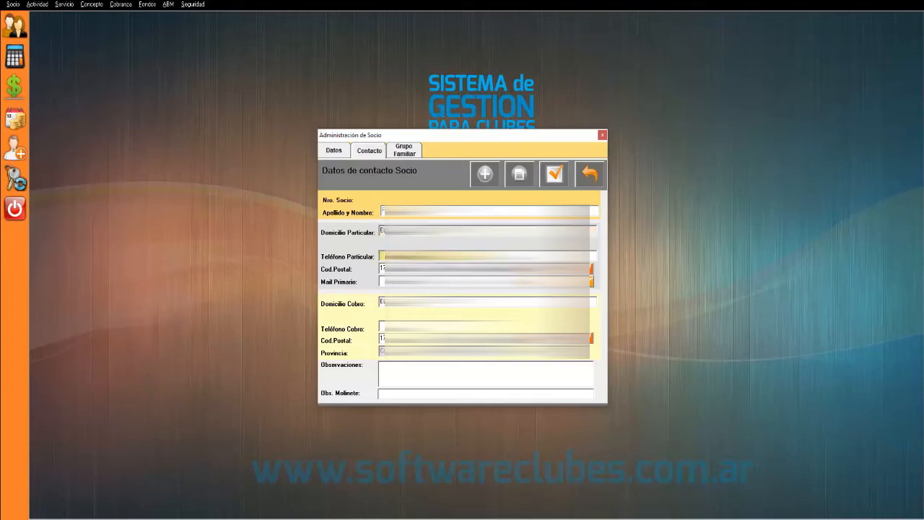
{"action": "key", "text": "Tab"}
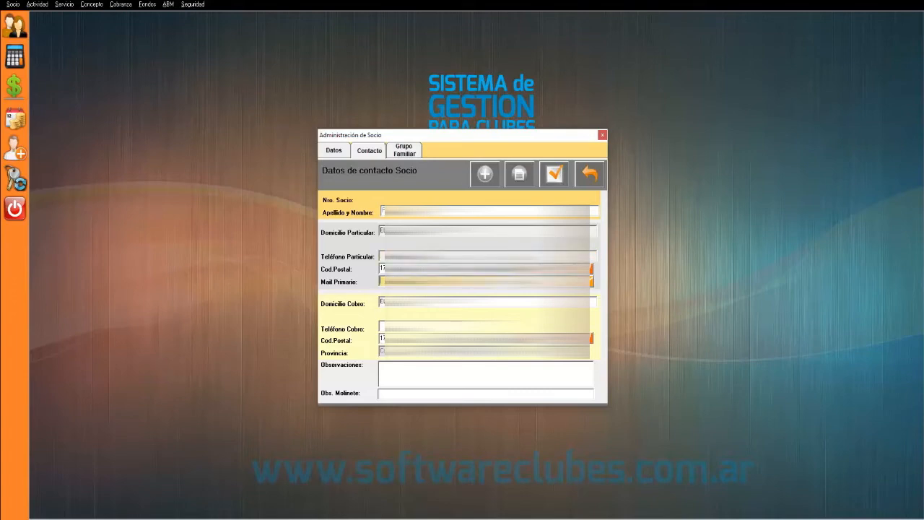
{"action": "left_click", "coordinate": [385, 268]}
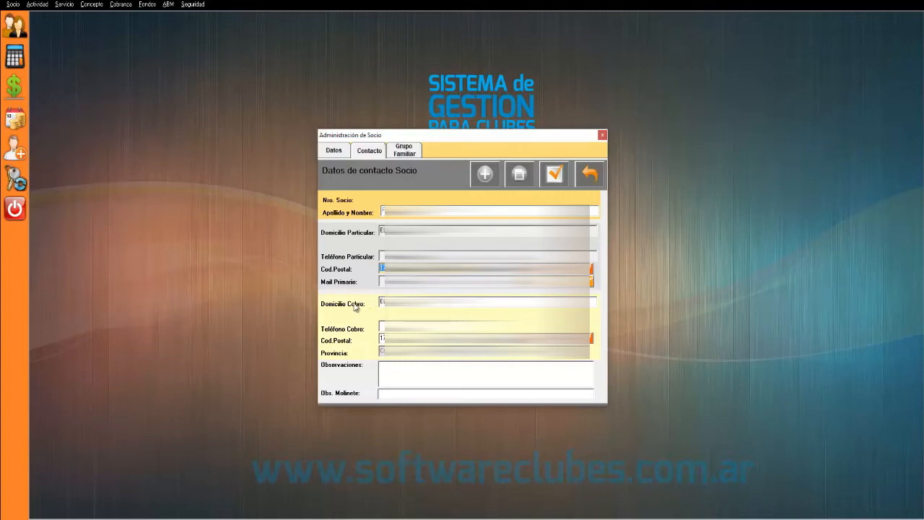
- Retype the billing address and begin entering the billing phone number
{"action": "left_click", "coordinate": [404, 302]}
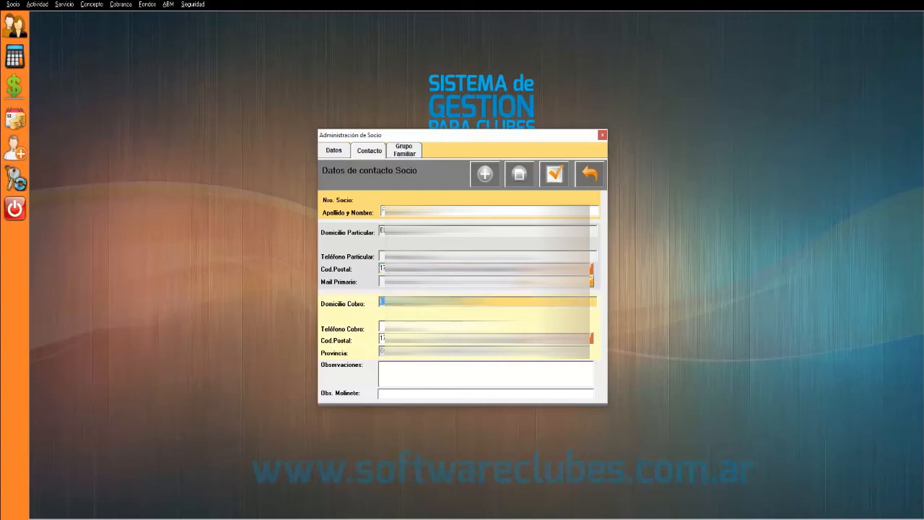
{"action": "left_click", "coordinate": [433, 301]}
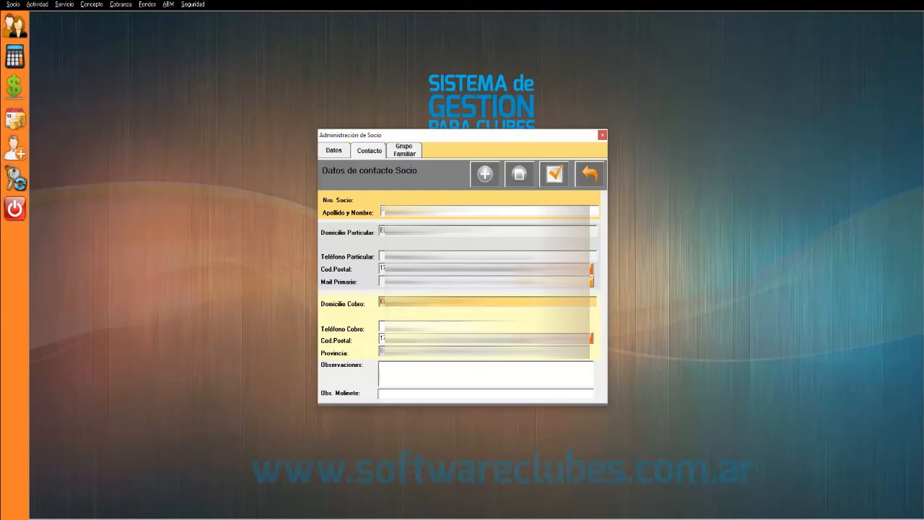
{"action": "left_click", "coordinate": [433, 230]}
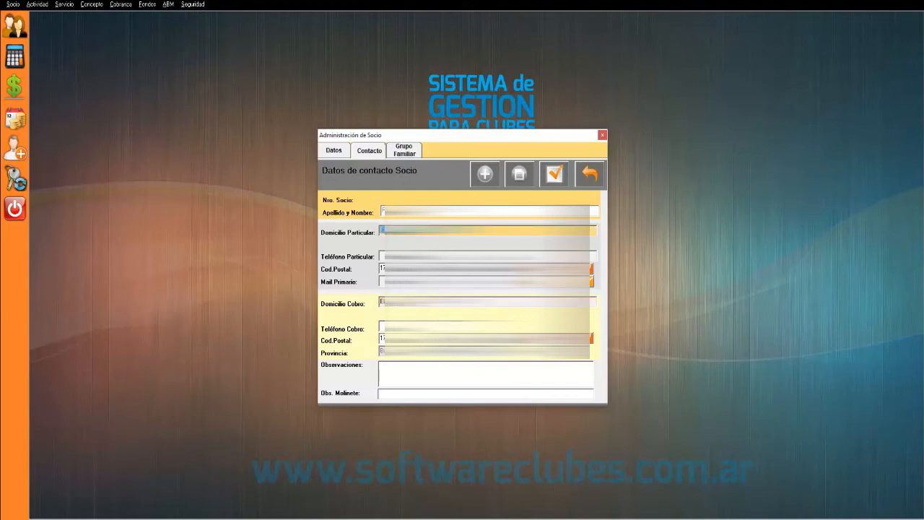
{"action": "left_click_drag", "start_coordinate": [464, 231], "coordinate": [327, 239]}
{"action": "left_click", "coordinate": [433, 302]}
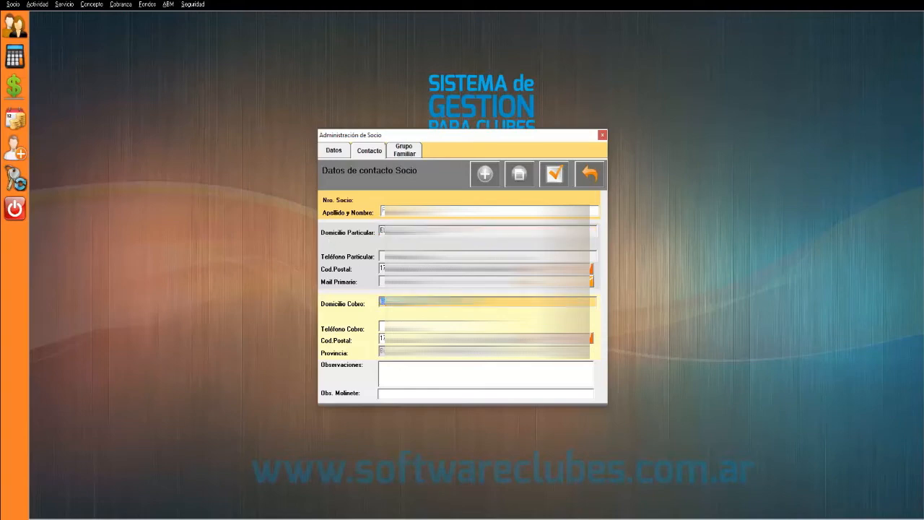
{"action": "type", "text": "FA"}
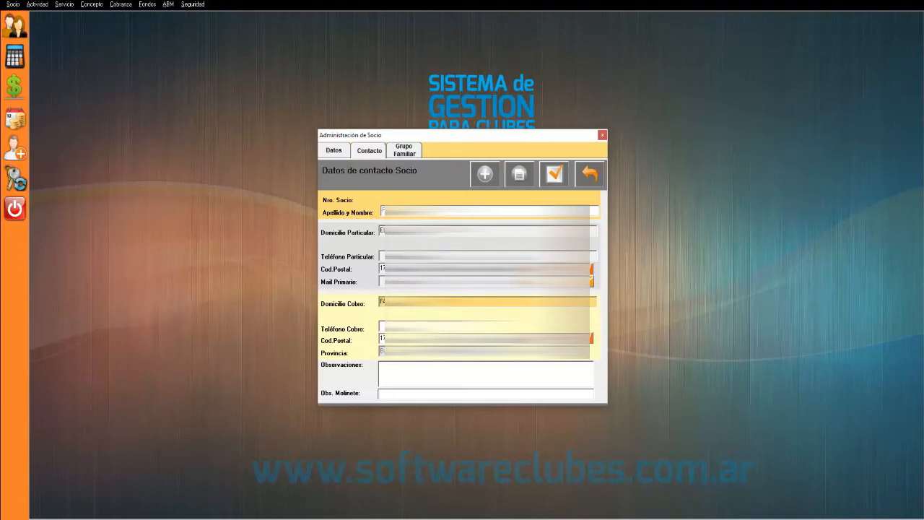
{"action": "left_click_drag", "start_coordinate": [462, 302], "coordinate": [350, 306]}
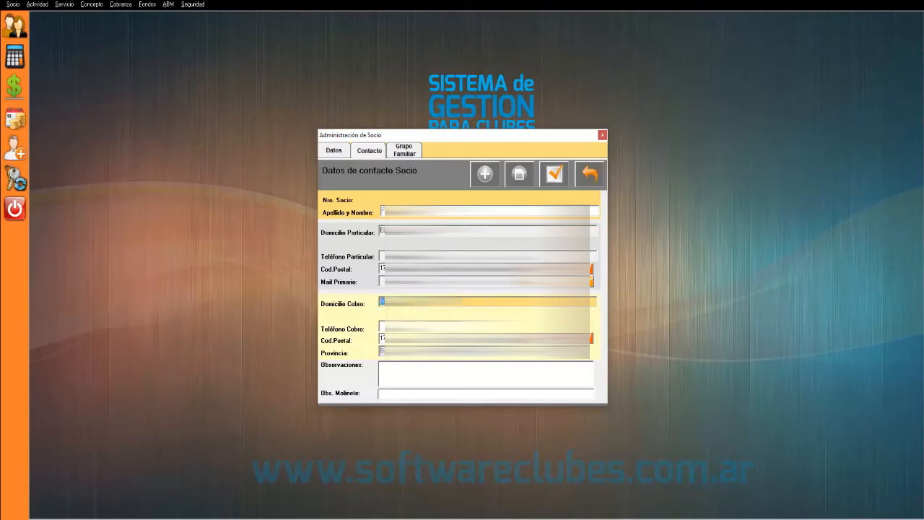
{"action": "left_click_drag", "start_coordinate": [461, 302], "coordinate": [351, 305]}
{"action": "left_click", "coordinate": [432, 326]}
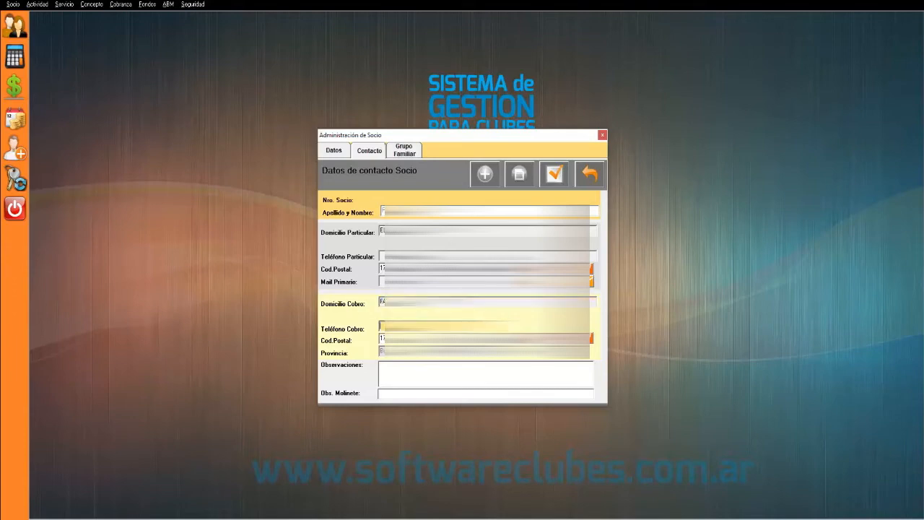
{"action": "type", "text": "6"}
- Save PRUEBA PRUEBA, close Administración de Socio, and load its row into the member panel
{"action": "left_click", "coordinate": [553, 177]}
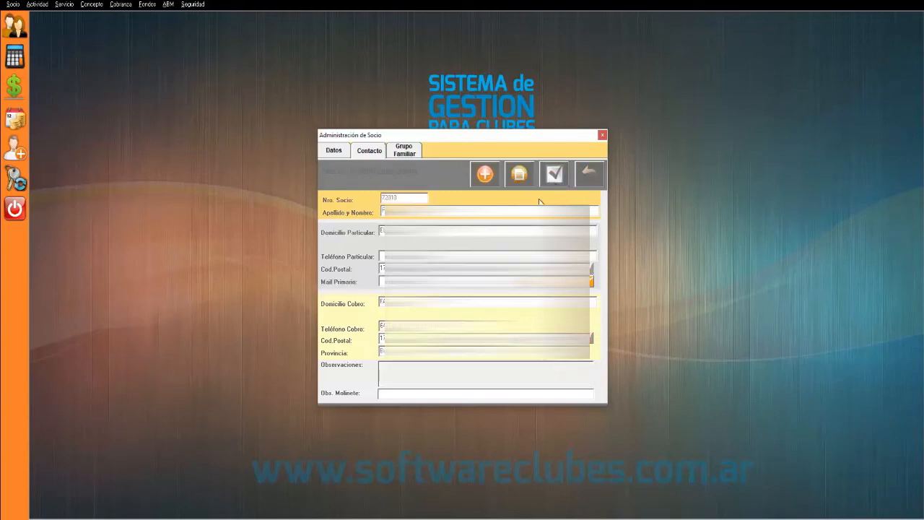
{"action": "left_click", "coordinate": [602, 138]}
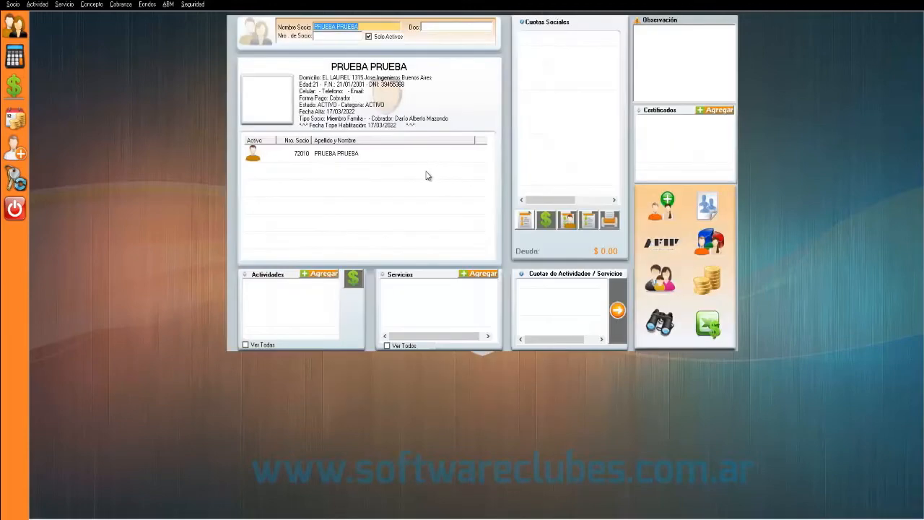
{"action": "left_click", "coordinate": [347, 153]}
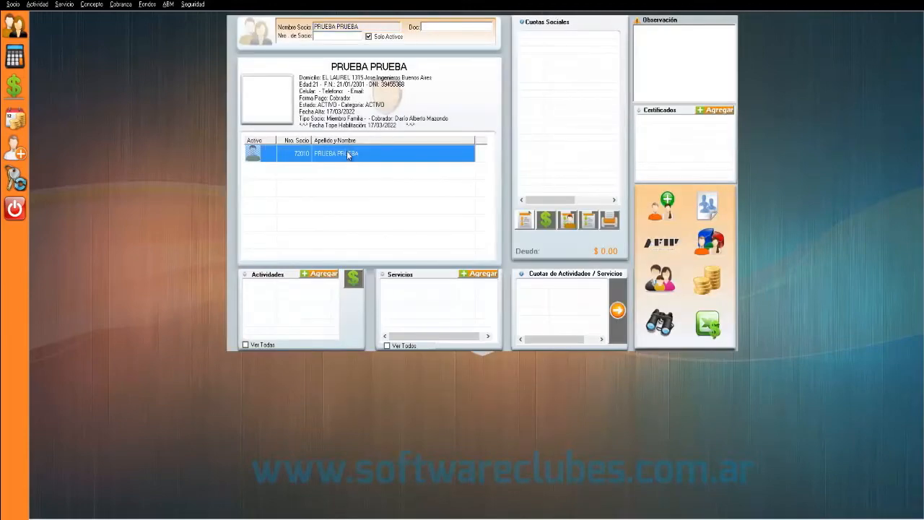
{"action": "double_click", "coordinate": [347, 153]}
- Search members by name 'FER' with Solo Activos unticked, and load the matching member's details
{"action": "left_click", "coordinate": [363, 28]}
{"action": "key", "text": "BackSpace"}
{"action": "type", "text": "F"}
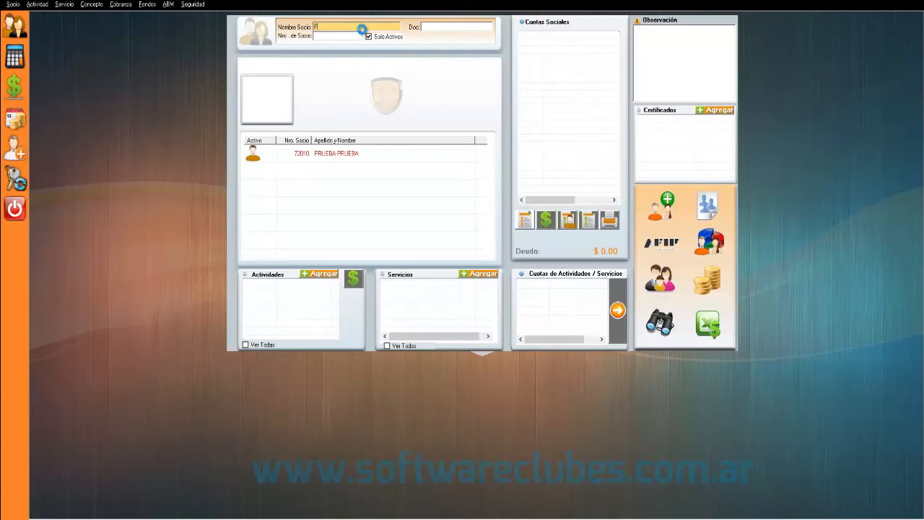
{"action": "type", "text": "ER"}
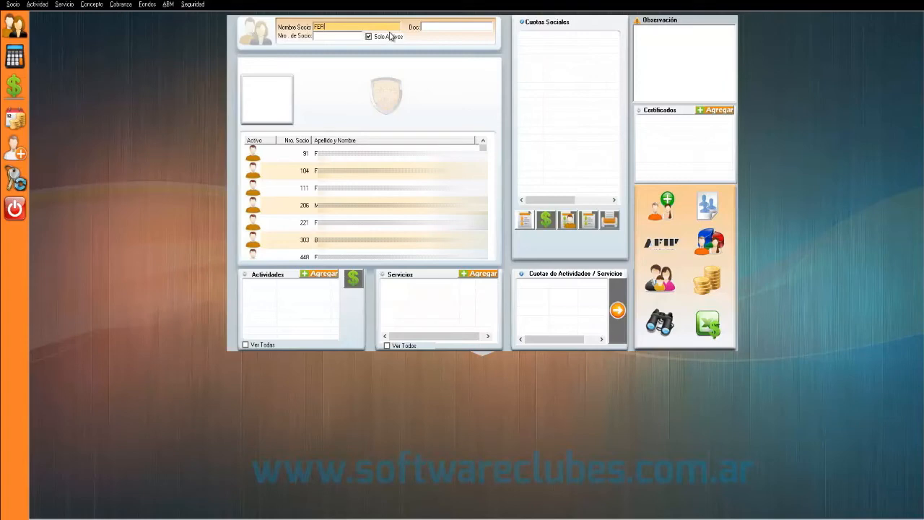
{"action": "left_click", "coordinate": [369, 36]}
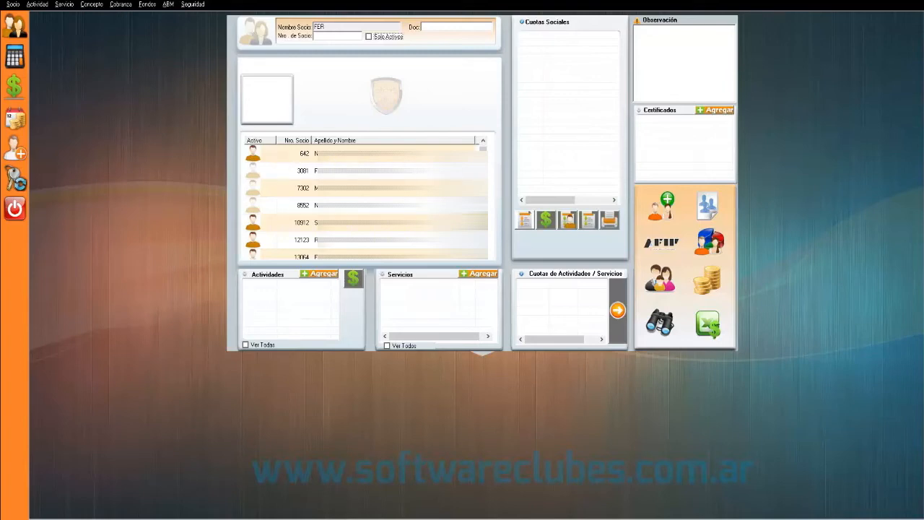
{"action": "left_click", "coordinate": [361, 171]}
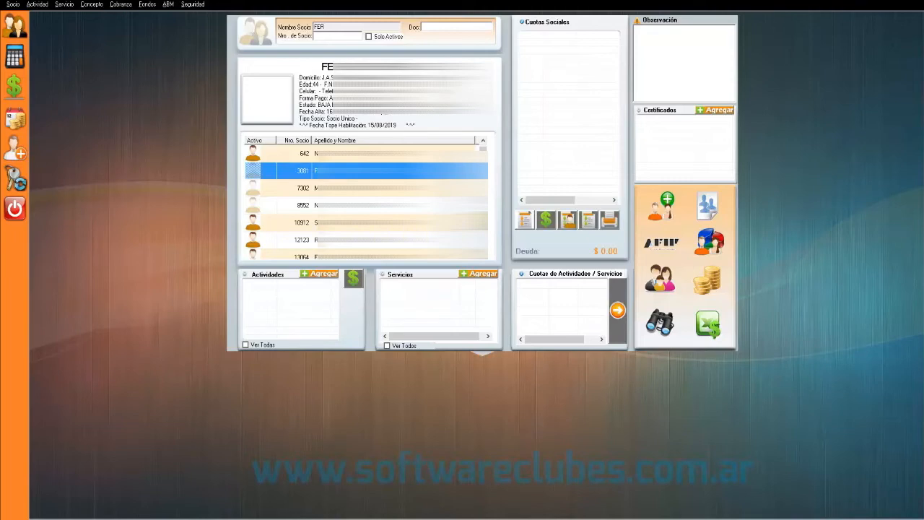
{"action": "double_click", "coordinate": [361, 171]}
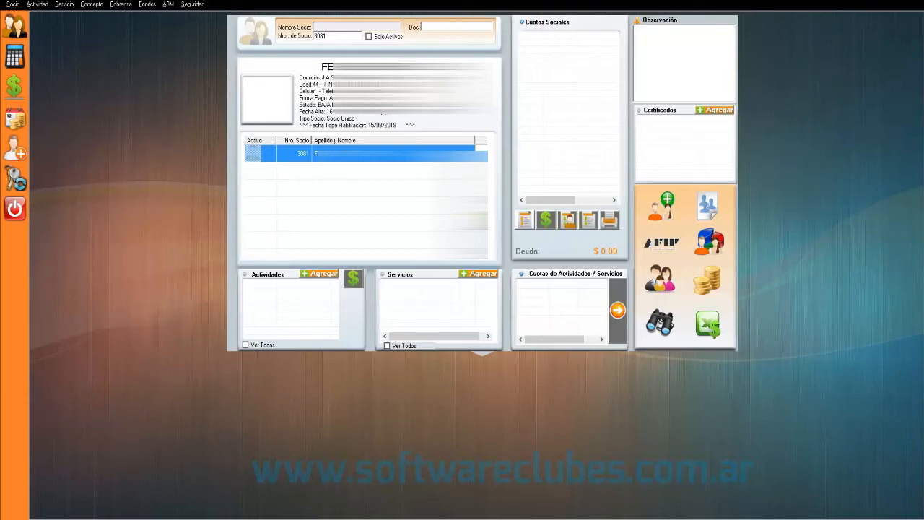
- Open member 3081's Administración de Socio record and unlock its personal data for editing
{"action": "double_click", "coordinate": [374, 154]}
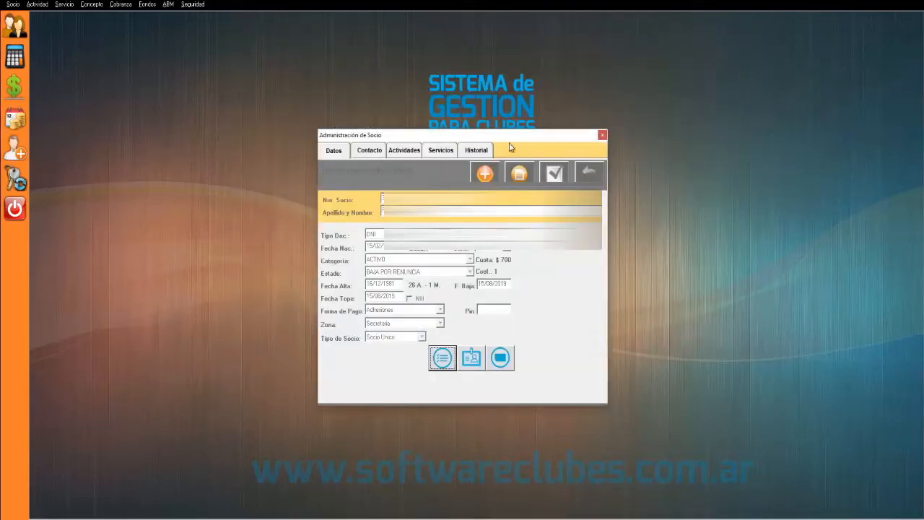
{"action": "left_click_drag", "start_coordinate": [467, 138], "coordinate": [470, 117]}
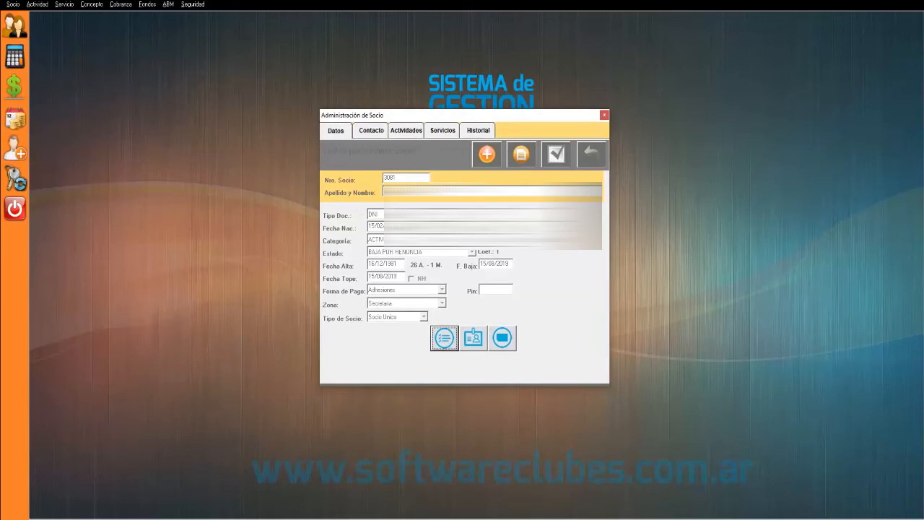
{"action": "left_click", "coordinate": [519, 156]}
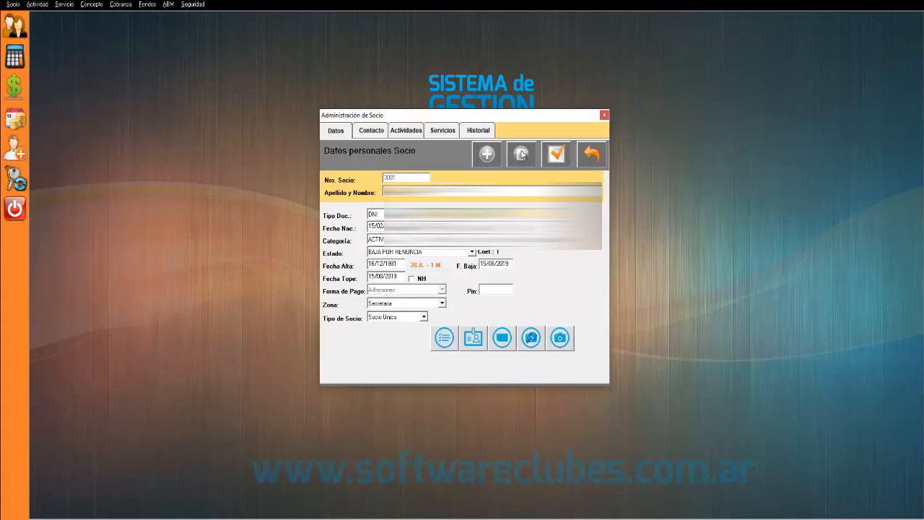
{"action": "left_click", "coordinate": [472, 253]}
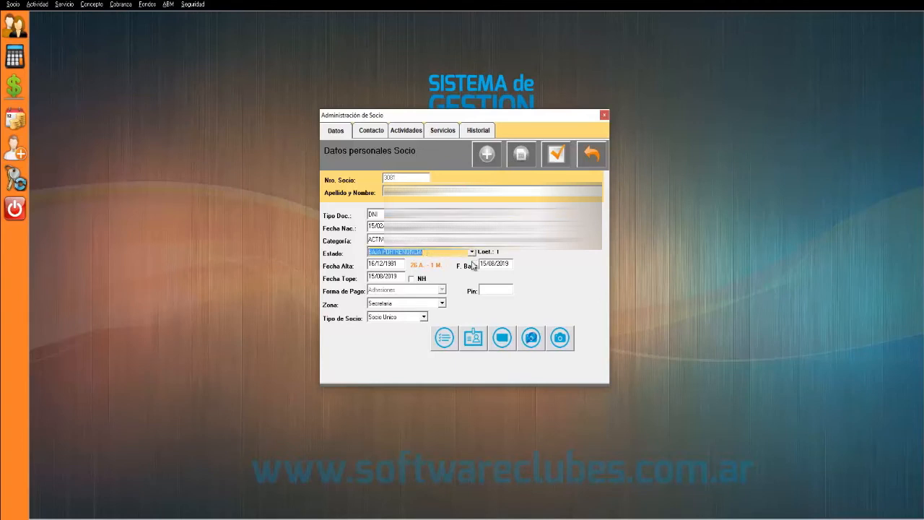
{"action": "left_click", "coordinate": [509, 264]}
{"action": "left_click_drag", "start_coordinate": [509, 264], "coordinate": [446, 268]}
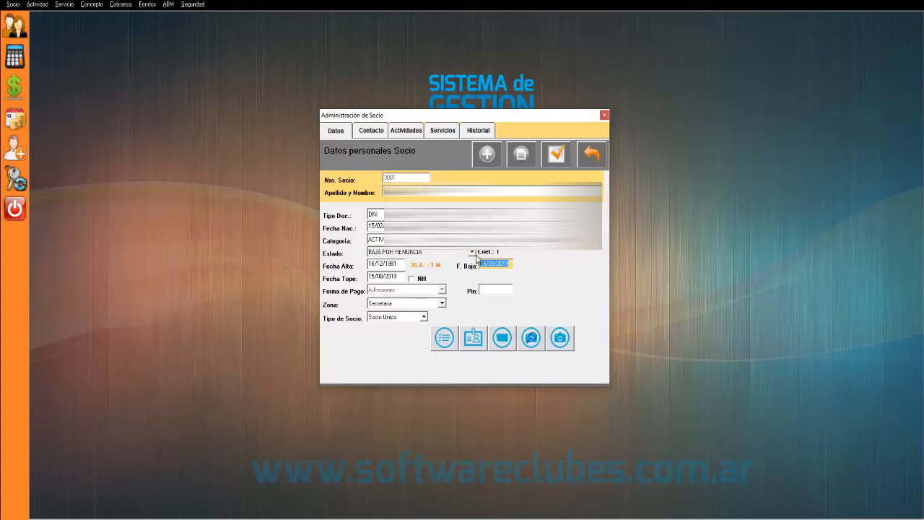
{"action": "left_click", "coordinate": [472, 253]}
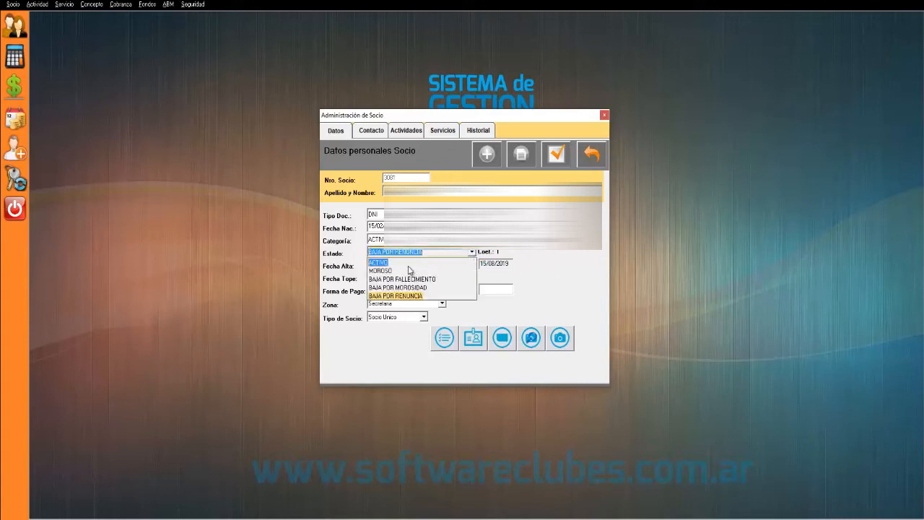
{"action": "left_click", "coordinate": [402, 262]}
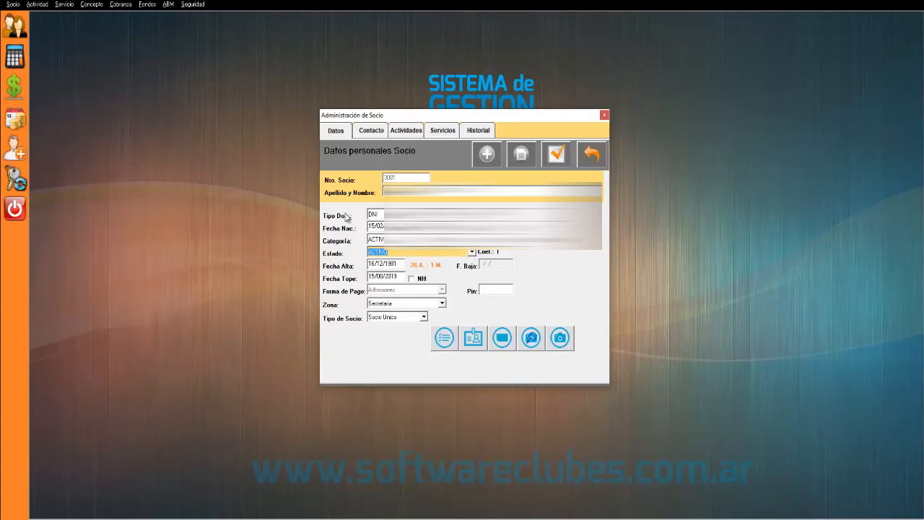
- Review the member's Contacto tab fields, then return to the Datos tab
{"action": "left_click", "coordinate": [366, 132]}
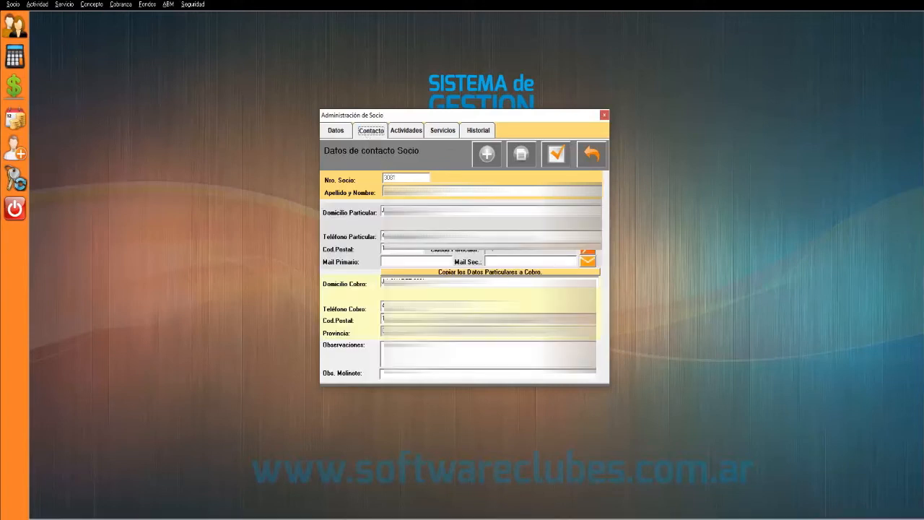
{"action": "left_click", "coordinate": [433, 261]}
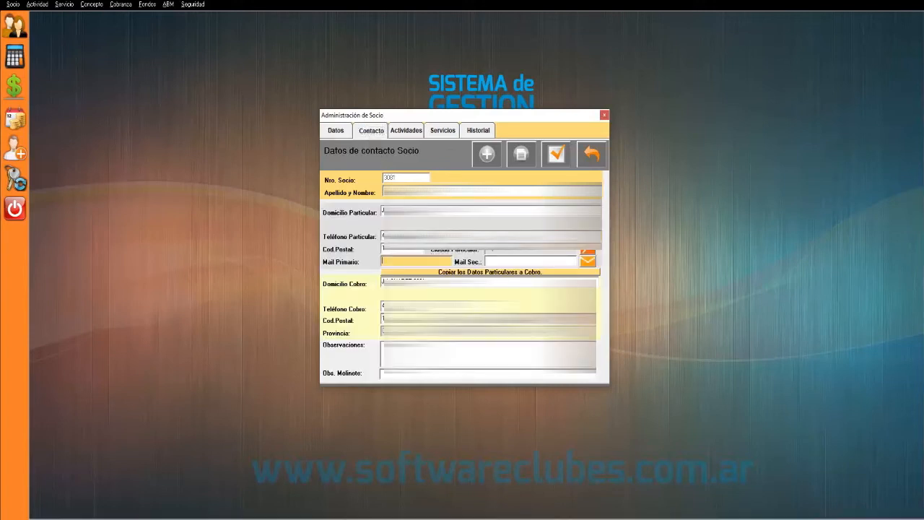
{"action": "left_click", "coordinate": [527, 237]}
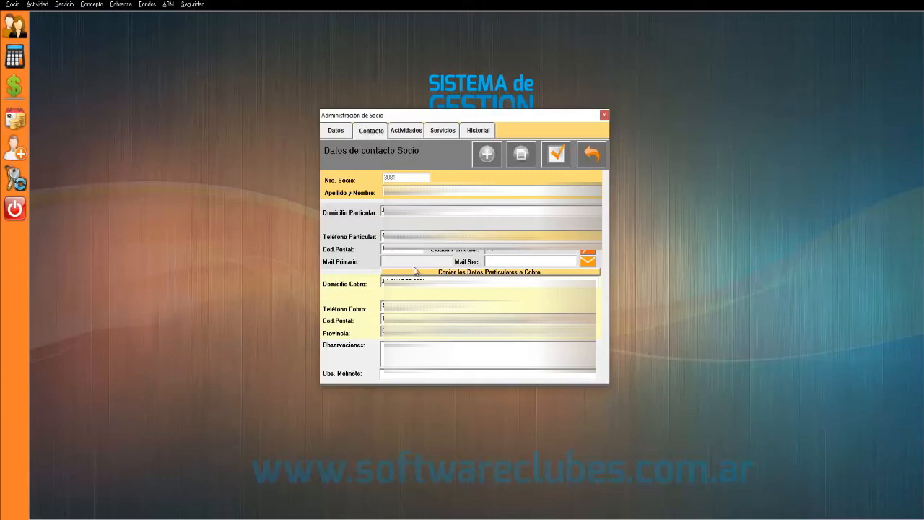
{"action": "left_click", "coordinate": [334, 132]}
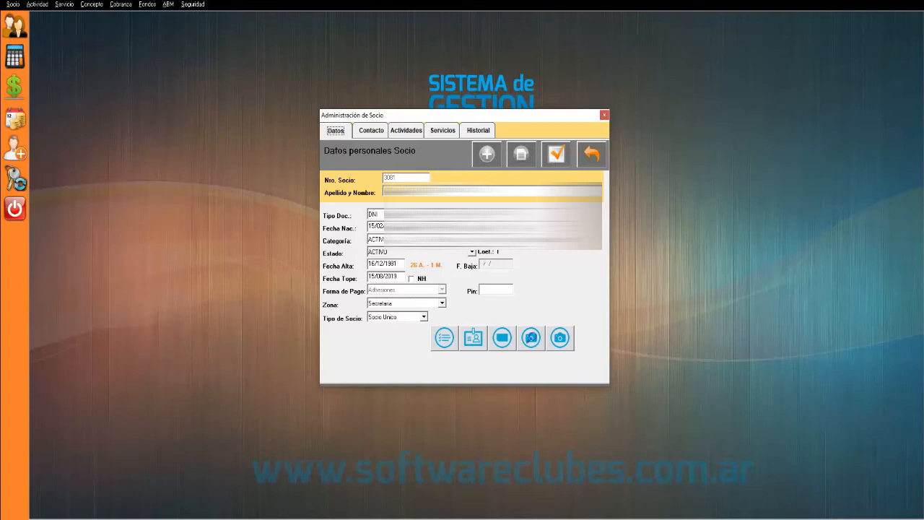
- Save the reactivation, confirming the status change and the new member number 72011
{"action": "left_click", "coordinate": [556, 155]}
{"action": "left_click_drag", "start_coordinate": [437, 223], "coordinate": [449, 203]}
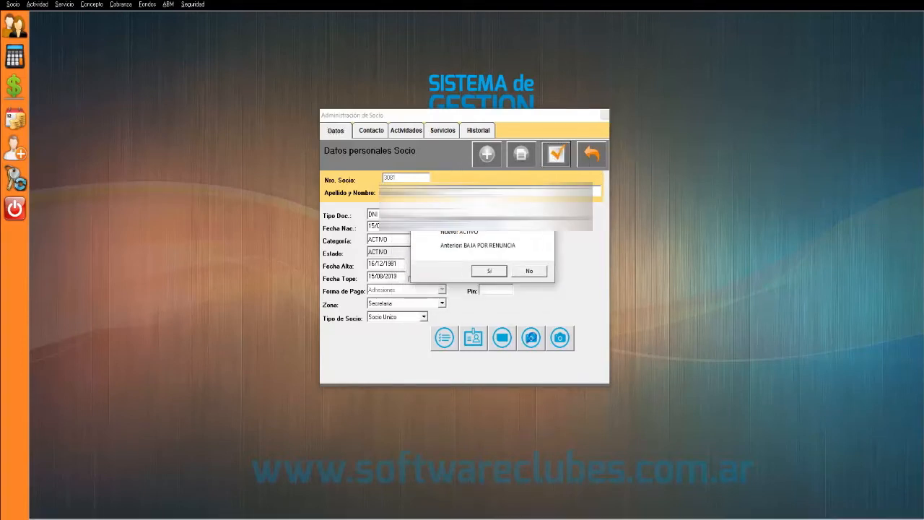
{"action": "left_click", "coordinate": [486, 271]}
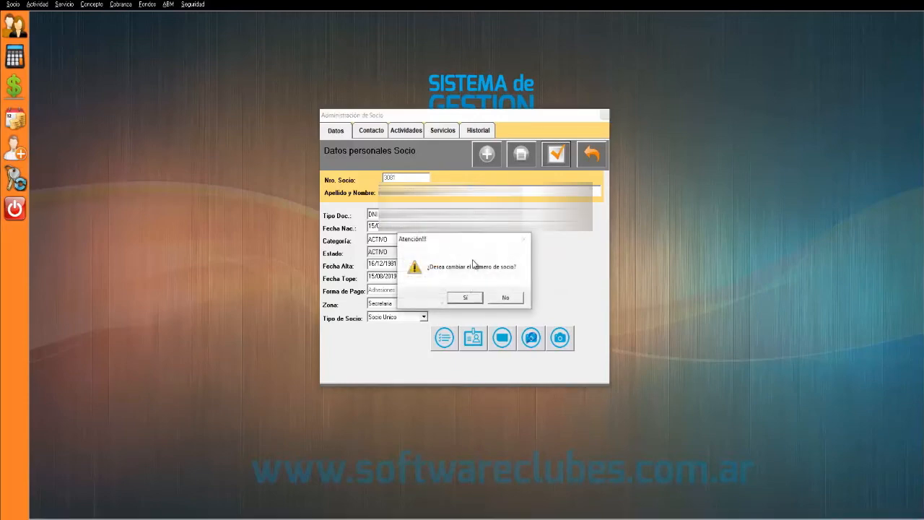
{"action": "mouse_move", "coordinate": [452, 239]}
{"action": "left_mouse_down"}
{"action": "mouse_move", "coordinate": [448, 185]}
{"action": "mouse_move", "coordinate": [487, 200]}
{"action": "mouse_move", "coordinate": [573, 207]}
{"action": "left_mouse_up"}
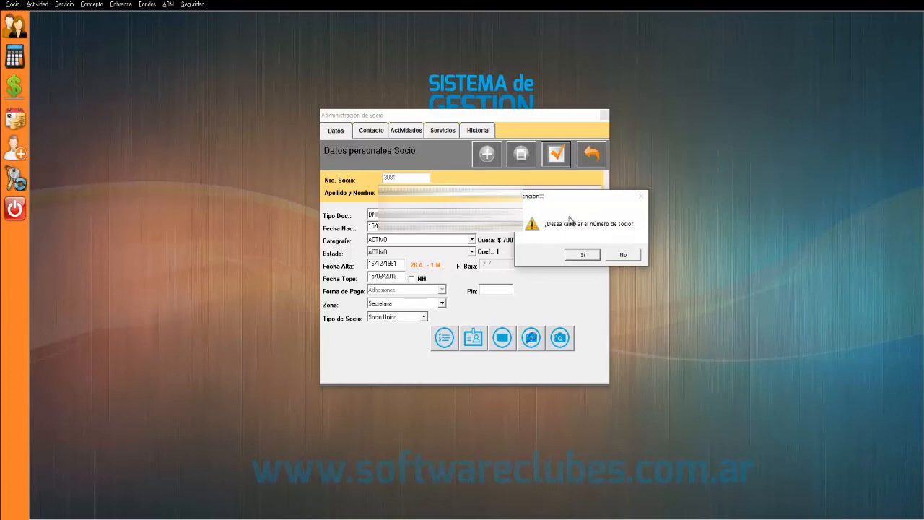
{"action": "left_click", "coordinate": [583, 257]}
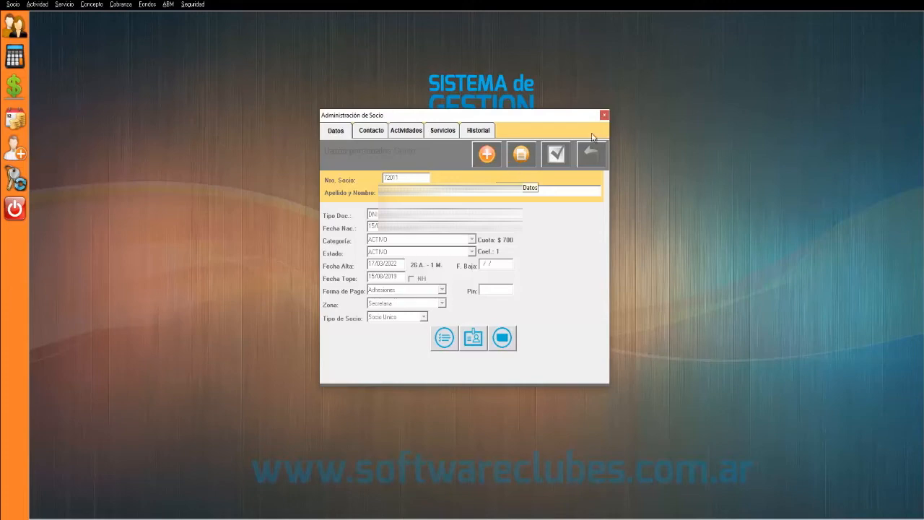
- Close Administración de Socio and check member number 72011 in the search form
{"action": "left_click", "coordinate": [604, 115]}
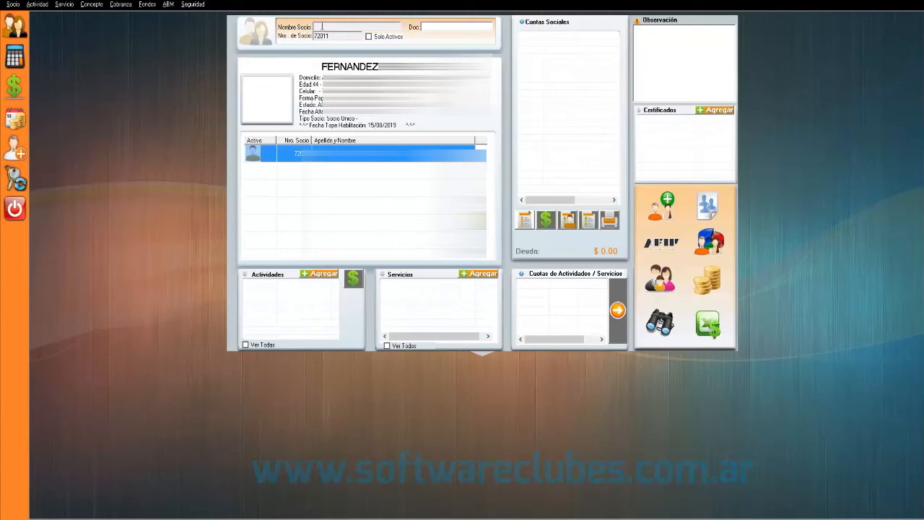
{"action": "left_click", "coordinate": [337, 36]}
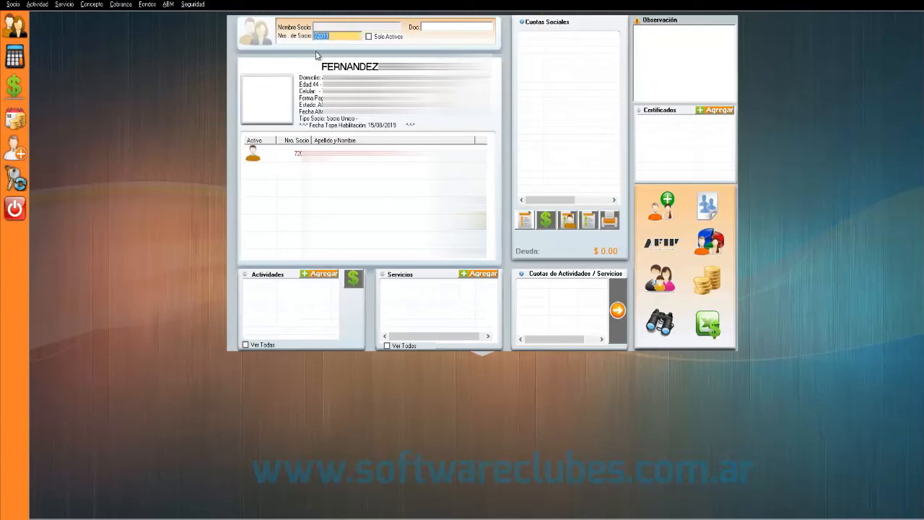
- Close the member screen and open Impresión Cuota Societaria Masiva from the collections menu
{"action": "left_click", "coordinate": [618, 309]}
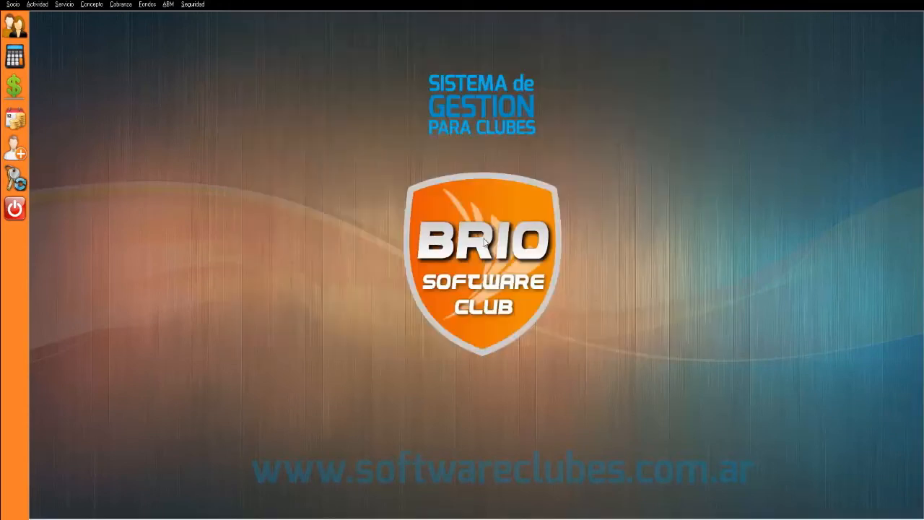
{"action": "left_click", "coordinate": [121, 4]}
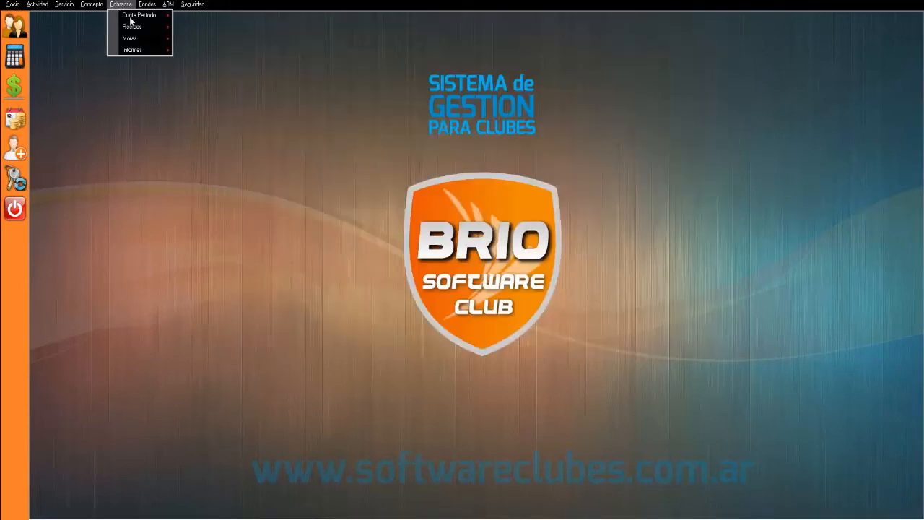
{"action": "mouse_move", "coordinate": [135, 22]}
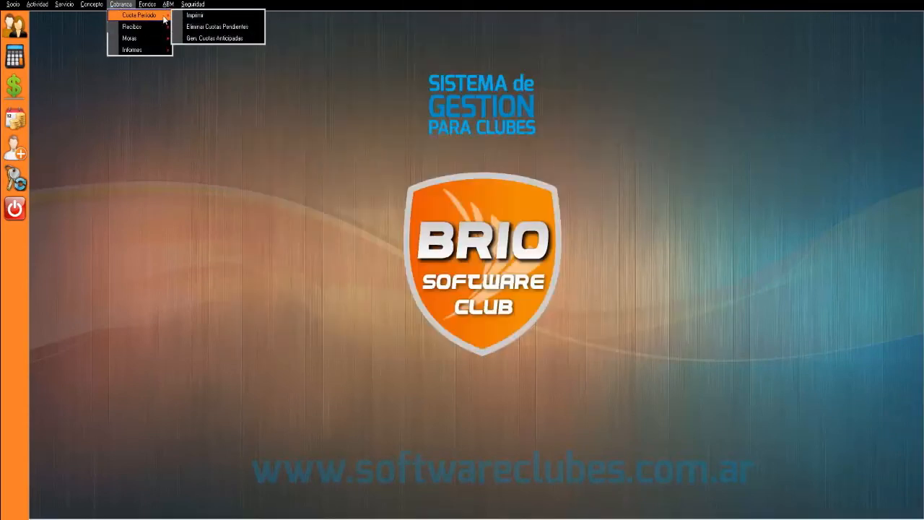
{"action": "left_click", "coordinate": [189, 16]}
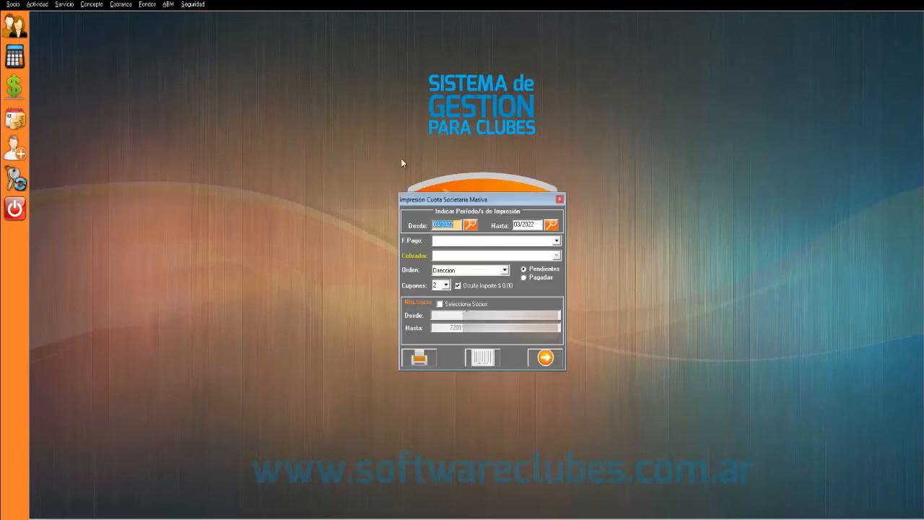
{"action": "left_click_drag", "start_coordinate": [469, 192], "coordinate": [435, 119]}
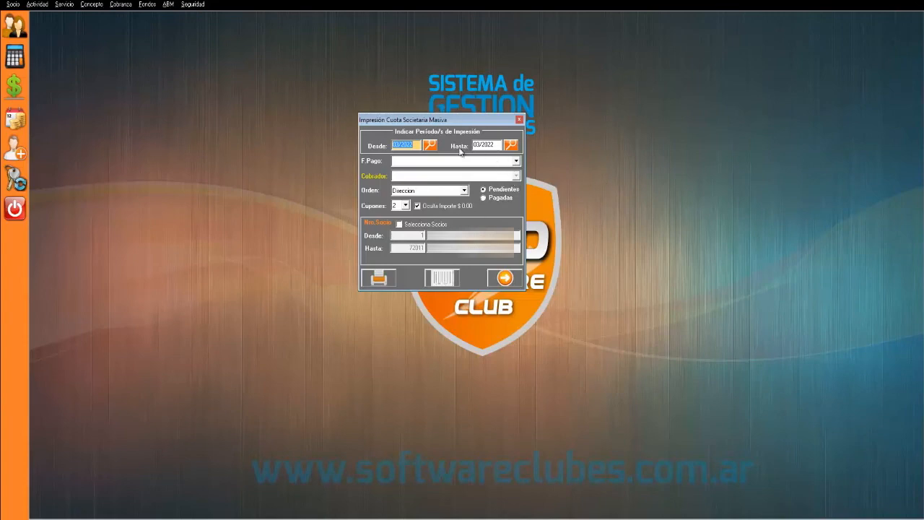
- Keep the period 03/2022 to 03/2022 and set the payment method to Cobrador
{"action": "left_click", "coordinate": [411, 145]}
{"action": "left_click", "coordinate": [501, 146]}
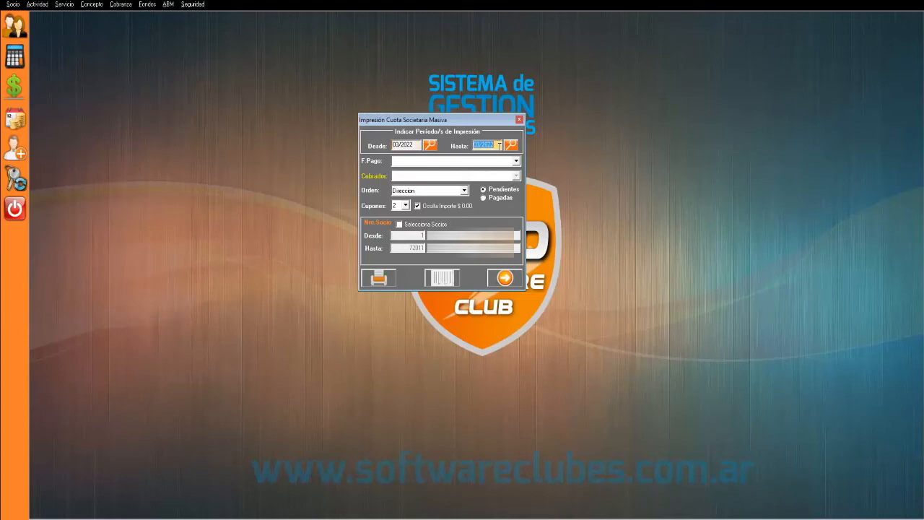
{"action": "left_click", "coordinate": [515, 161]}
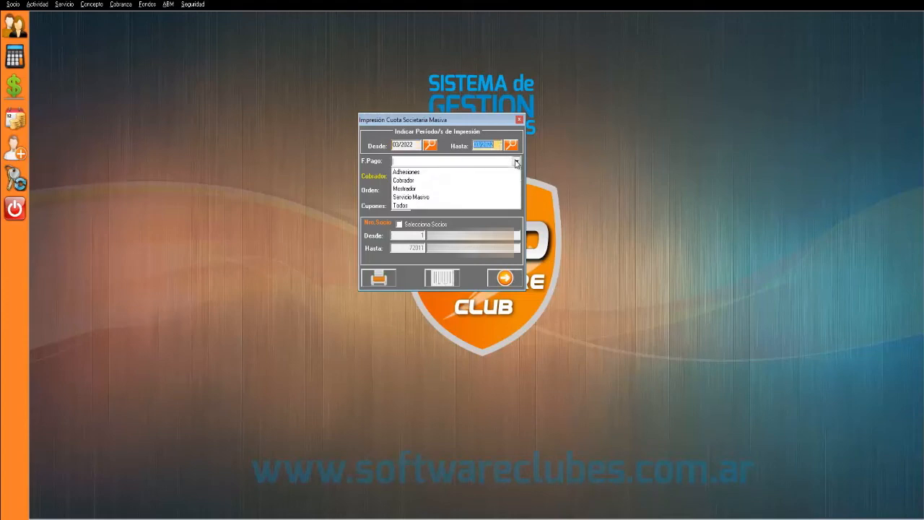
{"action": "left_click", "coordinate": [483, 180]}
{"action": "left_click", "coordinate": [516, 176]}
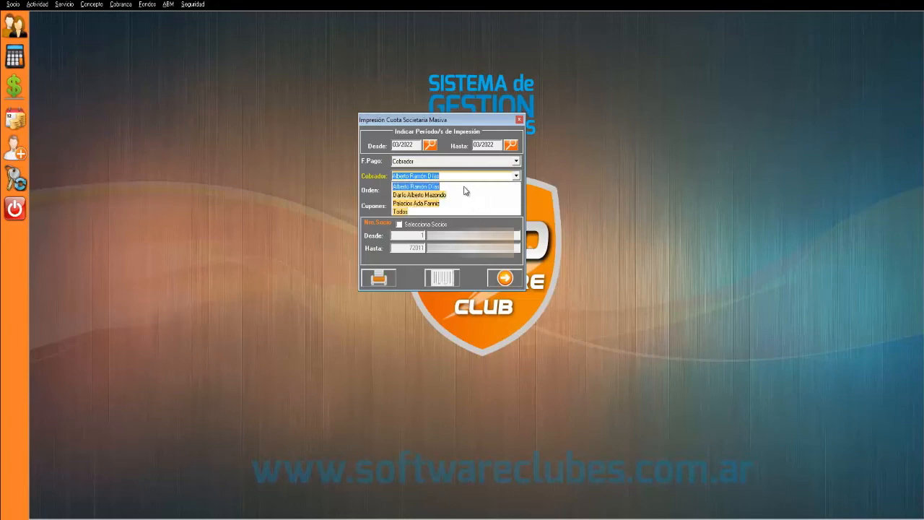
- Keep the first collector, sort by Direccion, and print 3 coupons per member
{"action": "left_click", "coordinate": [464, 187]}
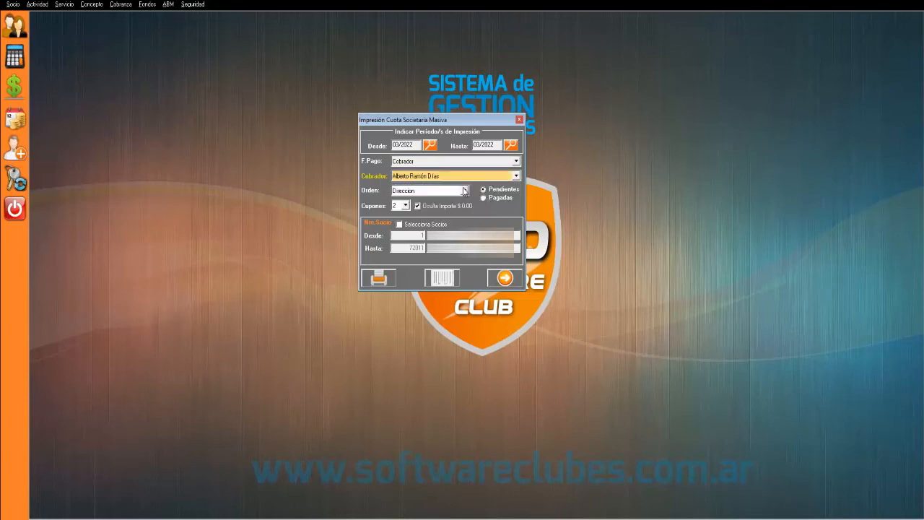
{"action": "left_click", "coordinate": [464, 191]}
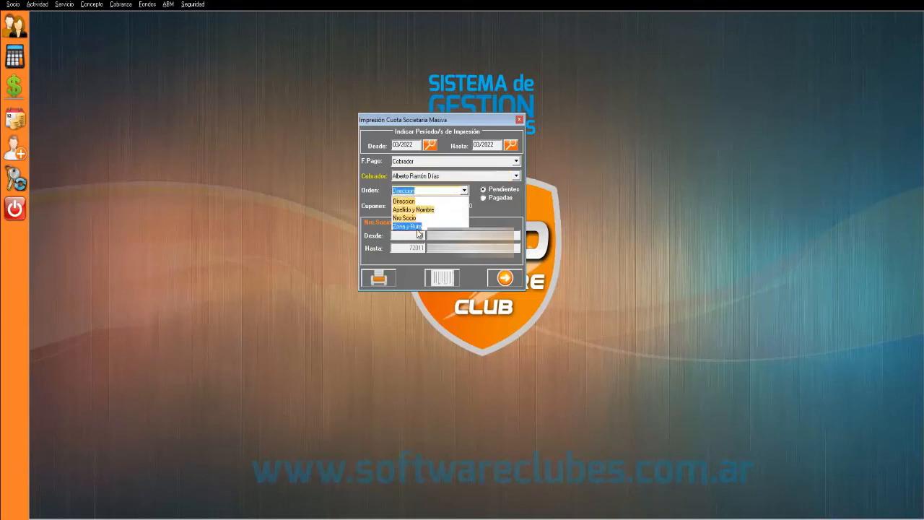
{"action": "left_click", "coordinate": [494, 216]}
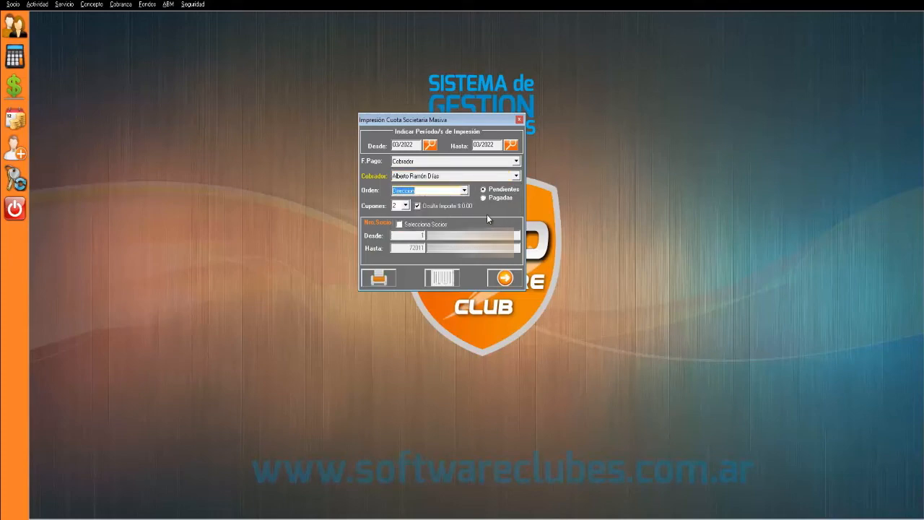
{"action": "left_click", "coordinate": [406, 206]}
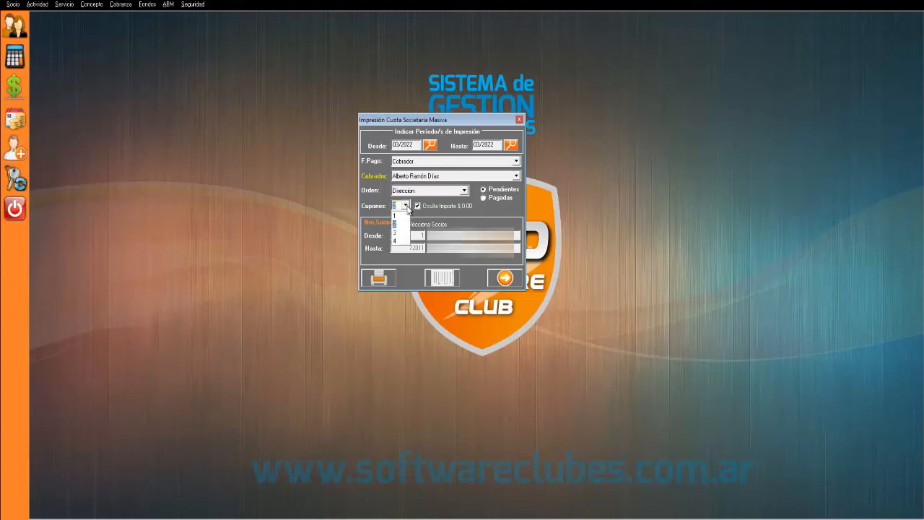
{"action": "left_click", "coordinate": [399, 234]}
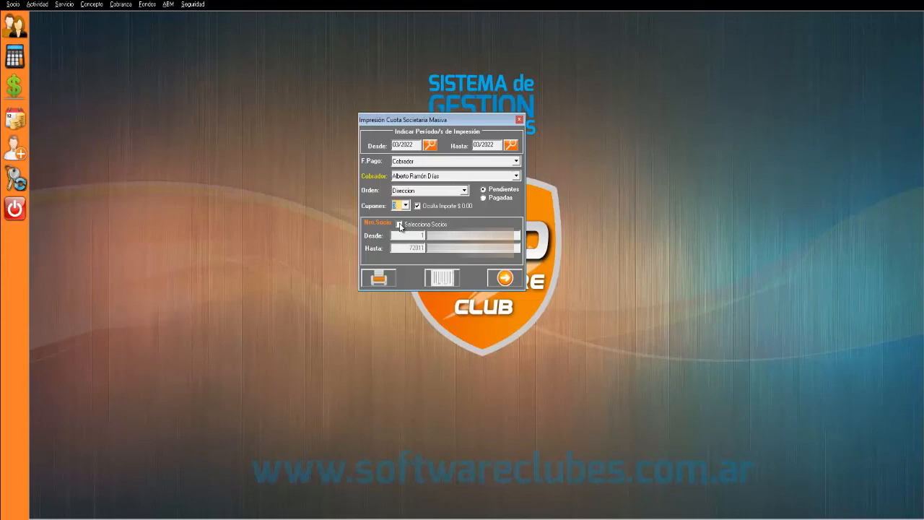
- Try the Selecciona Socios member range from 1 to 72011, then turn the filter off
{"action": "left_click", "coordinate": [400, 224]}
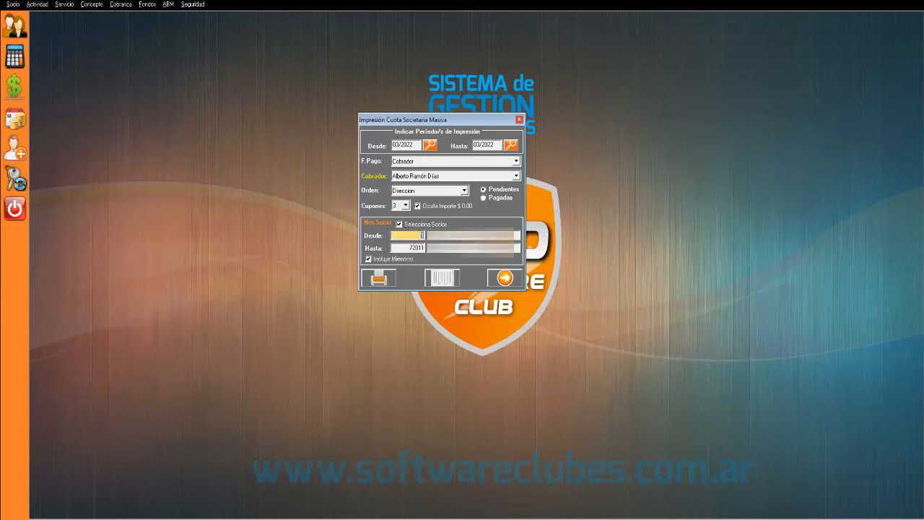
{"action": "left_click", "coordinate": [413, 247]}
{"action": "key", "text": "Tab"}
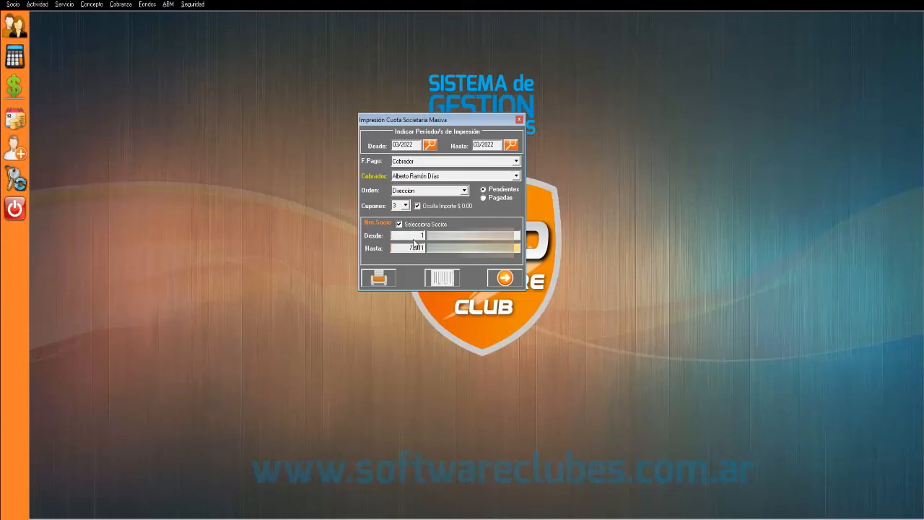
{"action": "left_click", "coordinate": [417, 236]}
{"action": "key", "text": "Tab"}
{"action": "left_click", "coordinate": [410, 248]}
{"action": "key", "text": "Tab"}
{"action": "left_click", "coordinate": [408, 226]}
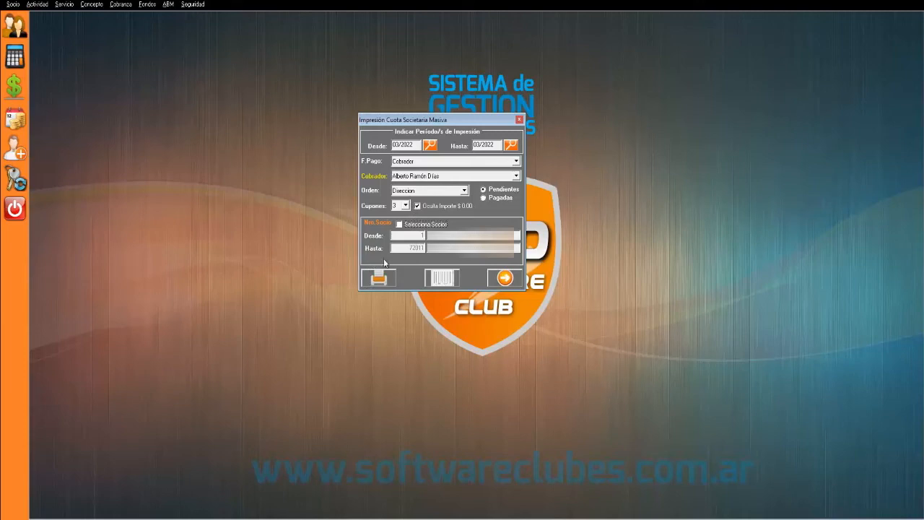
- Close the fee printing form and open the Caja Prueba cash movements listing
{"action": "left_click", "coordinate": [504, 280]}
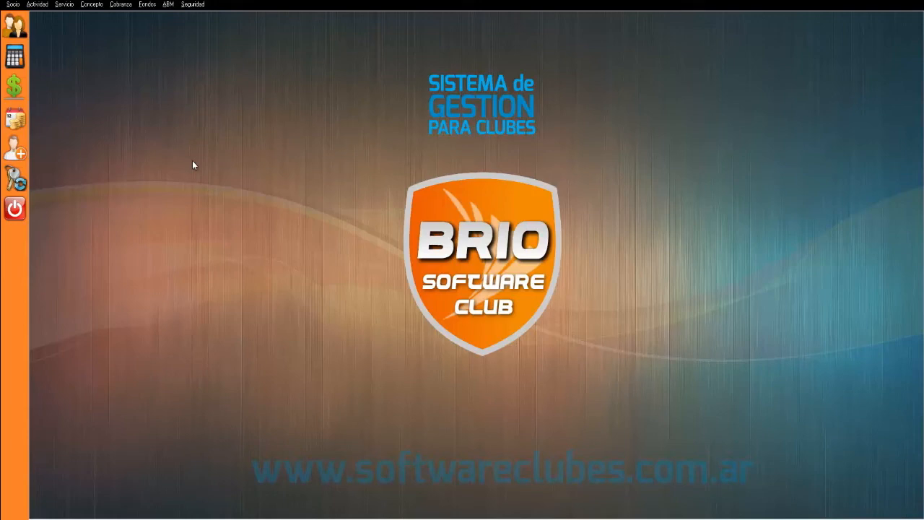
{"action": "left_click", "coordinate": [11, 62]}
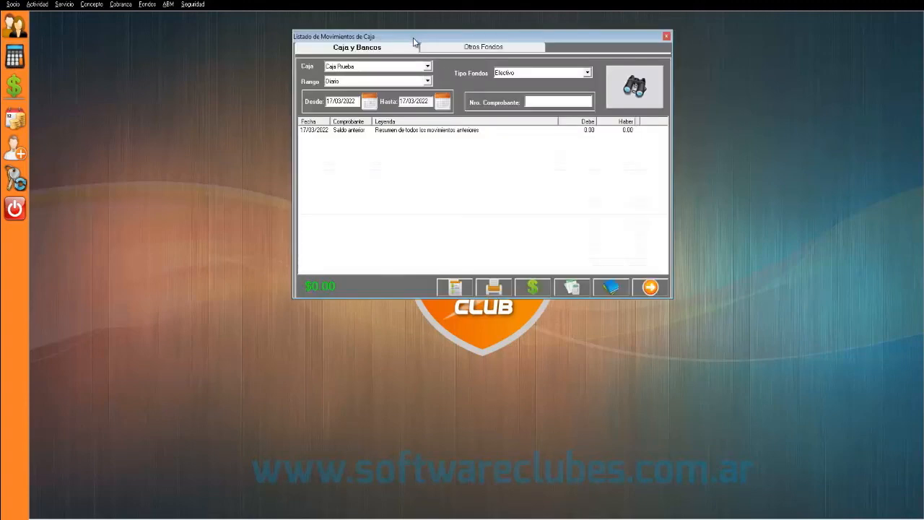
{"action": "left_click_drag", "start_coordinate": [413, 37], "coordinate": [398, 72]}
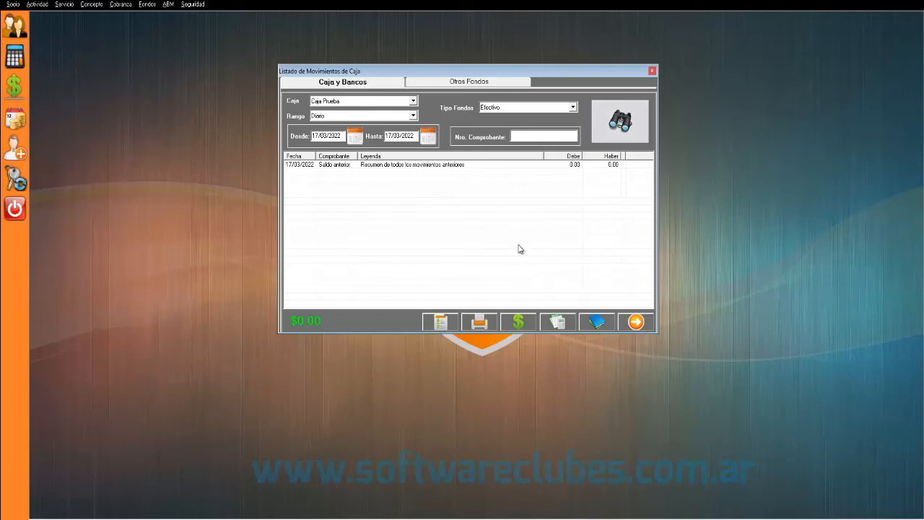
- Compare the Caja y Bancos and Otros Fondos tabs, noting other funds of $50,150.00
{"action": "left_click", "coordinate": [343, 84]}
{"action": "left_click", "coordinate": [340, 232]}
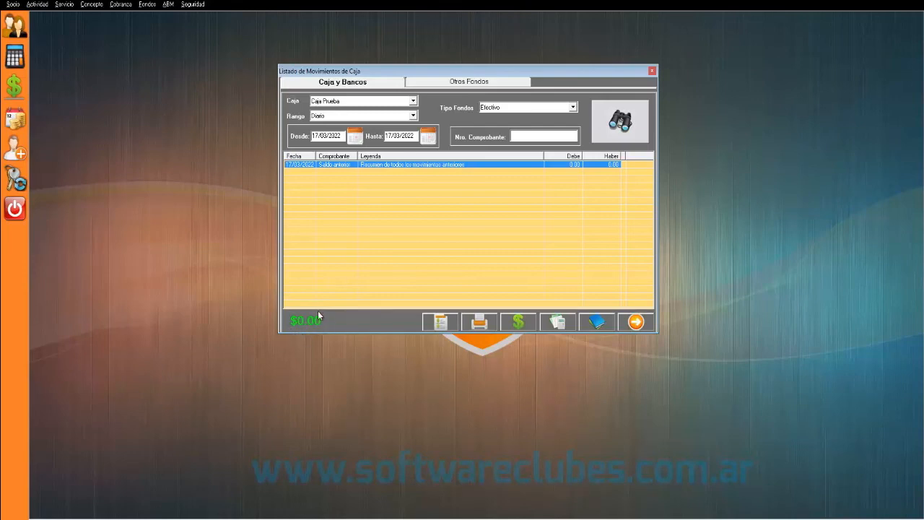
{"action": "left_click", "coordinate": [346, 102]}
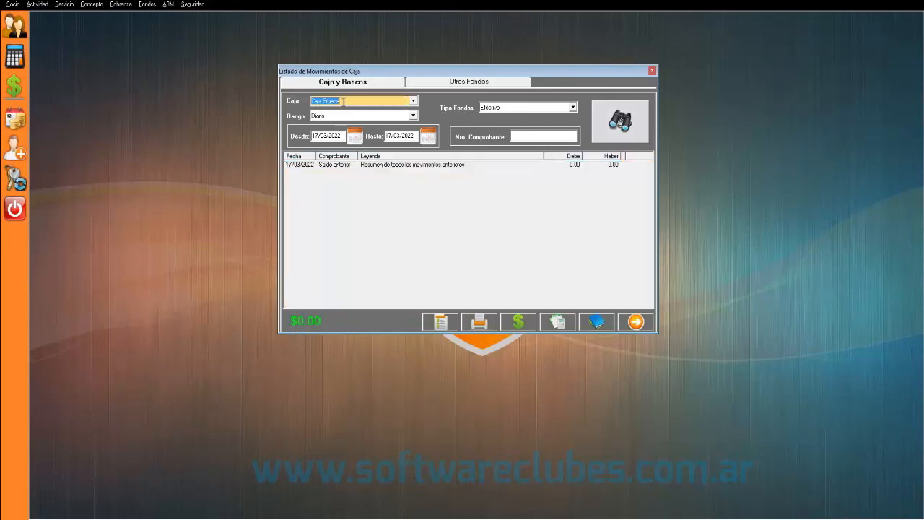
{"action": "left_click", "coordinate": [437, 84]}
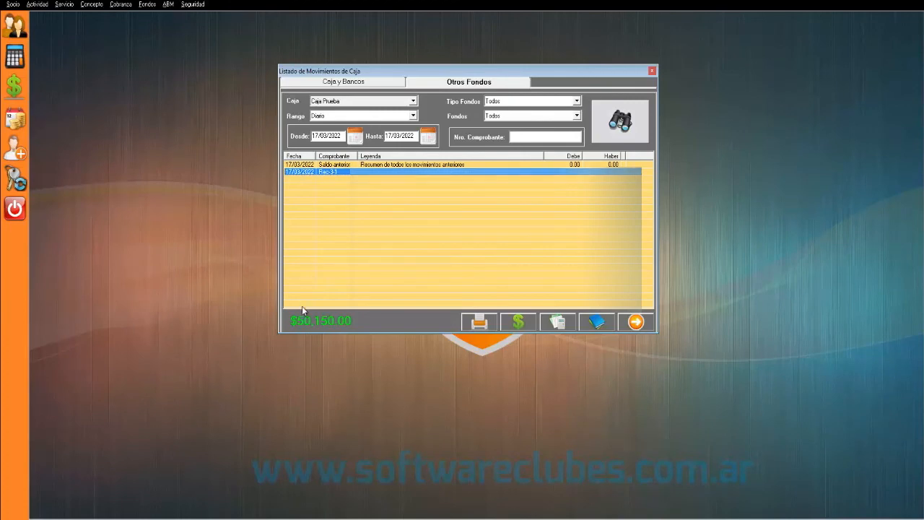
{"action": "left_click", "coordinate": [367, 87]}
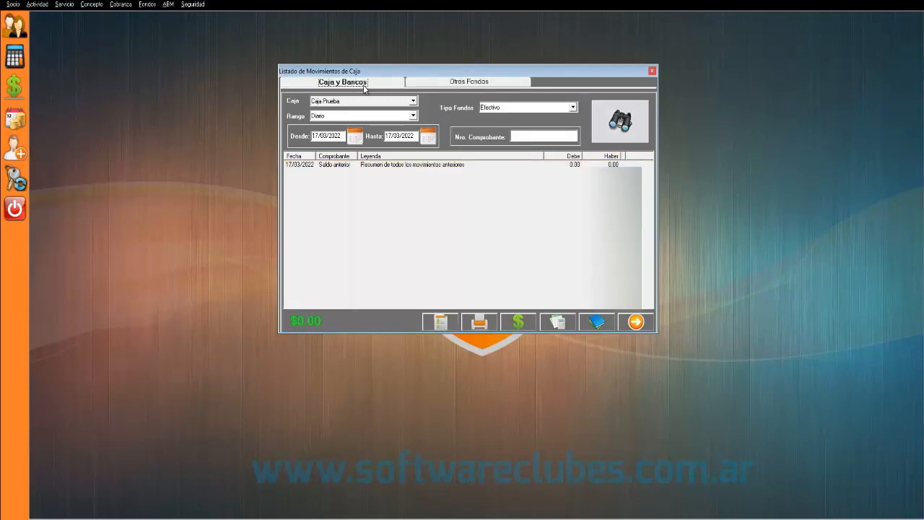
{"action": "left_click", "coordinate": [447, 83]}
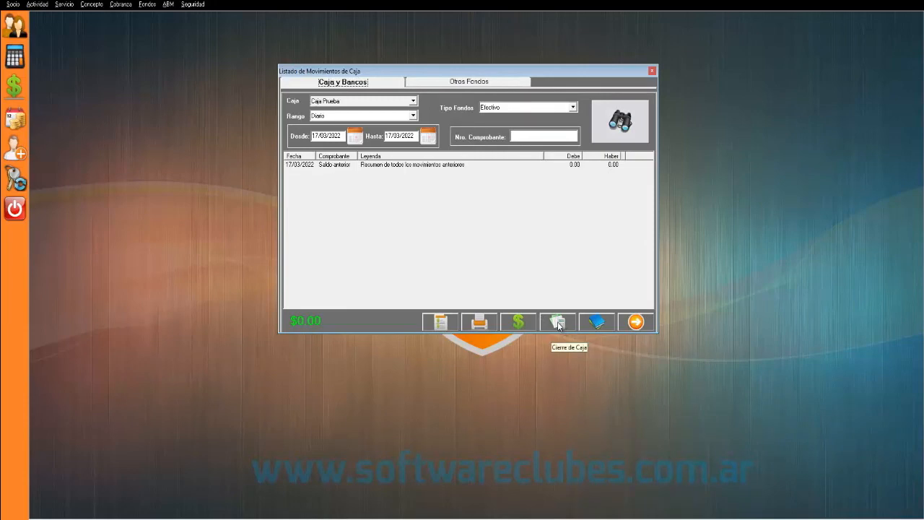
- Run Cierre de Caja and review the Listado de Fondos showing $50,150.00 in Visa credit
{"action": "left_click", "coordinate": [558, 323]}
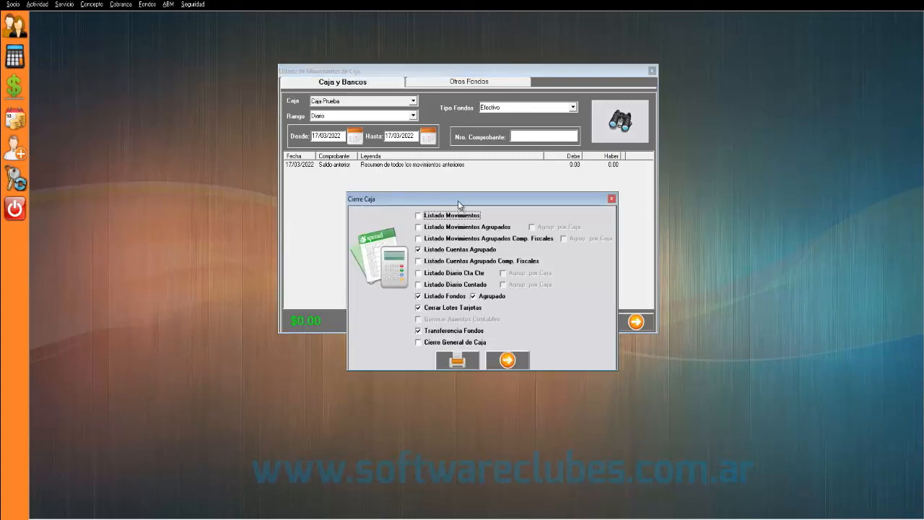
{"action": "left_click_drag", "start_coordinate": [458, 205], "coordinate": [436, 138]}
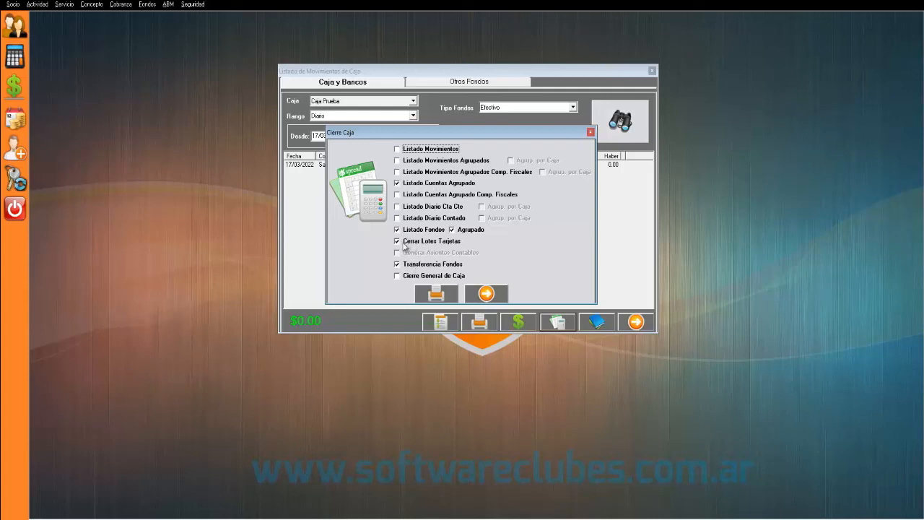
{"action": "left_click", "coordinate": [431, 294]}
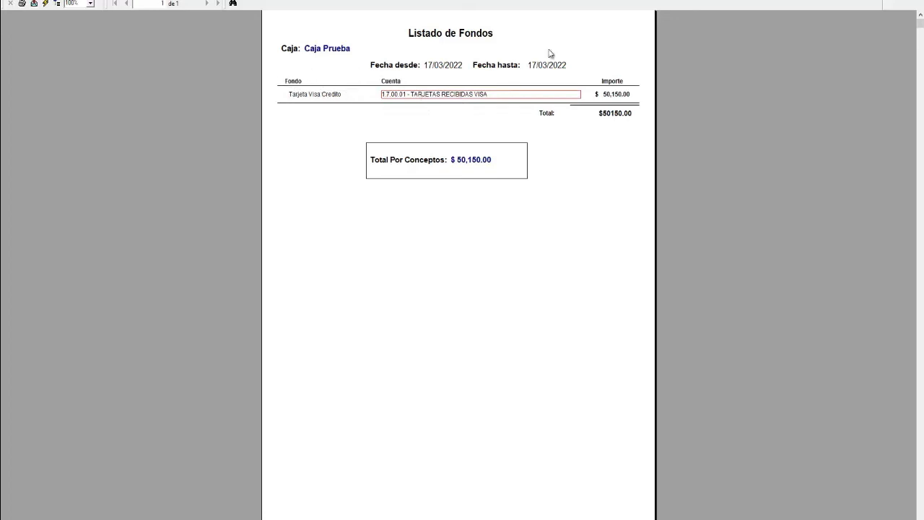
{"action": "left_click", "coordinate": [626, 95]}
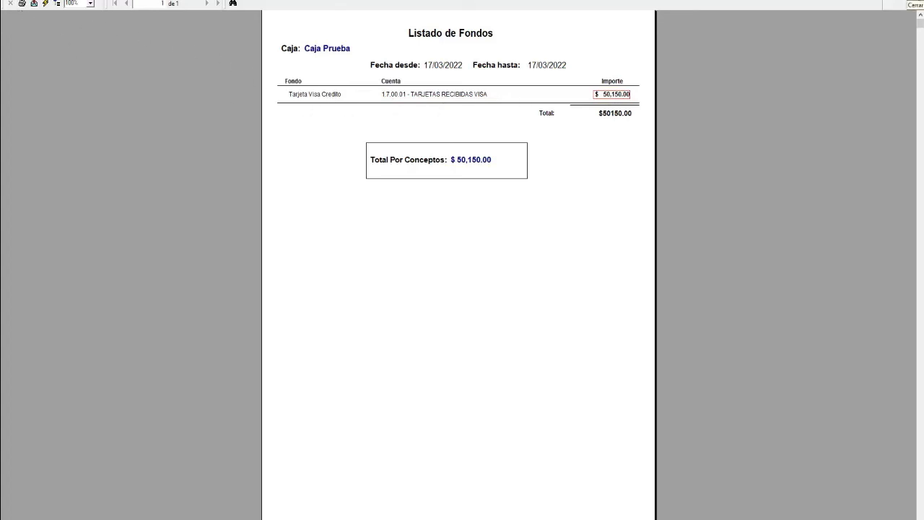
{"action": "left_click", "coordinate": [914, 4]}
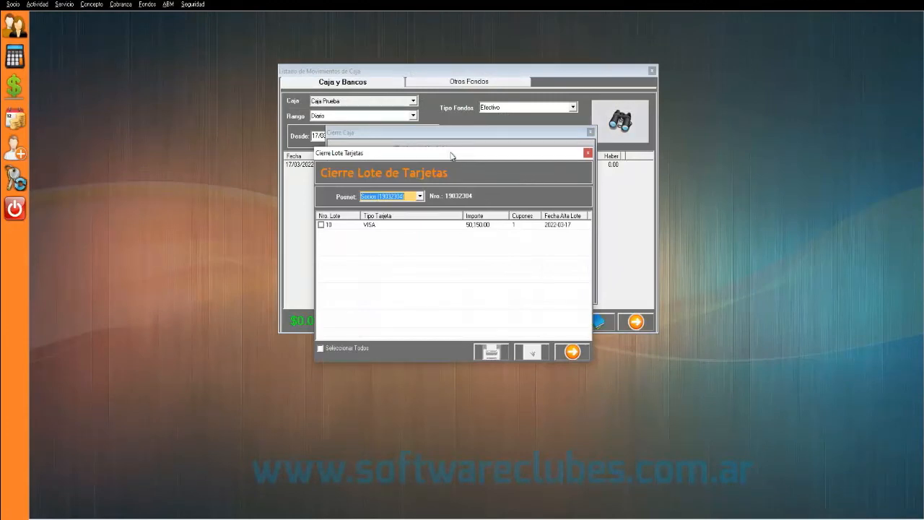
- Tick VISA lot 10 (50,150.00) and print its detailed closing report
{"action": "left_click_drag", "start_coordinate": [452, 155], "coordinate": [446, 133]}
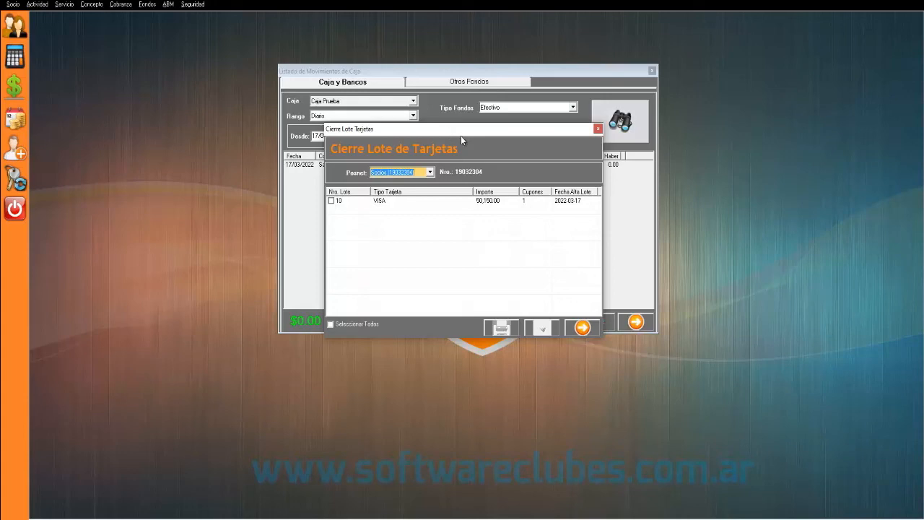
{"action": "left_click", "coordinate": [390, 202]}
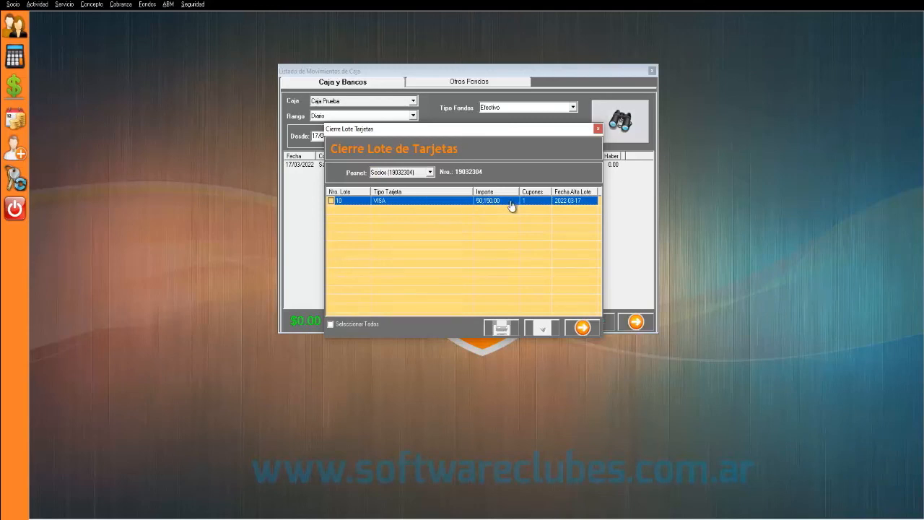
{"action": "left_click", "coordinate": [332, 201]}
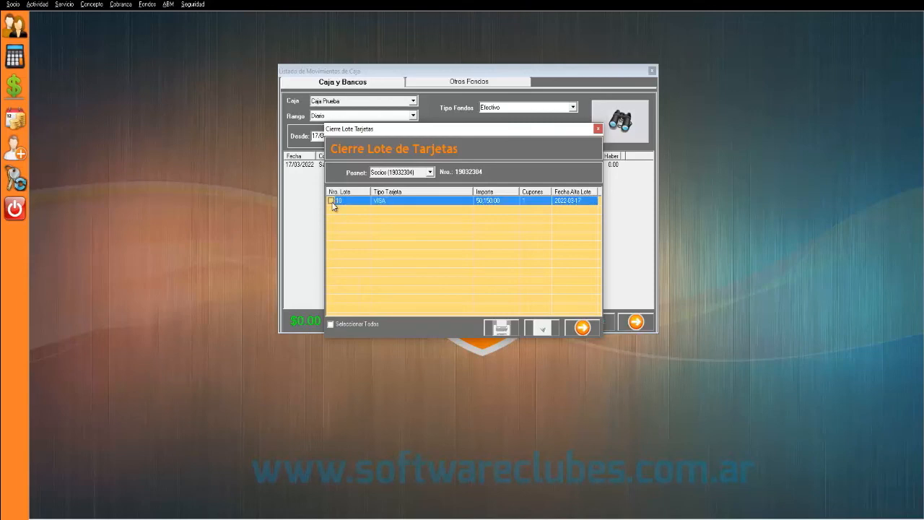
{"action": "left_click", "coordinate": [332, 201]}
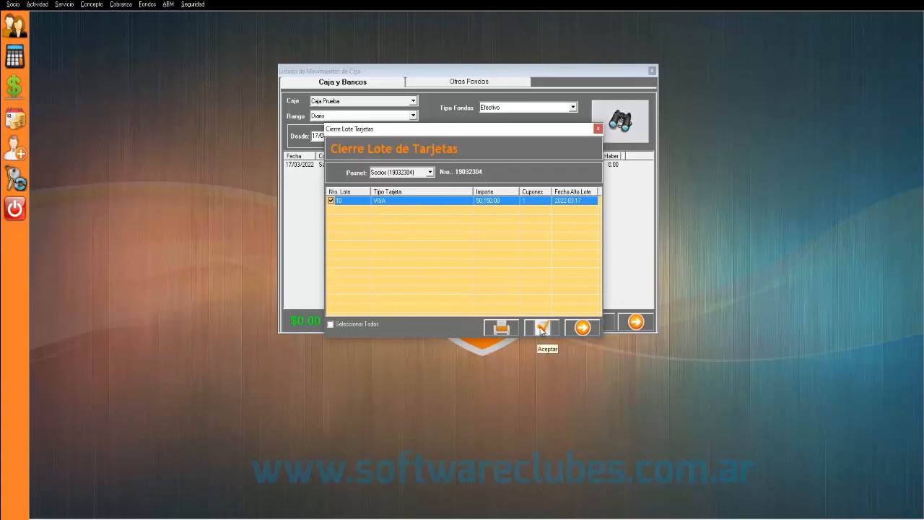
{"action": "left_click", "coordinate": [500, 329]}
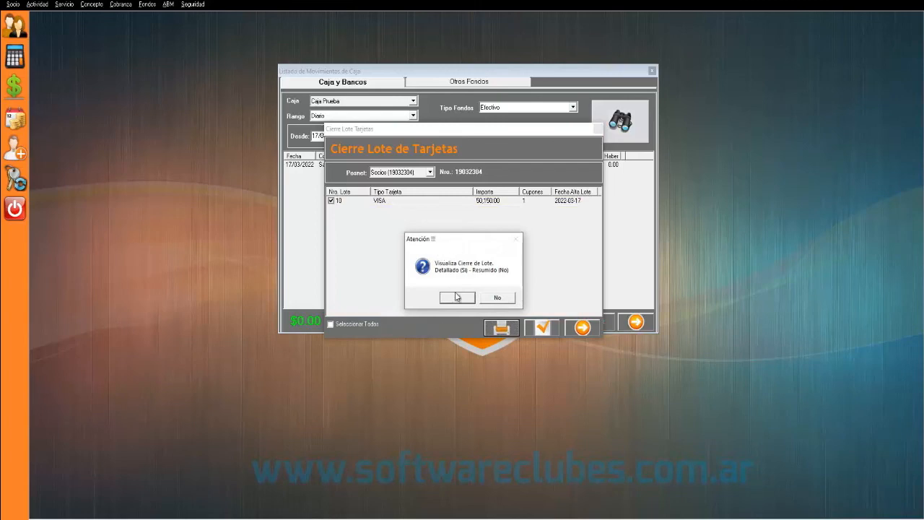
{"action": "left_click_drag", "start_coordinate": [442, 238], "coordinate": [424, 210]}
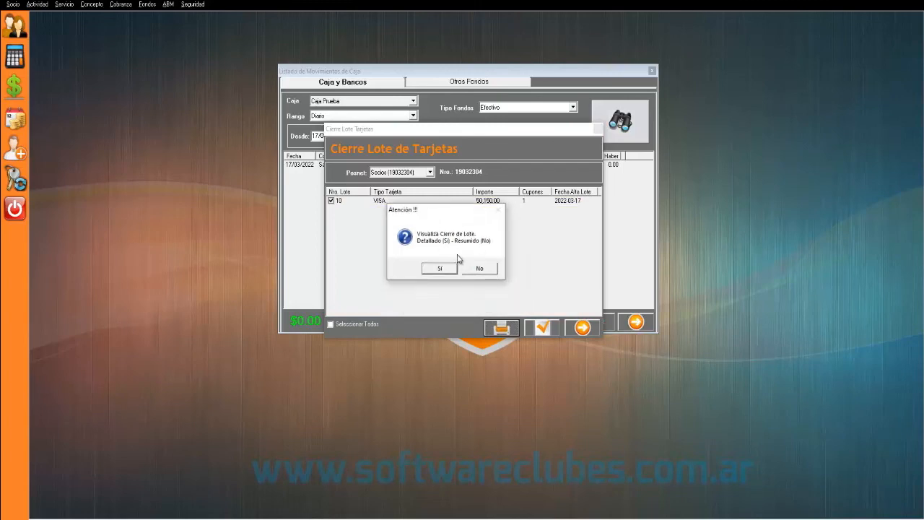
{"action": "left_click", "coordinate": [438, 269]}
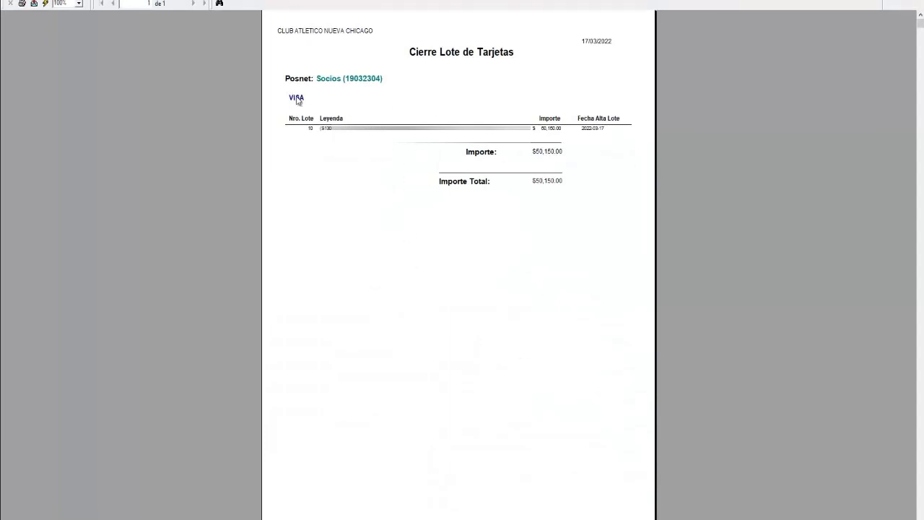
- Close VISA lot 10 without a preview and acknowledge the success message
{"action": "left_click", "coordinate": [297, 101]}
{"action": "left_click", "coordinate": [314, 151]}
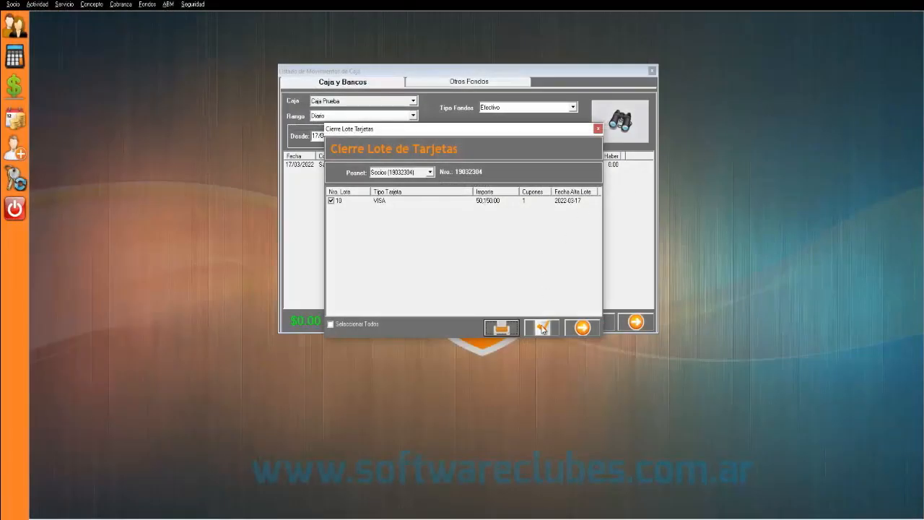
{"action": "left_click", "coordinate": [541, 328]}
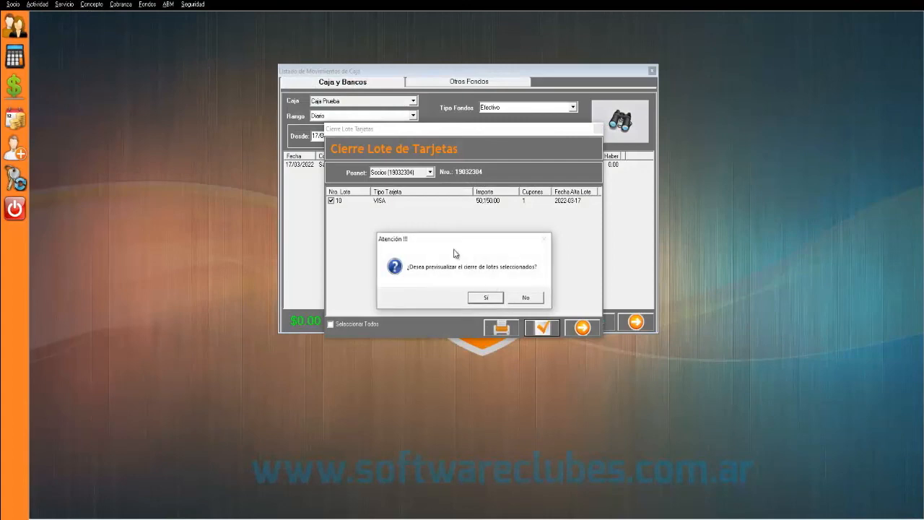
{"action": "mouse_move", "coordinate": [446, 239]}
{"action": "left_mouse_down"}
{"action": "mouse_move", "coordinate": [452, 212]}
{"action": "mouse_move", "coordinate": [445, 224]}
{"action": "left_mouse_up"}
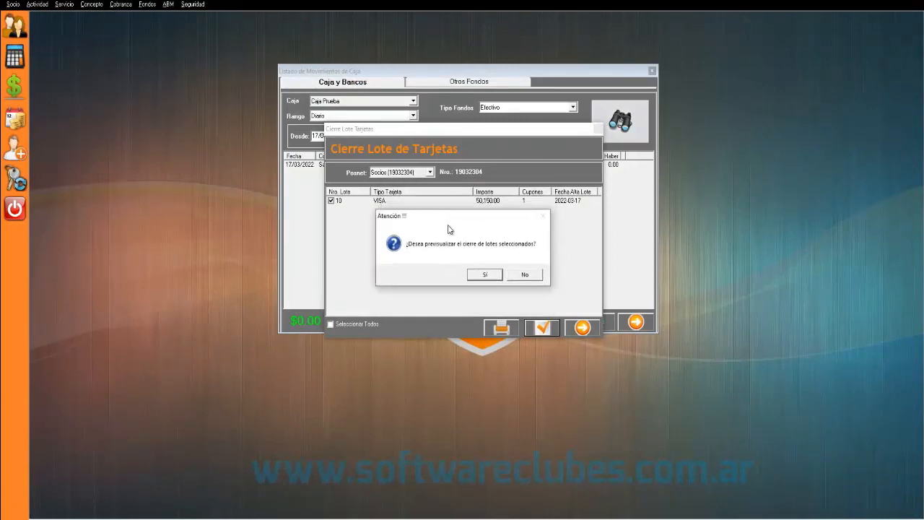
{"action": "left_click", "coordinate": [525, 276]}
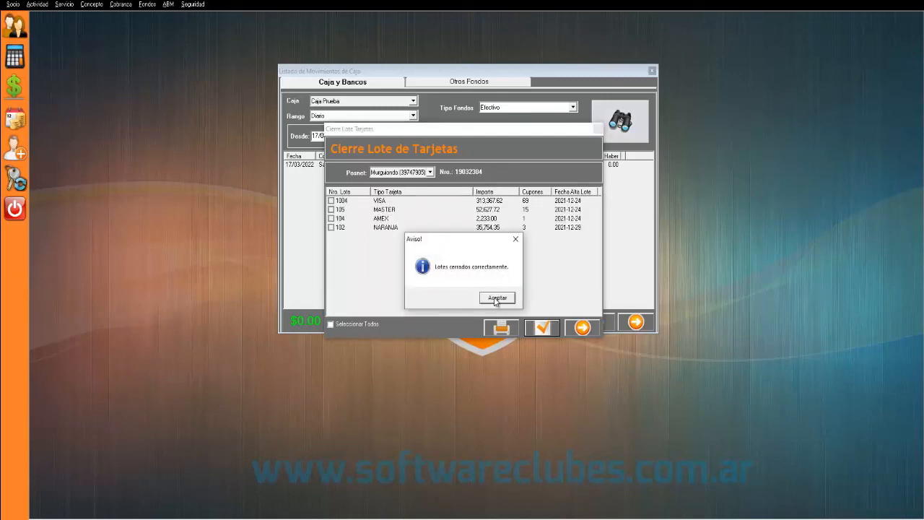
{"action": "left_click", "coordinate": [495, 298]}
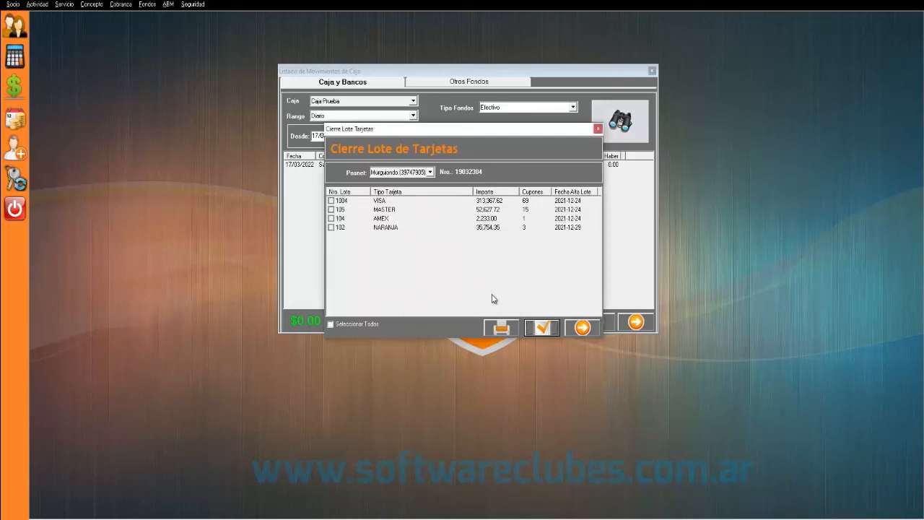
- Close the card lot window and set Caja Tesoreria as the transfer destination
{"action": "left_click", "coordinate": [597, 128]}
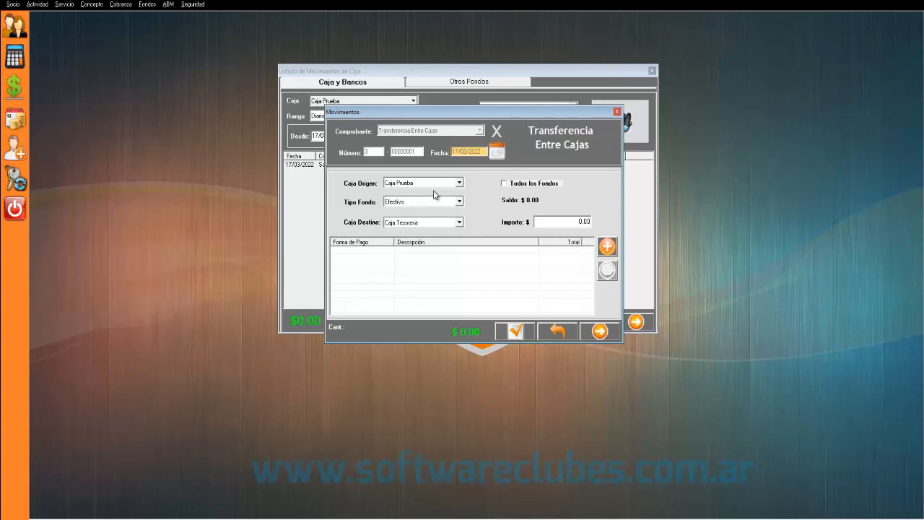
{"action": "left_click", "coordinate": [419, 222]}
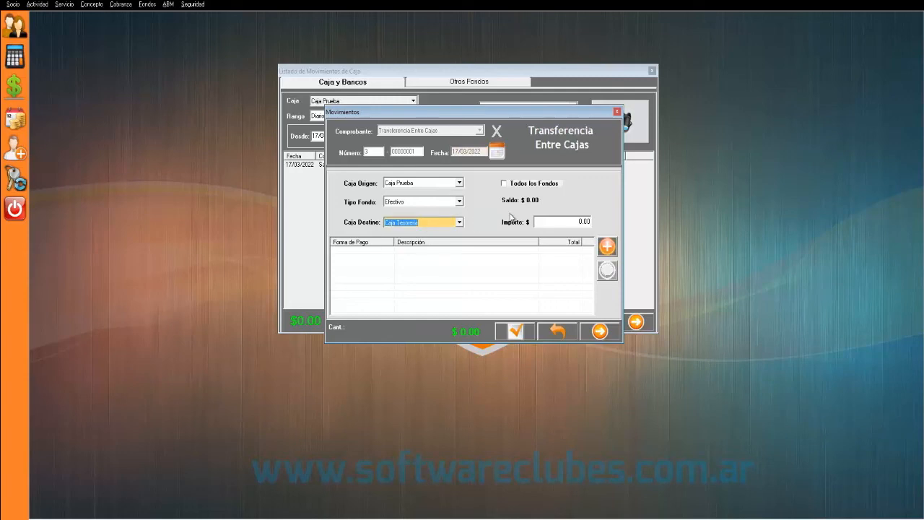
{"action": "left_click", "coordinate": [556, 221]}
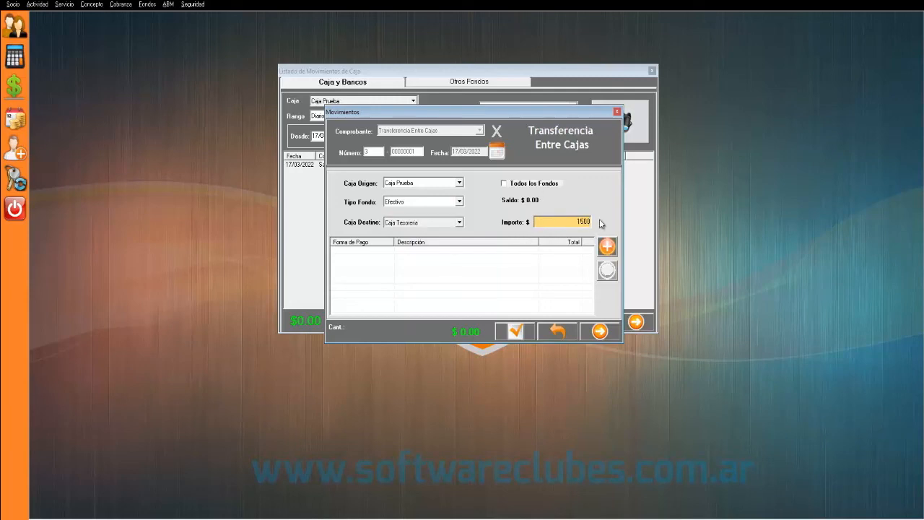
{"action": "left_click", "coordinate": [404, 257]}
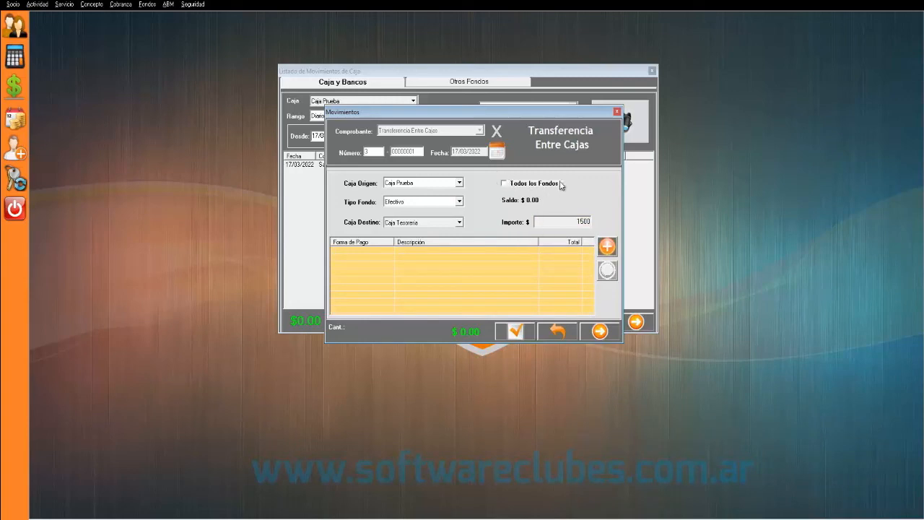
- Transfer all funds, $50,150.00, via the Tarjetas Recibidas line and confirm the transfer
{"action": "left_click", "coordinate": [504, 184]}
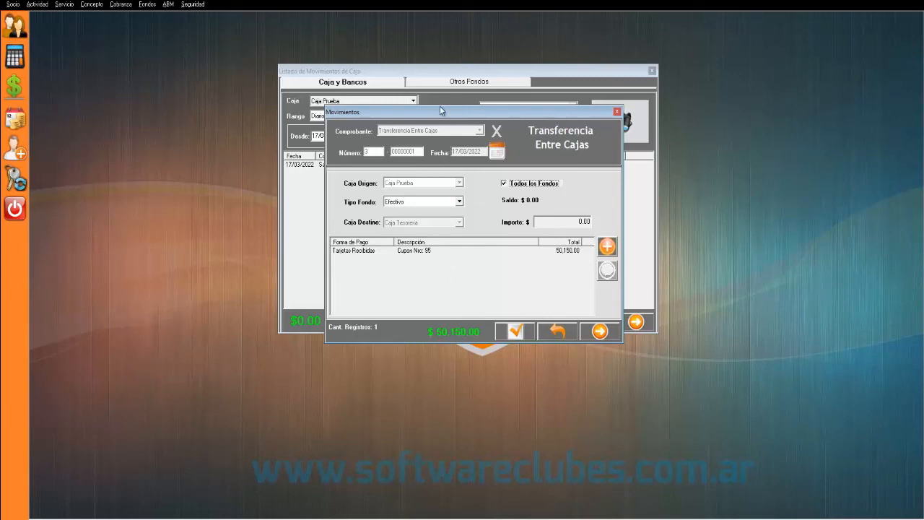
{"action": "left_click_drag", "start_coordinate": [446, 112], "coordinate": [470, 106]}
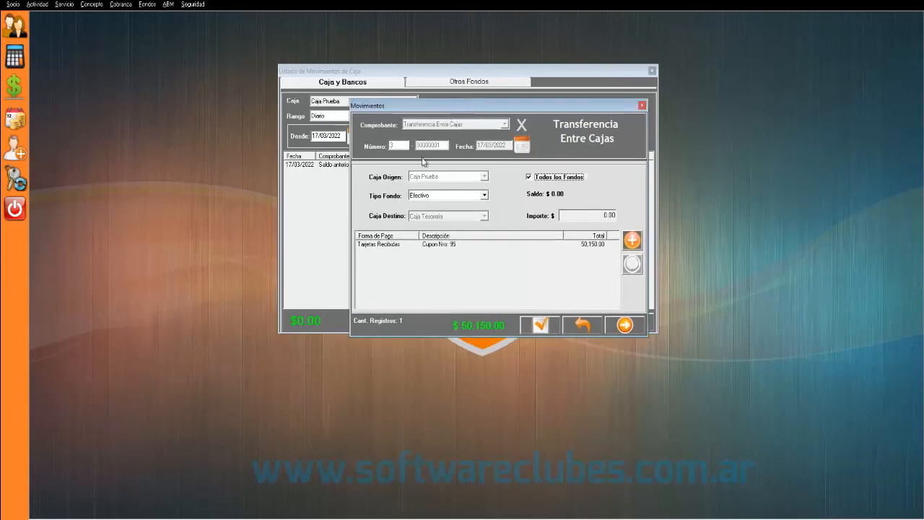
{"action": "left_click", "coordinate": [443, 247]}
{"action": "left_click", "coordinate": [533, 327]}
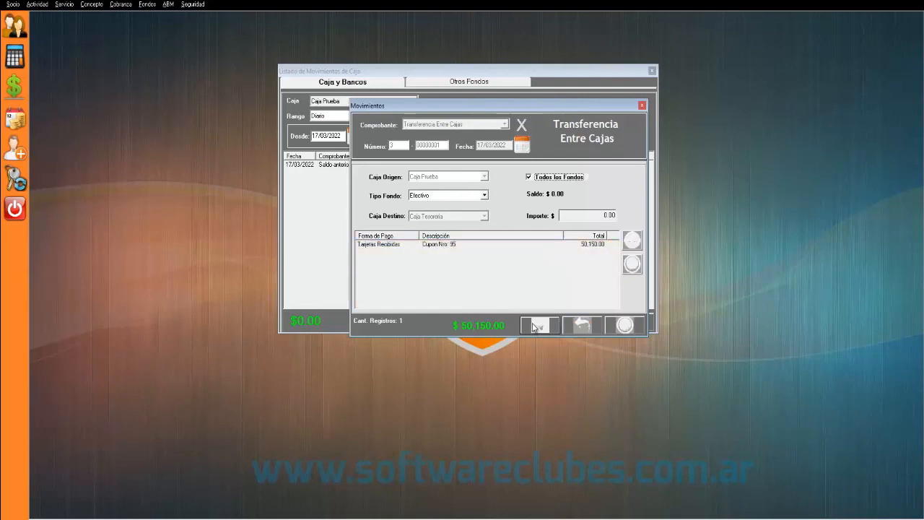
{"action": "left_click_drag", "start_coordinate": [458, 233], "coordinate": [467, 169]}
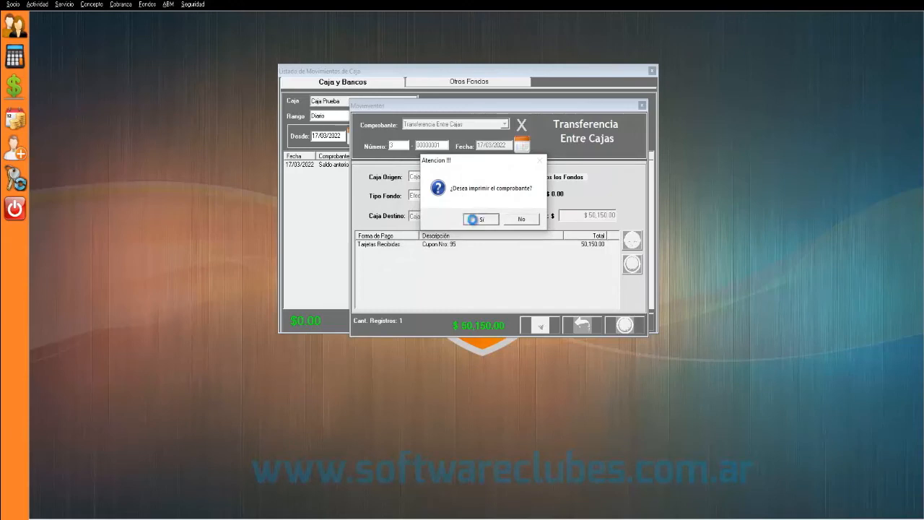
- Answer Sí to print the $50,150.00 Transferencia Entre Cajas voucher
{"action": "left_click", "coordinate": [478, 219]}
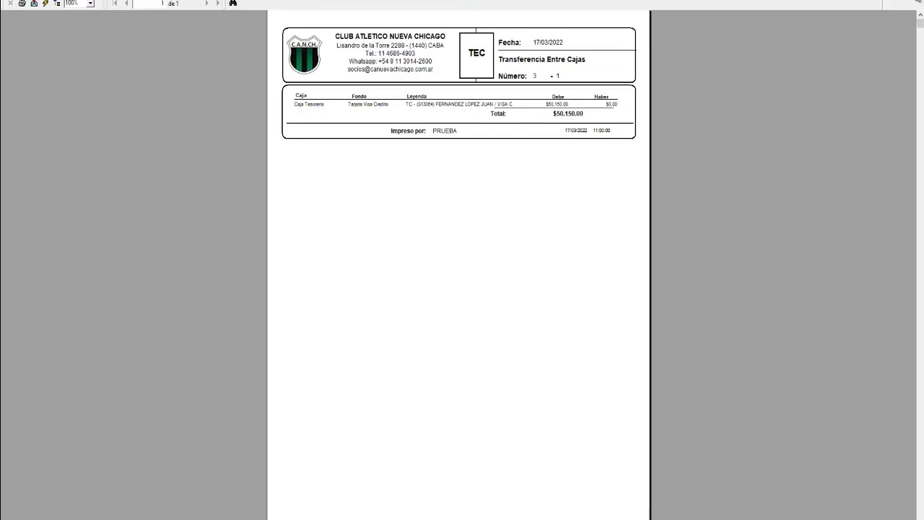
- Close the voucher preview and transfer window, then show the Otros Fondos movements listing
{"action": "left_click", "coordinate": [919, 3]}
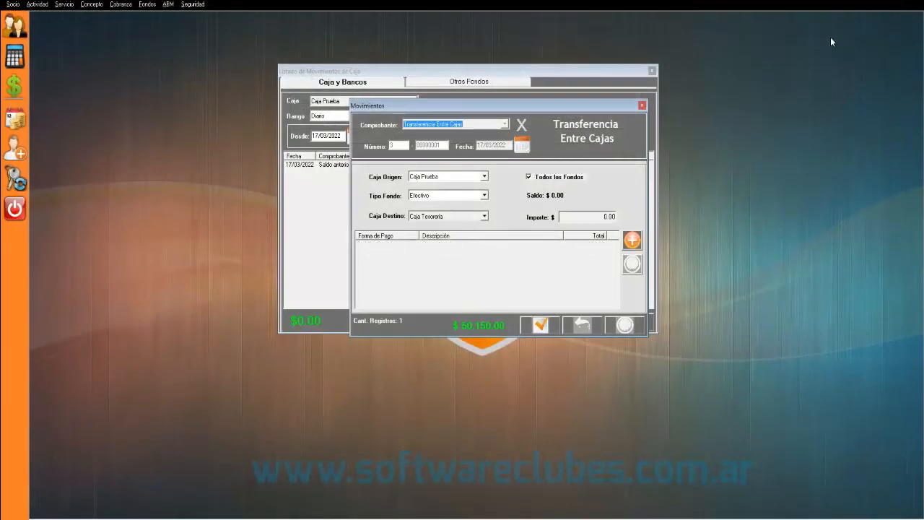
{"action": "key", "text": "Escape"}
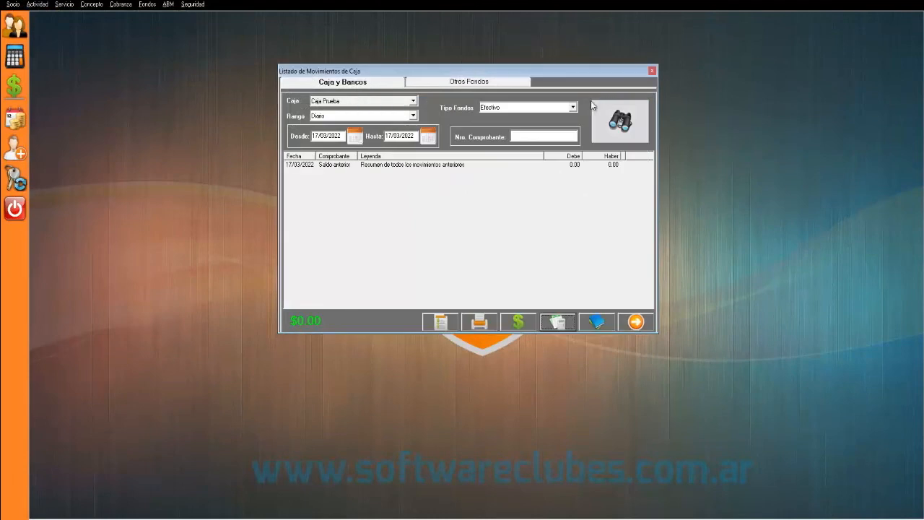
{"action": "left_click", "coordinate": [440, 82]}
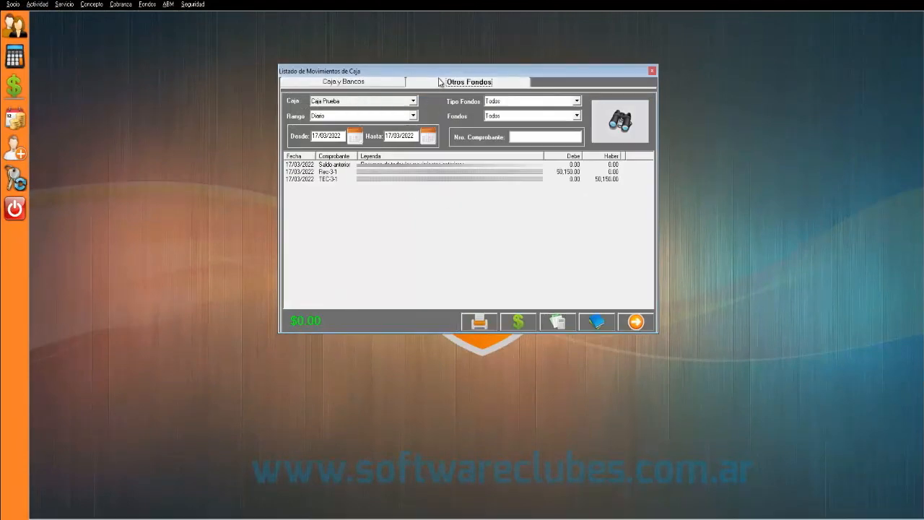
{"action": "left_click", "coordinate": [376, 83]}
{"action": "left_click", "coordinate": [443, 84]}
{"action": "left_click", "coordinate": [384, 83]}
{"action": "left_click", "coordinate": [446, 85]}
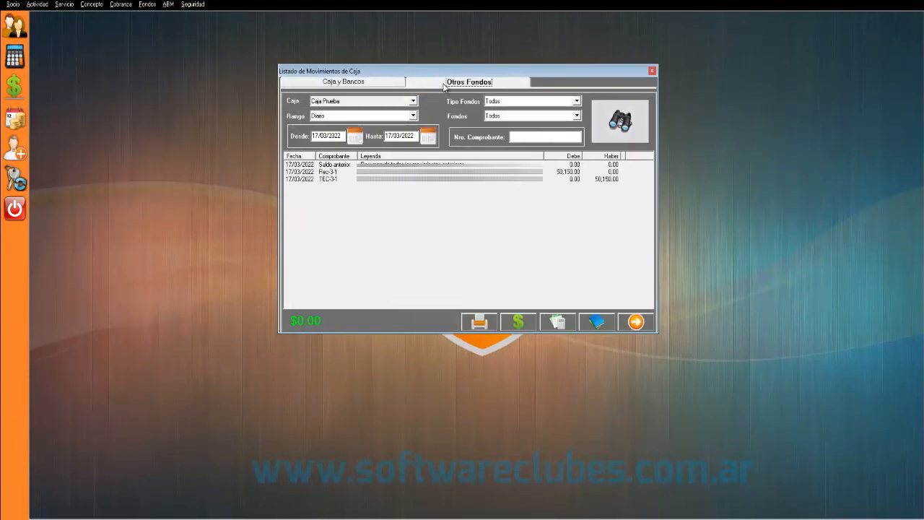